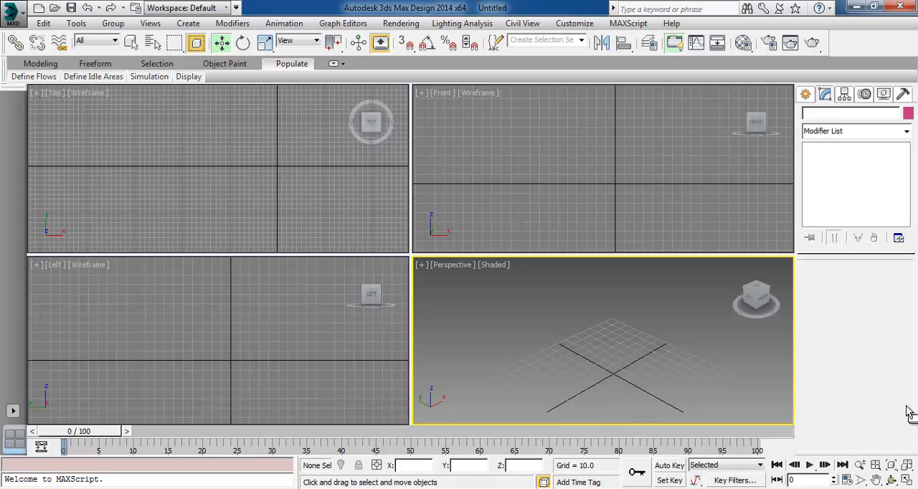
Turn on 3D snapping and review the snap types in the Grid and Snap Settings
left_click(405, 43)
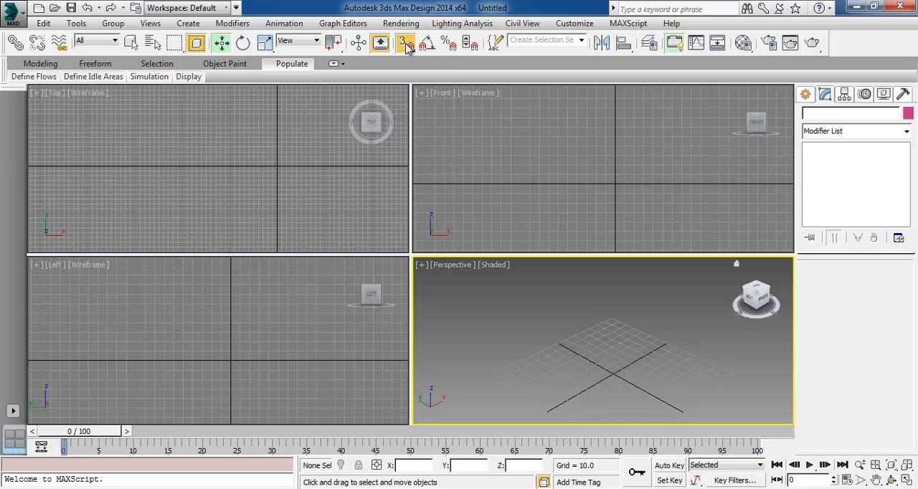
right_click(404, 44)
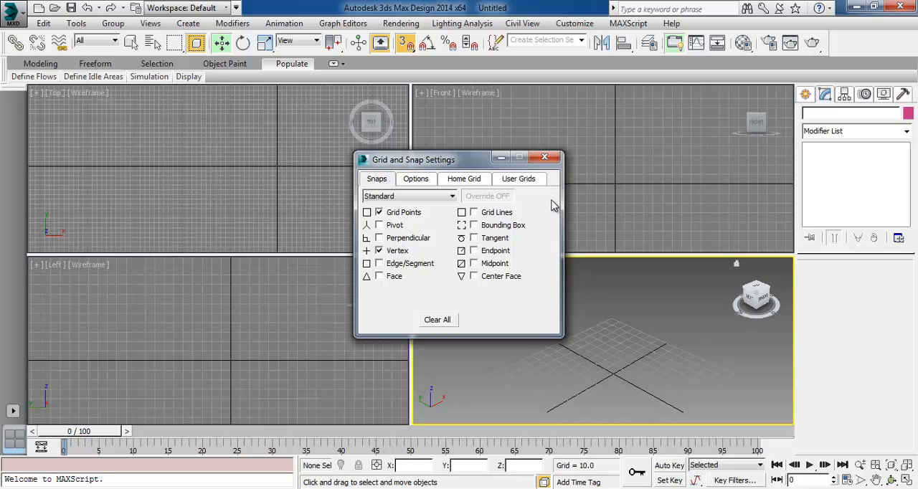
left_click(550, 161)
Start the Line spline tool and maximize the Top viewport with the origin near its centre
left_click(806, 95)
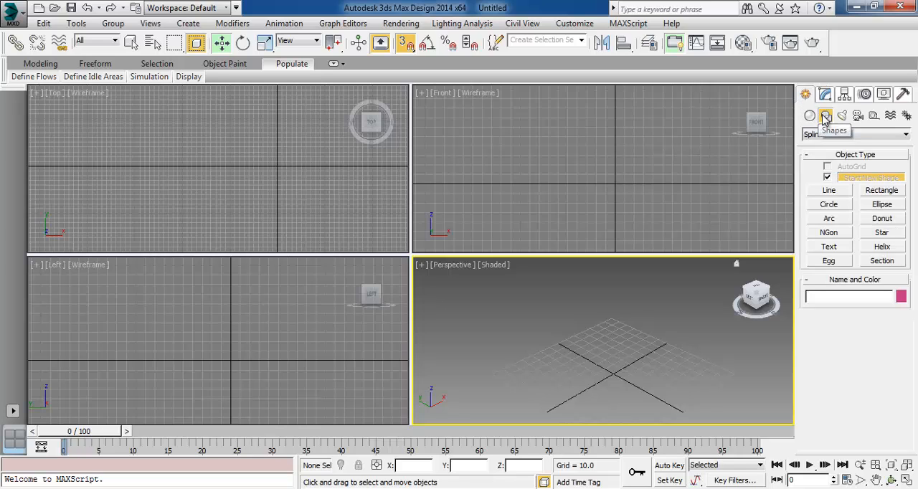
left_click(830, 192)
middle_click_drag(262, 177, 215, 179)
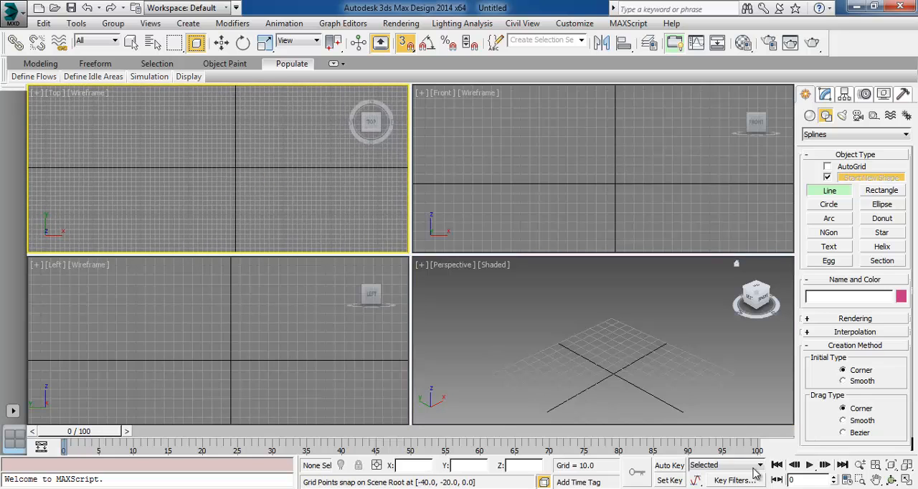
key("alt+w")
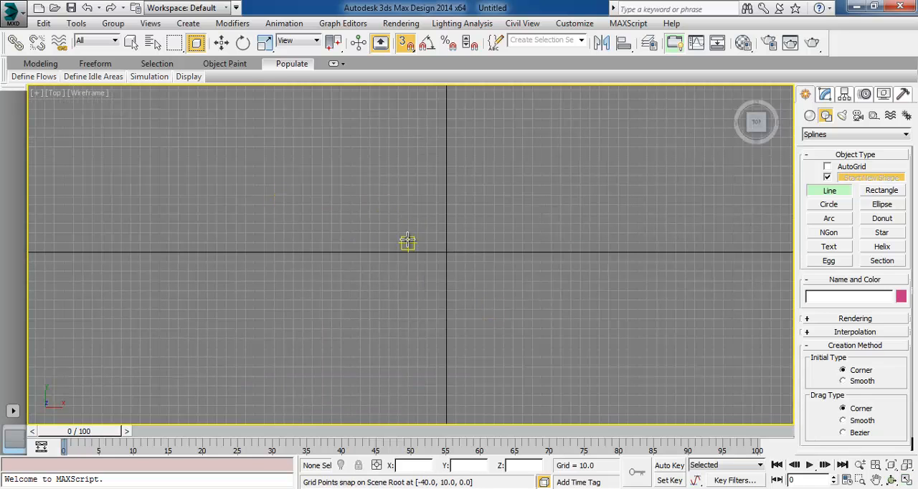
middle_click_drag(435, 222, 379, 237)
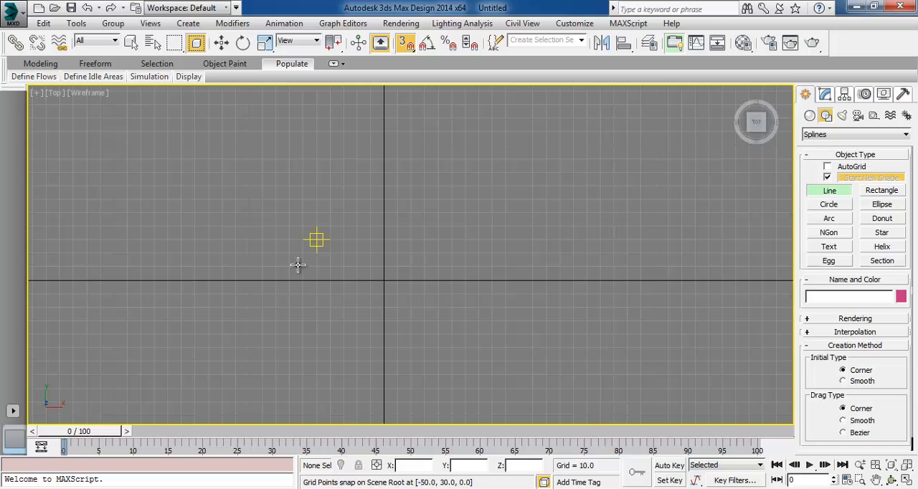
left_click(343, 280)
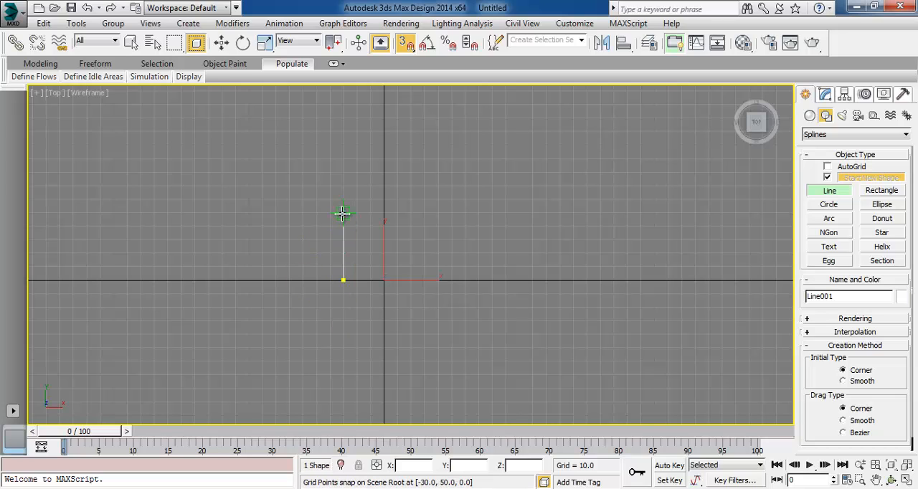
left_click(343, 213)
left_click(303, 214)
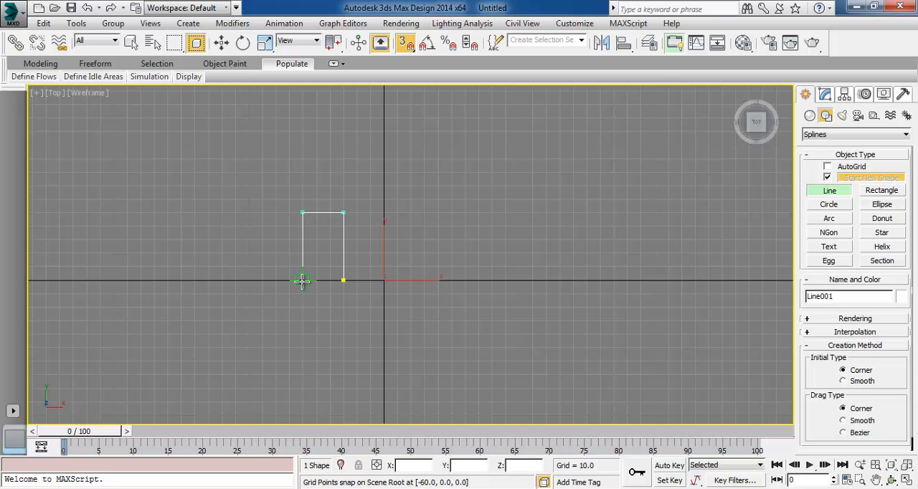
left_click(302, 280)
left_click(261, 281)
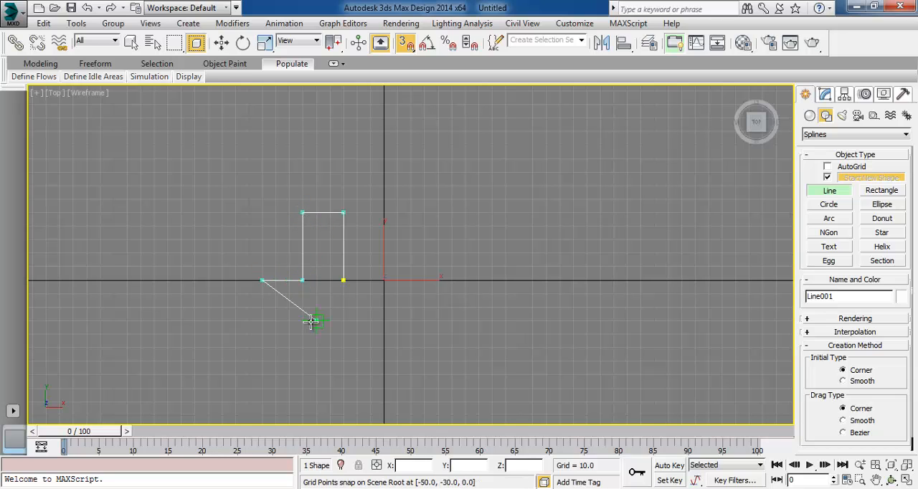
left_click(352, 309)
left_click(411, 307)
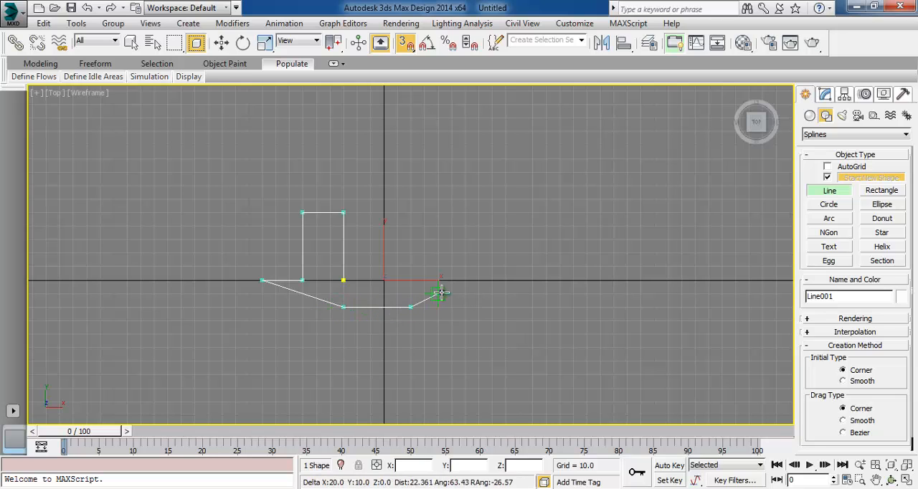
left_click(452, 281)
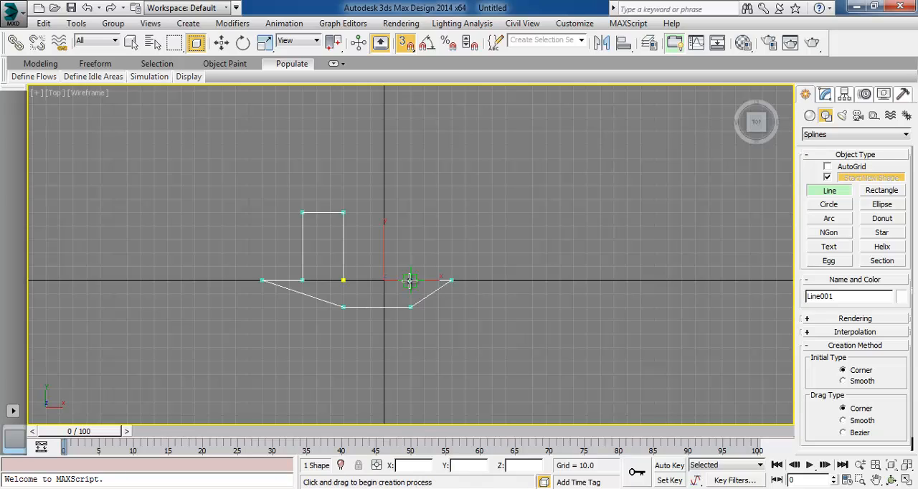
right_click(506, 278)
key("Delete")
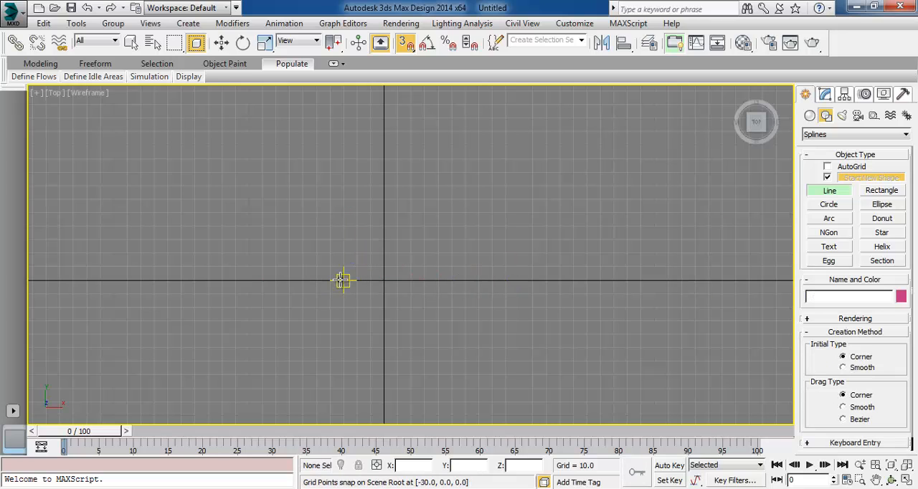
Draw a grid-snapped line in the Top view from (-30, 0) through (-30, 60), (-60, 60), (-60, 0), (-90, 0) and (-30, -30) to (10, -30)
left_click(343, 279)
left_click(343, 198)
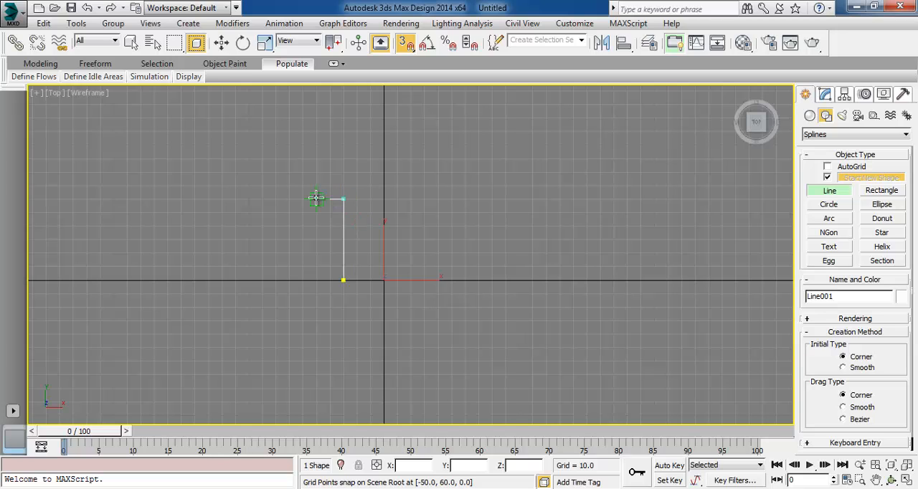
left_click(303, 199)
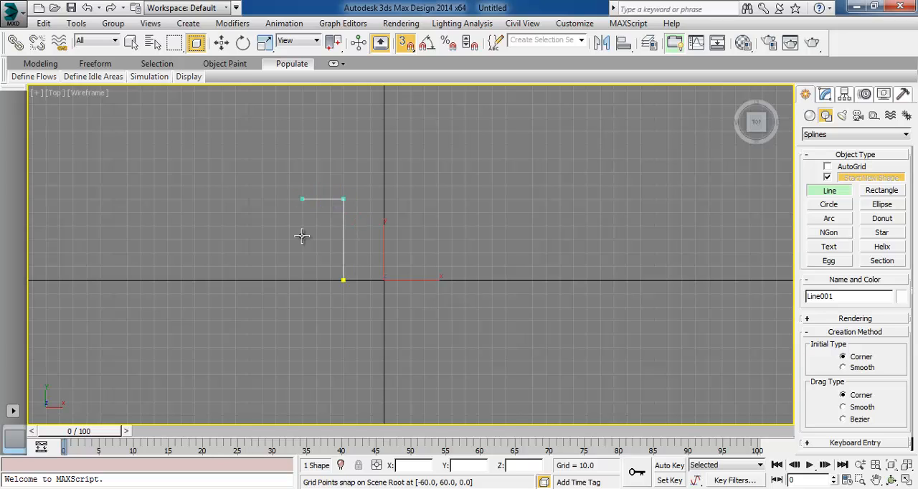
left_click(303, 280)
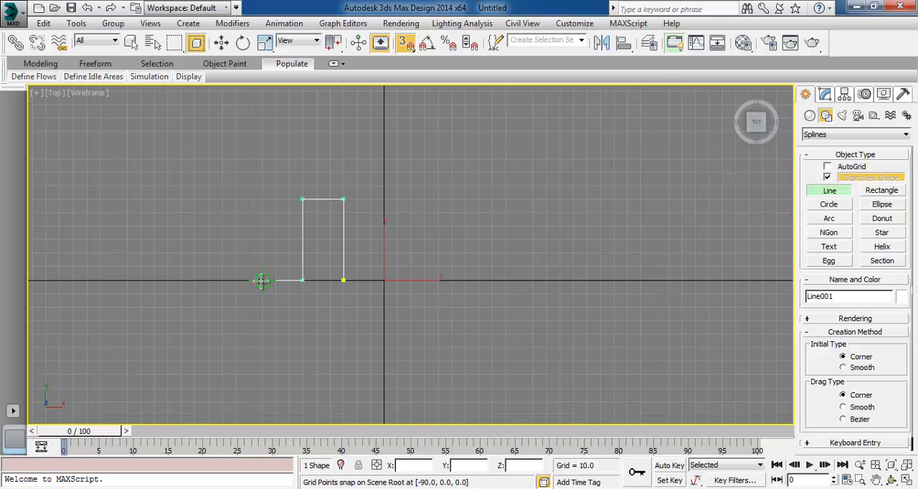
left_click(262, 280)
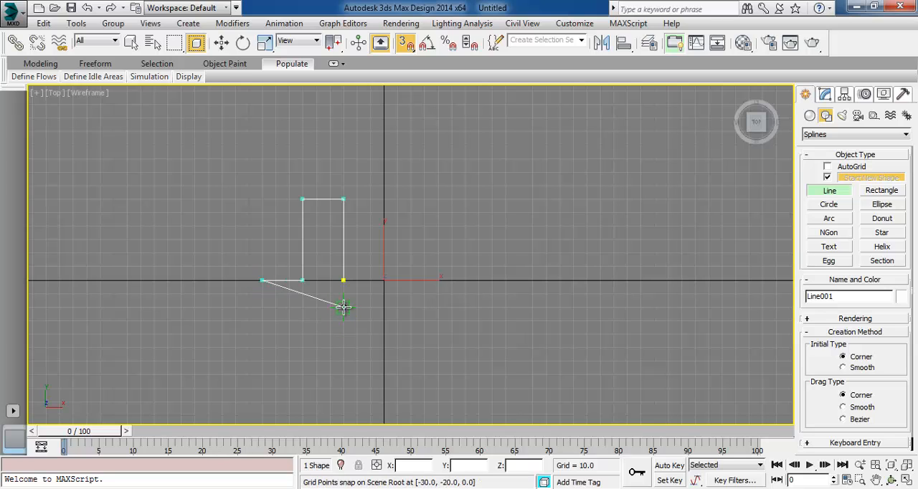
left_click(343, 320)
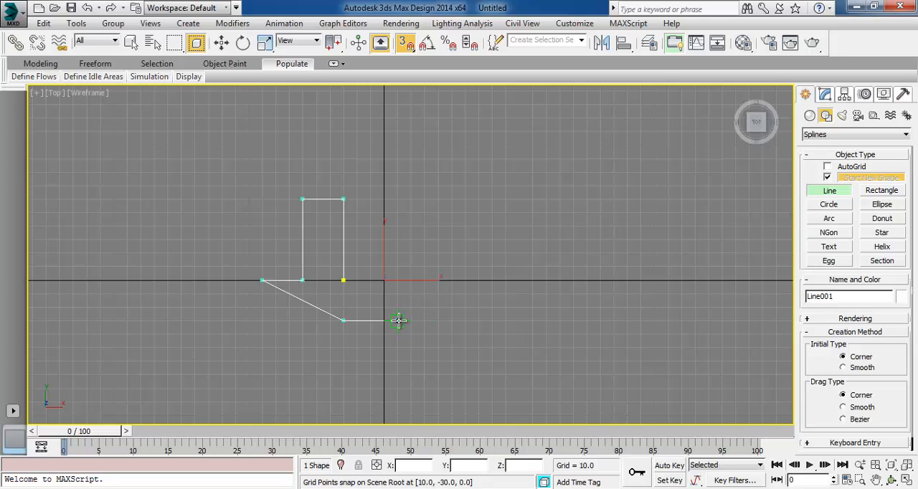
left_click(399, 321)
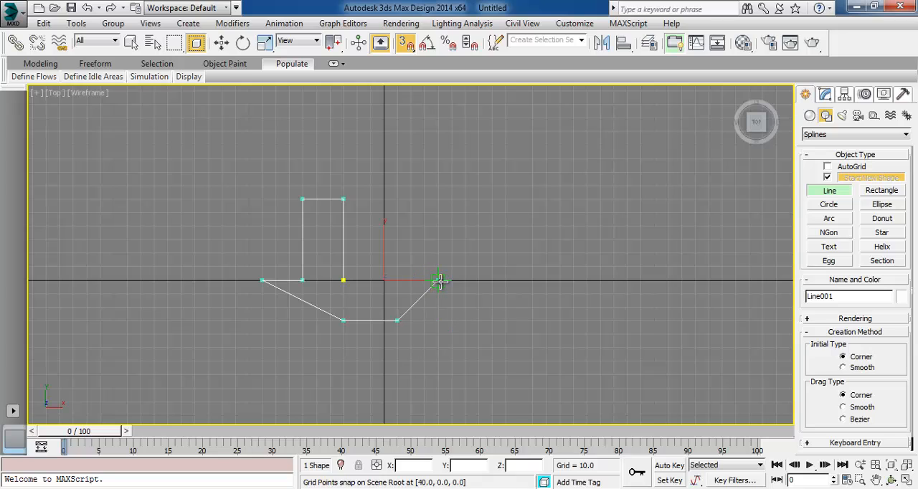
Continue the line through (70, 0), (40, 0), (40, 60), (10, 60) and (10, 0), and close the spline at its starting point
left_click(477, 280)
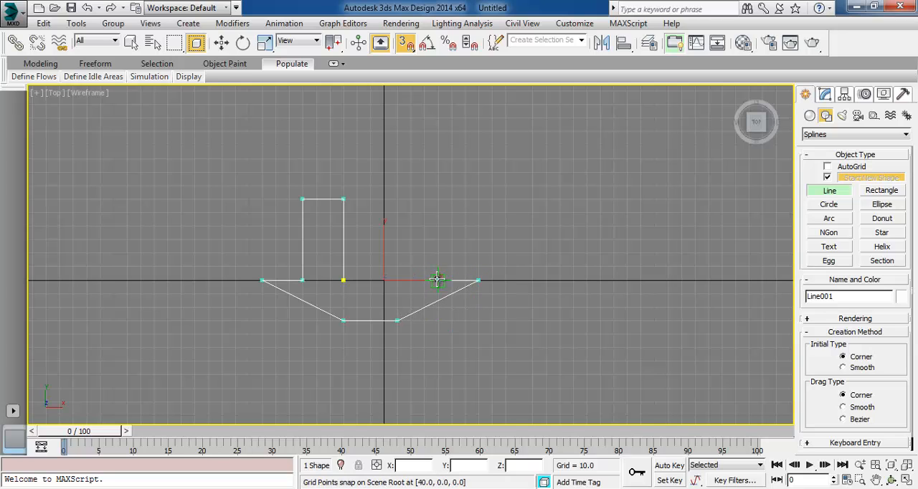
left_click(437, 280)
left_click(438, 198)
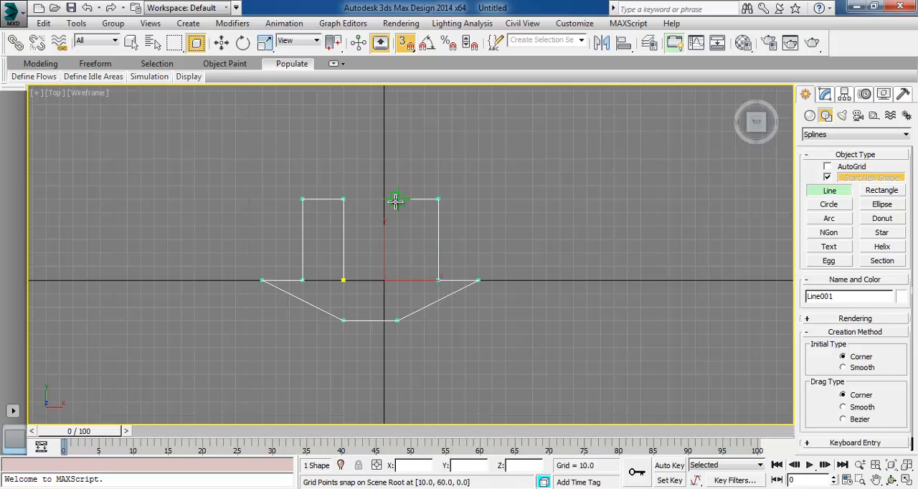
left_click(396, 199)
left_click(396, 280)
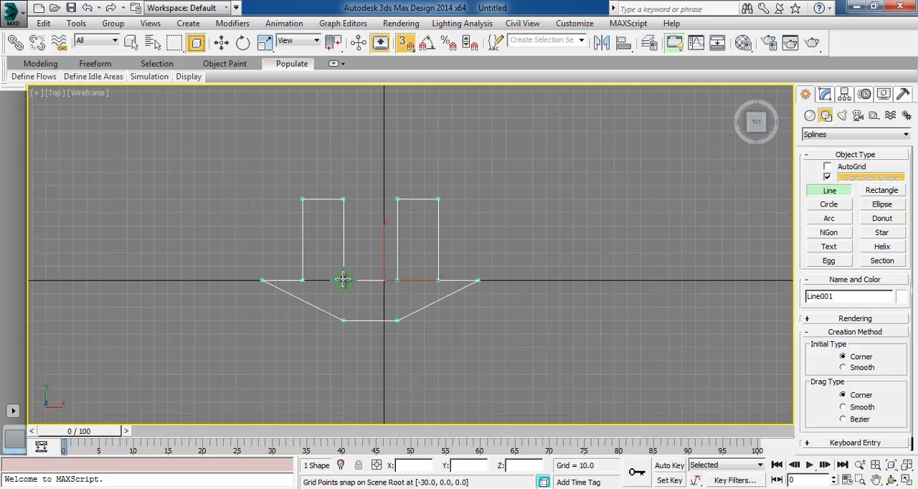
left_click(343, 280)
left_click(439, 289)
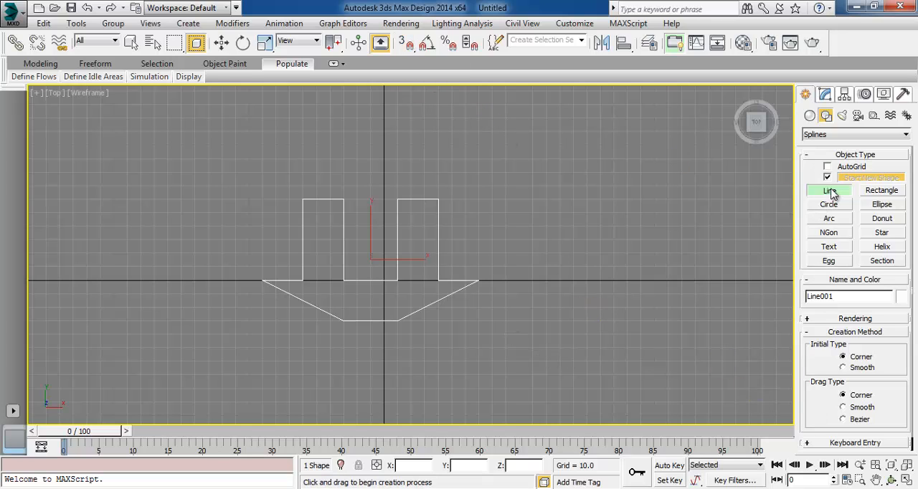
Restore the four-viewport layout and enter the closed line's Vertex sub-object level with the Move tool active
left_click(908, 480)
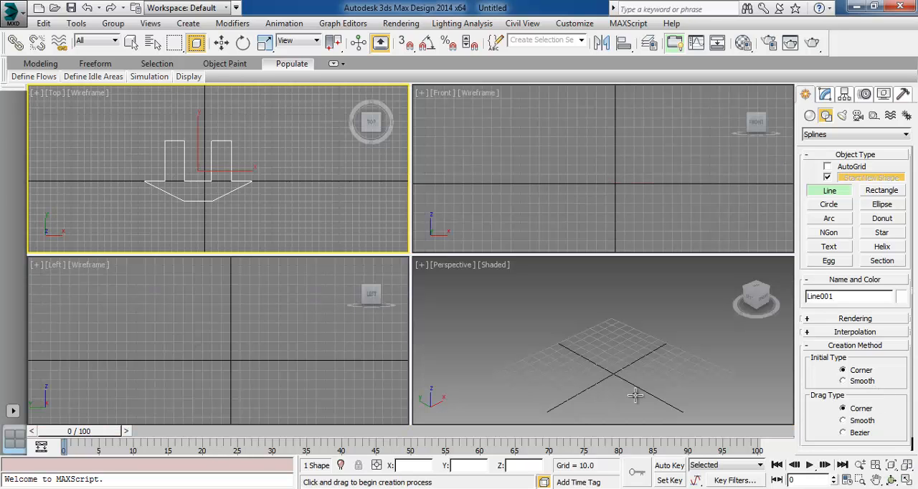
left_click(221, 43)
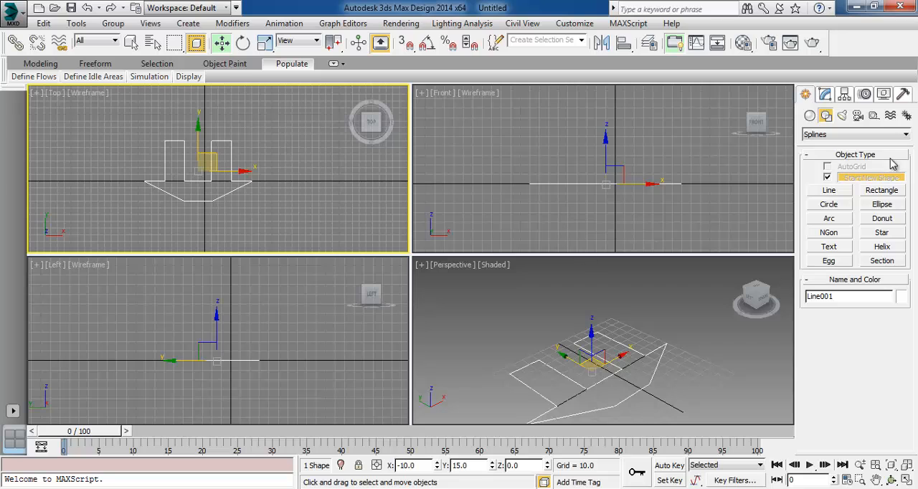
left_click(825, 96)
left_click(810, 148)
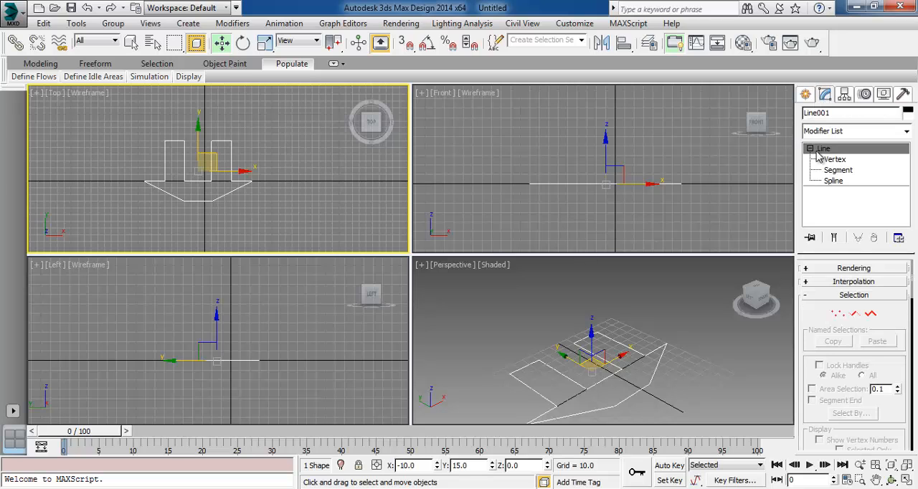
left_click(835, 159)
left_click(548, 211)
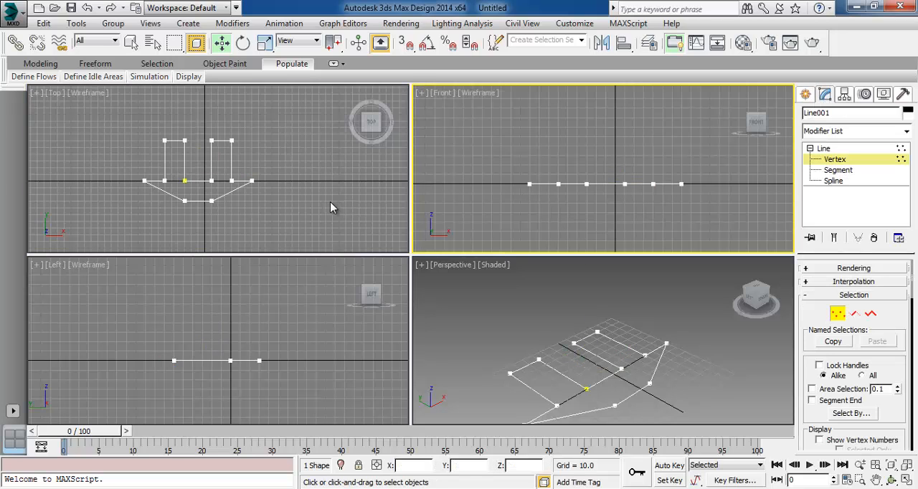
Raise all vertices except the four on the inner edges of the two legs by about three grid squares in the Front view
left_click_drag(132, 112, 177, 240)
left_click_drag(293, 122, 153, 196)
scroll(249, 192, "down", 1)
scroll(217, 158, "up", 5)
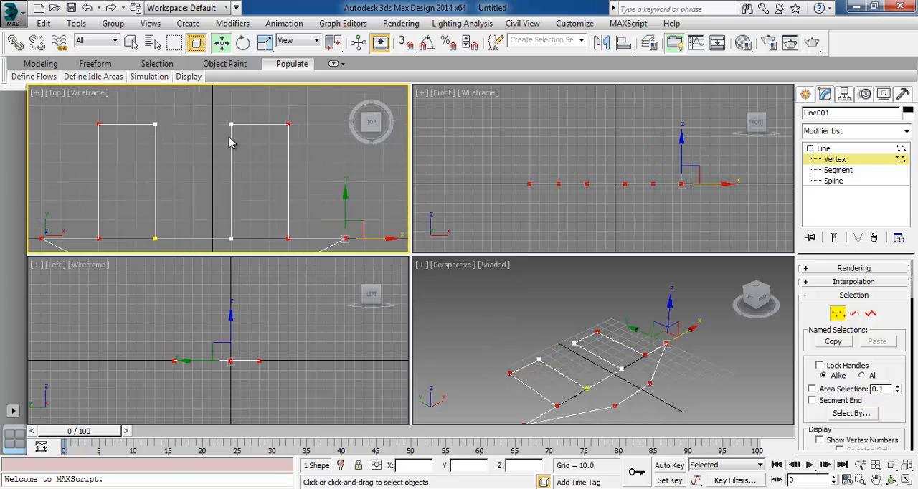
mouse_move(608, 216)
middle_mouse_down()
mouse_move(554, 210)
mouse_move(604, 215)
middle_mouse_up()
scroll(578, 199, "down", 2)
scroll(574, 203, "up", 4)
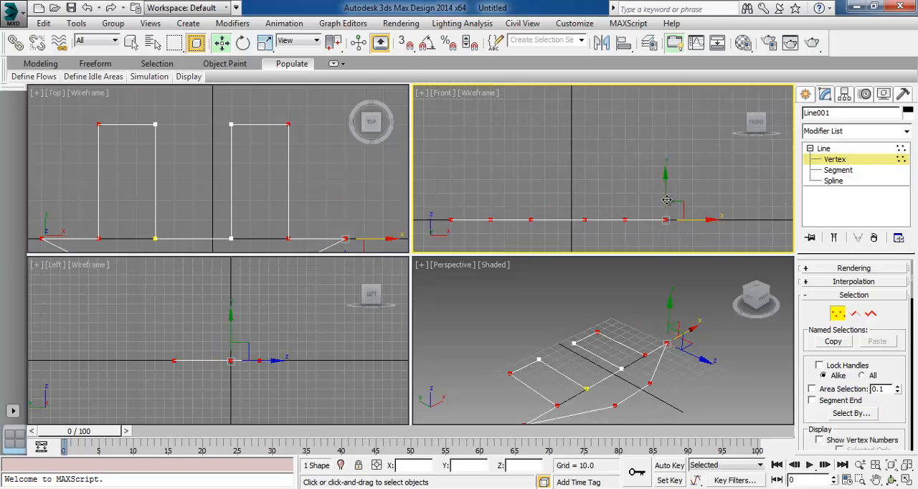
left_click_drag(665, 188, 664, 147)
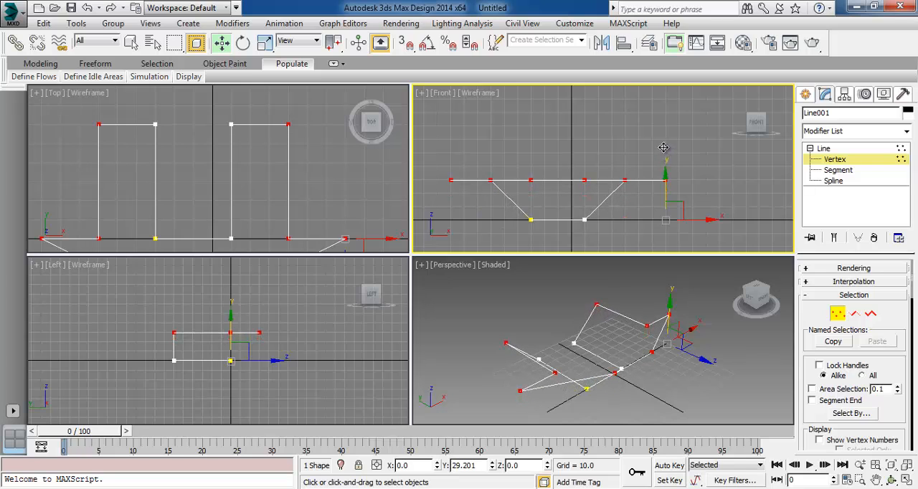
left_click(508, 141)
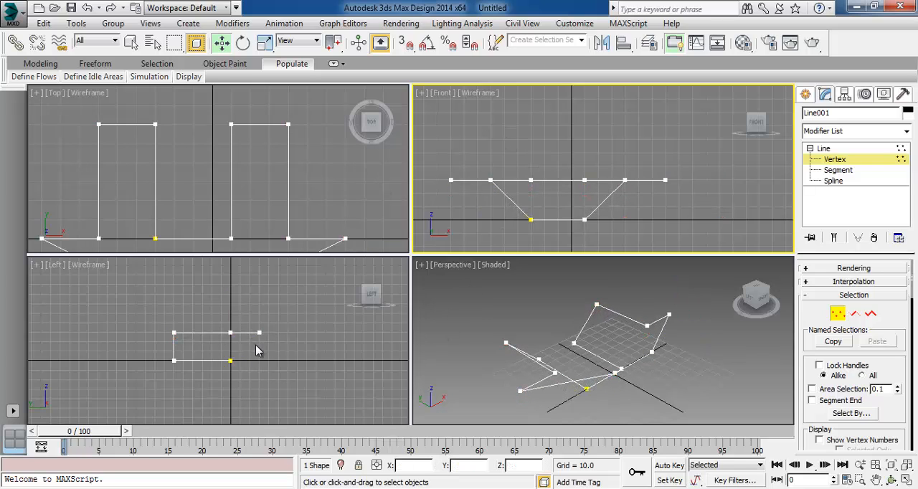
Raise the two outer tips, the two lowermost vertices and the left leg's outer base vertex, as seen from the top, about three more grid squares
left_click(660, 359)
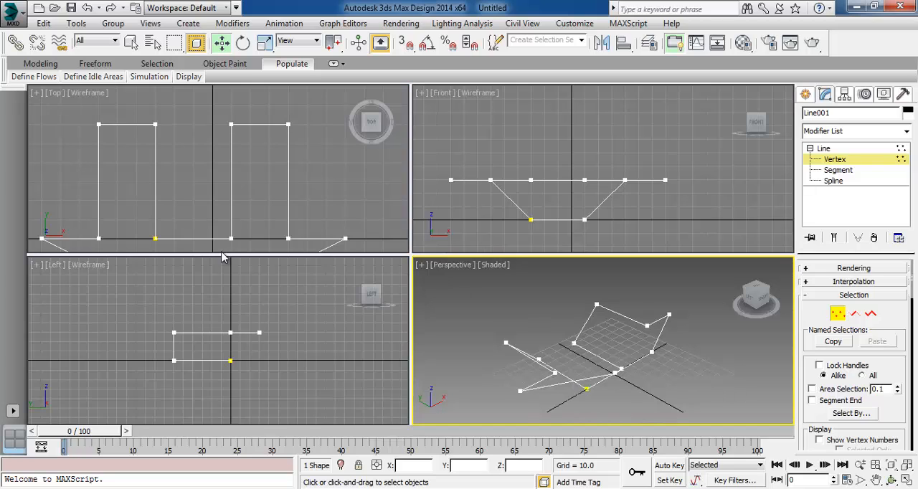
scroll(201, 176, "down", 3)
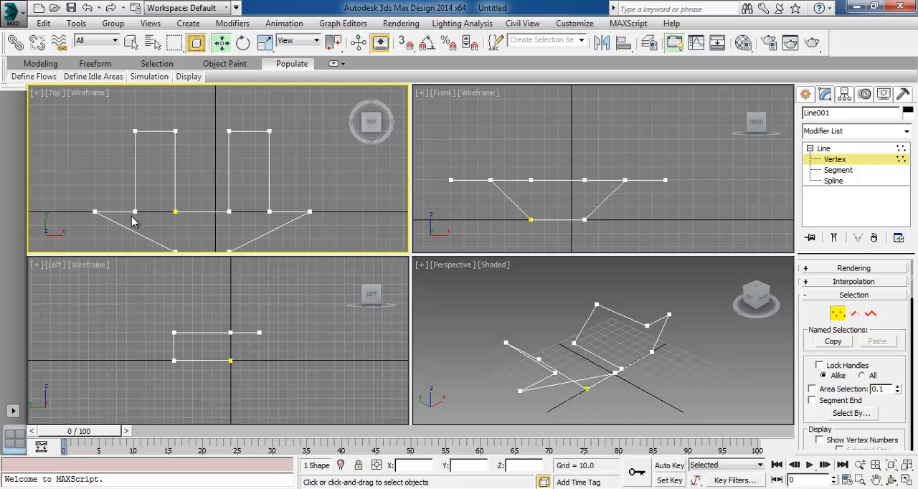
middle_click_drag(320, 204, 322, 160)
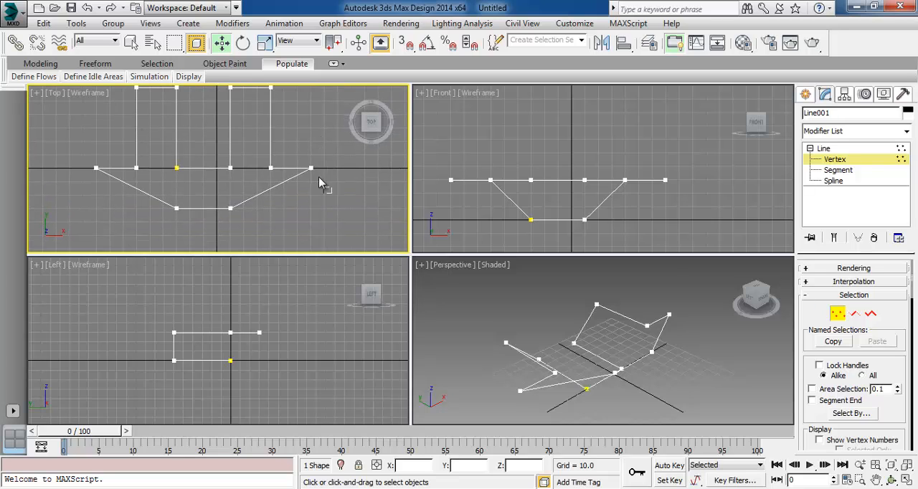
left_click(310, 169)
left_click_drag(255, 225, 136, 203, "ctrl")
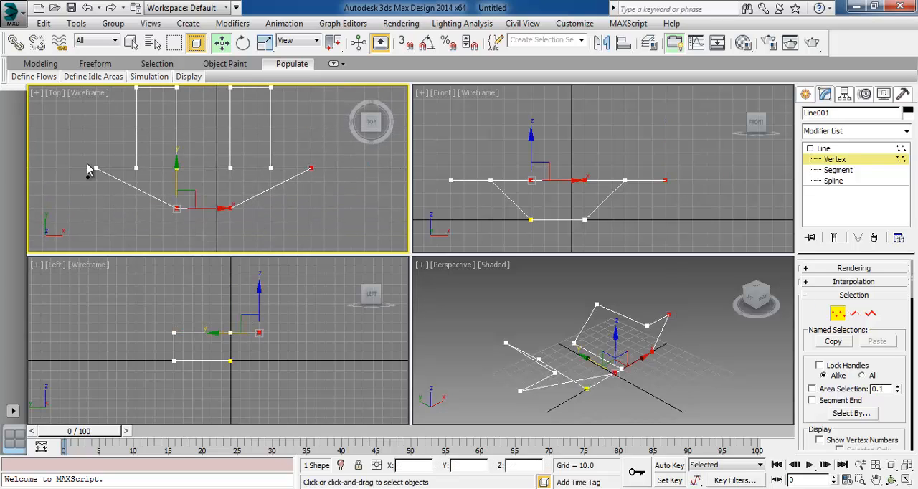
left_click_drag(73, 153, 148, 204, "ctrl")
middle_click_drag(549, 167, 565, 181)
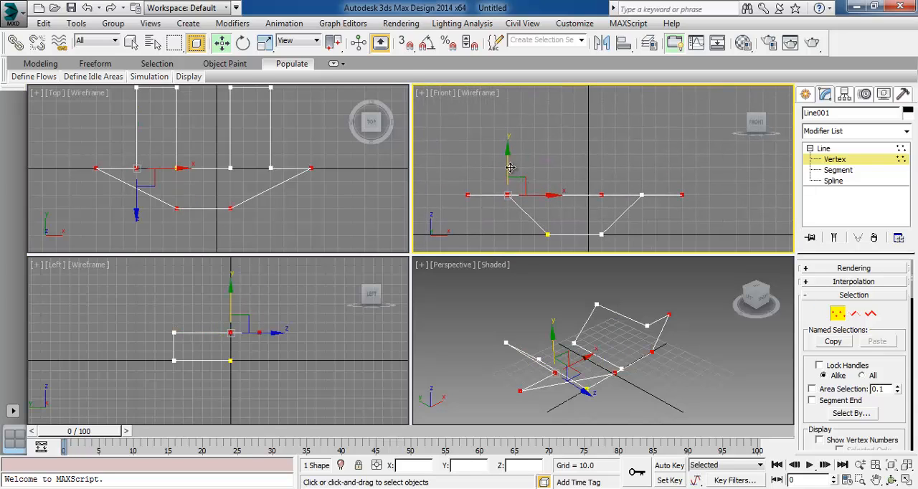
left_click_drag(507, 166, 508, 126)
left_click(480, 210)
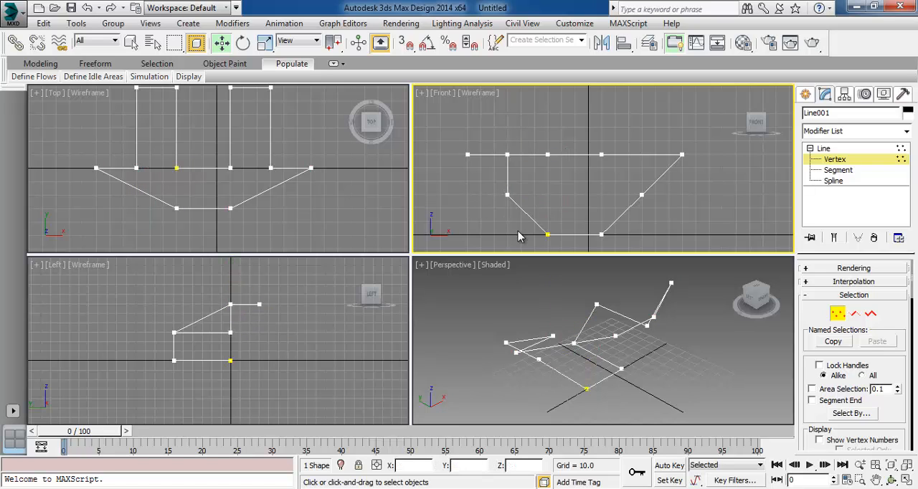
Orbit the Perspective view to inspect the frame and undo the last raise of the selected vertices
left_click(891, 479)
left_click(583, 331)
left_click_drag(584, 331, 703, 334)
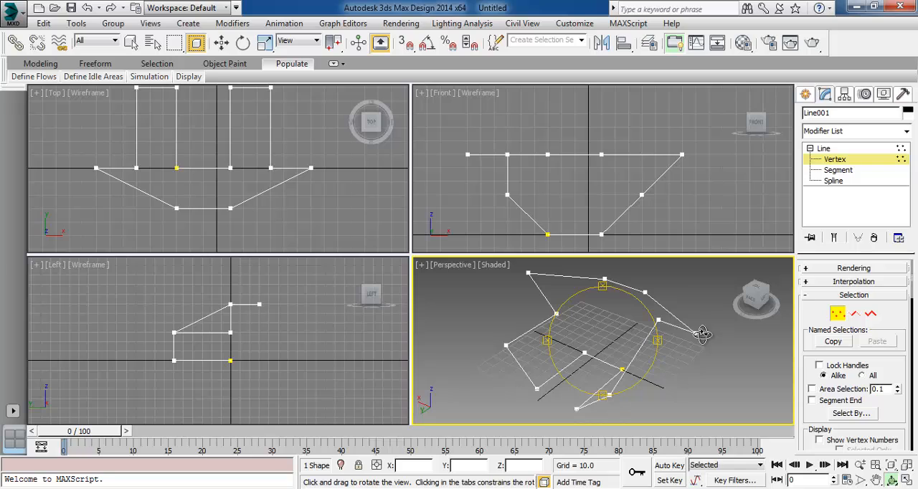
key("ctrl+z")
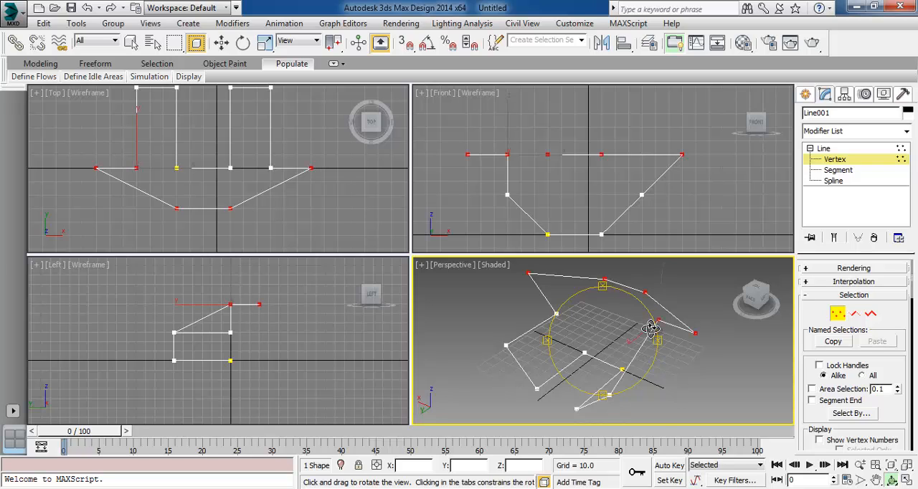
key("ctrl+z")
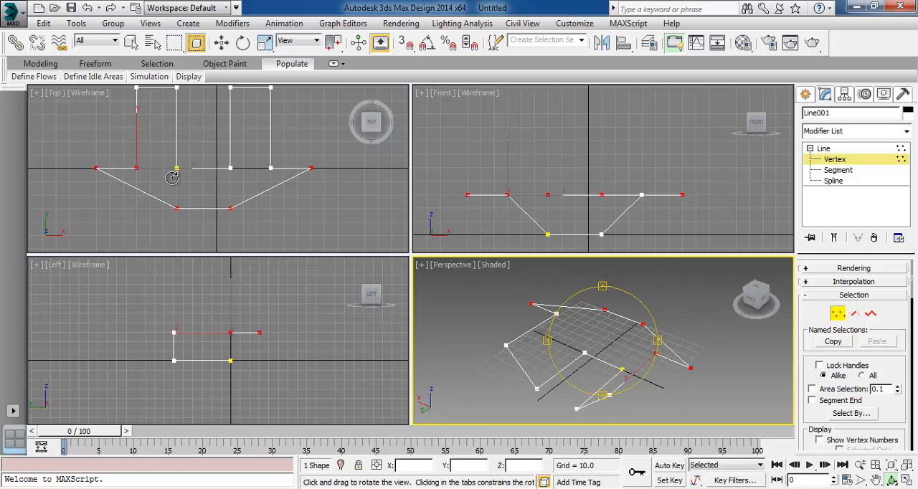
Raise only the two outer tips and the two lowermost vertices, as seen from the top, about three grid squares in the Front view
left_click(221, 43)
left_click_drag(125, 152, 147, 183)
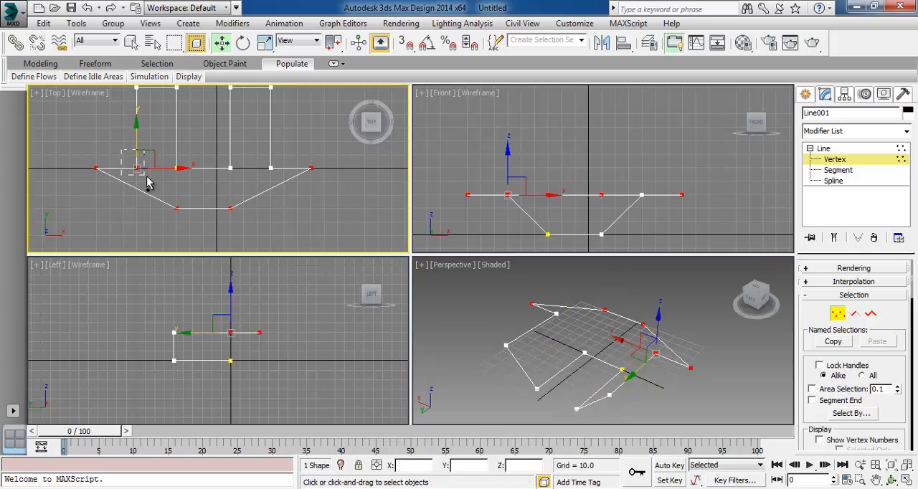
left_click(137, 168)
left_click_drag(71, 150, 122, 203)
left_click_drag(355, 164, 292, 208)
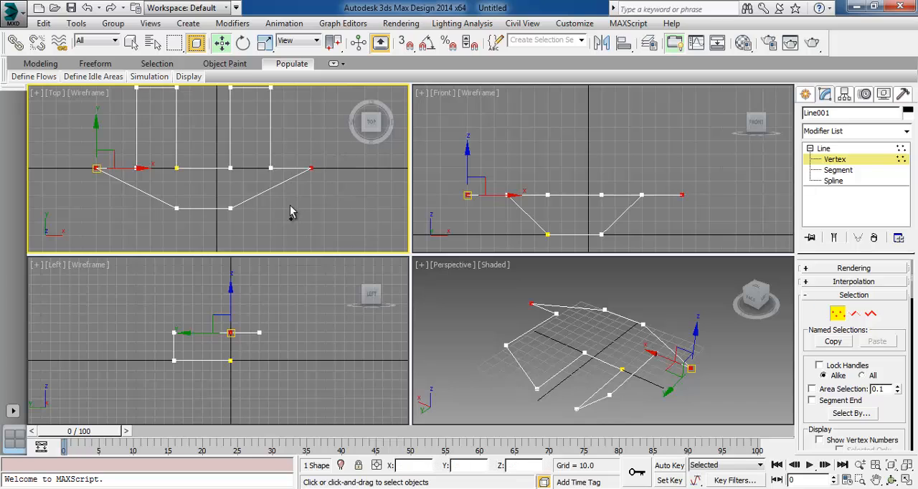
left_click_drag(257, 238, 151, 197, "ctrl")
middle_click_drag(569, 153, 576, 156)
left_click_drag(474, 167, 477, 123)
left_click(676, 234)
left_click(707, 288)
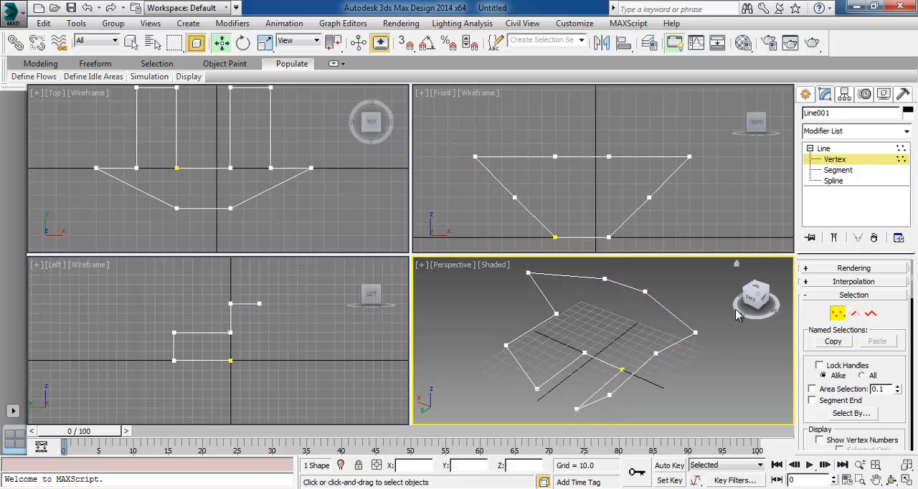
Move the two lowermost vertices, as seen from the top, about three grid squares up in the Top view, onto the horizontal axis line
left_click(298, 216)
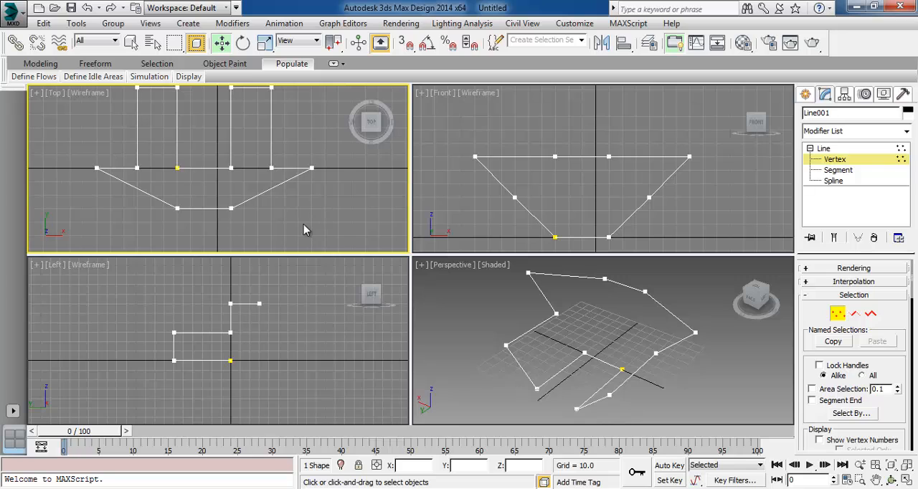
middle_click_drag(209, 199, 214, 203)
left_click(284, 347)
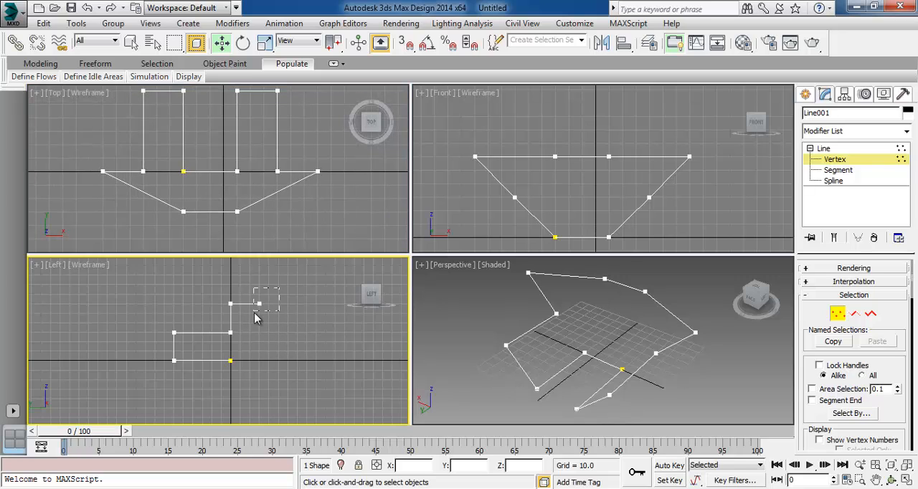
left_click_drag(254, 313, 255, 314)
right_click(252, 241)
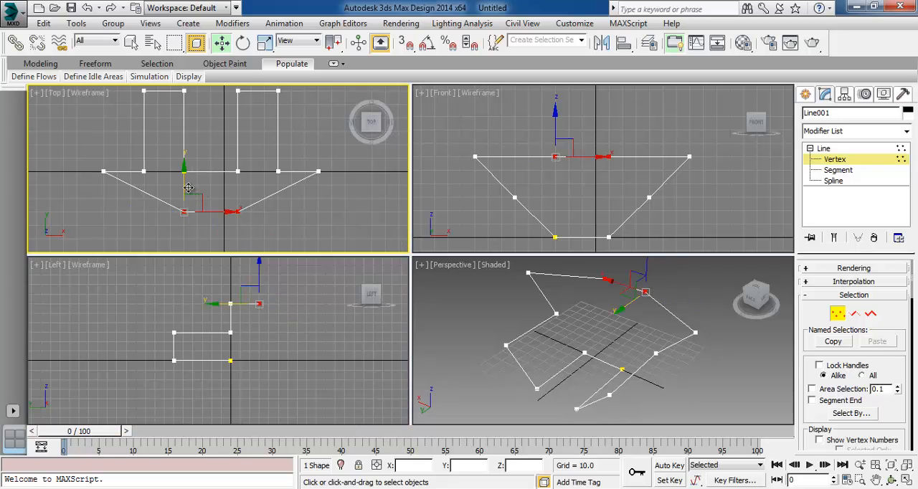
left_click_drag(183, 183, 180, 143)
left_click(260, 201)
In the Front view, move the left tip about six and the left leg's outer vertices about three grid squares inward, above the lower left corner
middle_click_drag(273, 309, 287, 313)
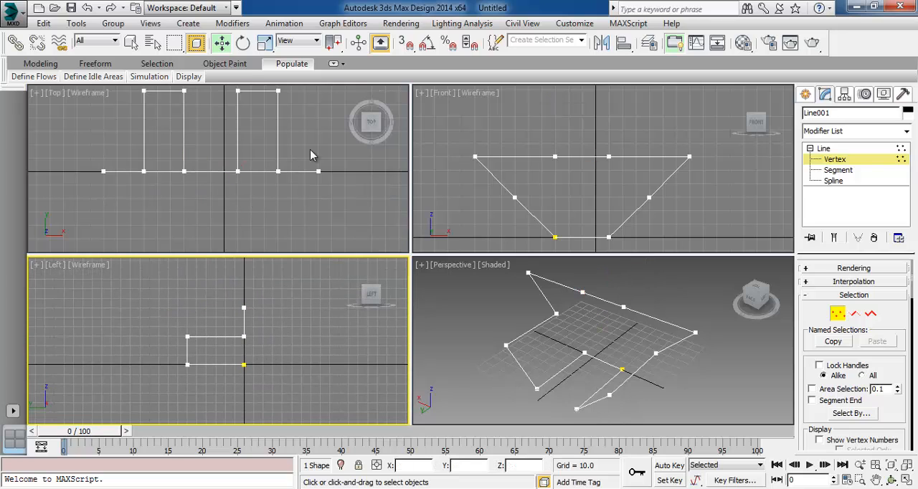
middle_click_drag(265, 208, 281, 234)
left_click_drag(436, 131, 594, 165)
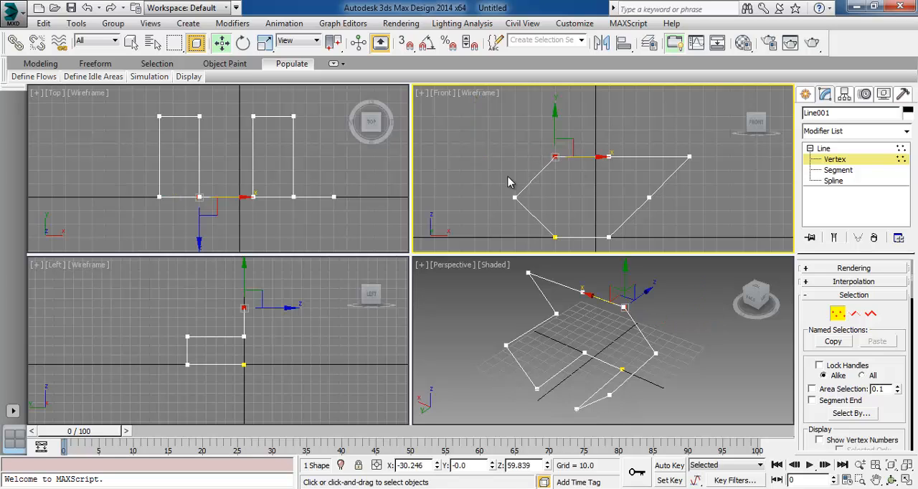
left_click_drag(508, 178, 599, 203)
In the Front view, move the right tip about six and the right leg's outer vertices about three grid squares inward, above the lower right corner
left_click(689, 157)
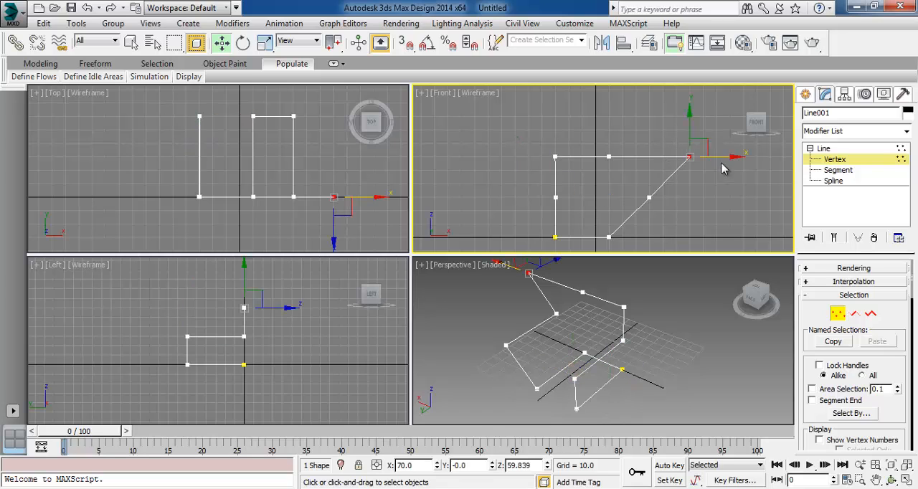
left_click_drag(721, 159, 646, 162)
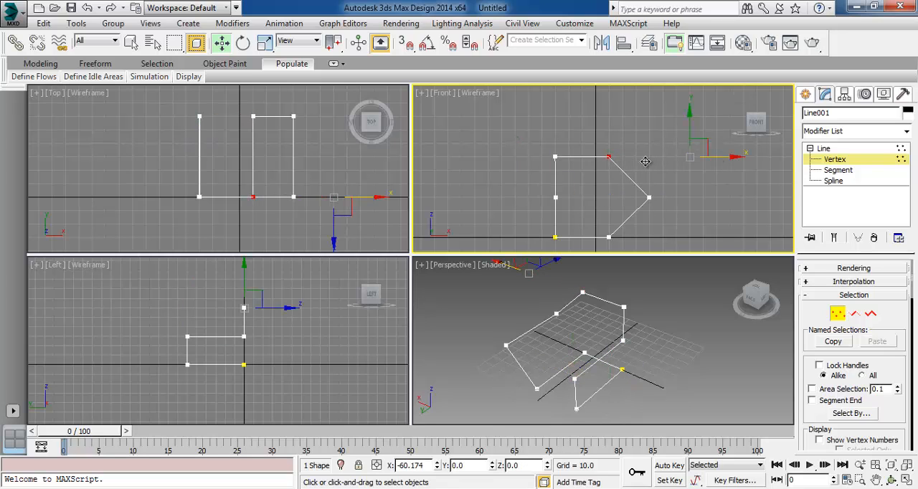
left_click(649, 198)
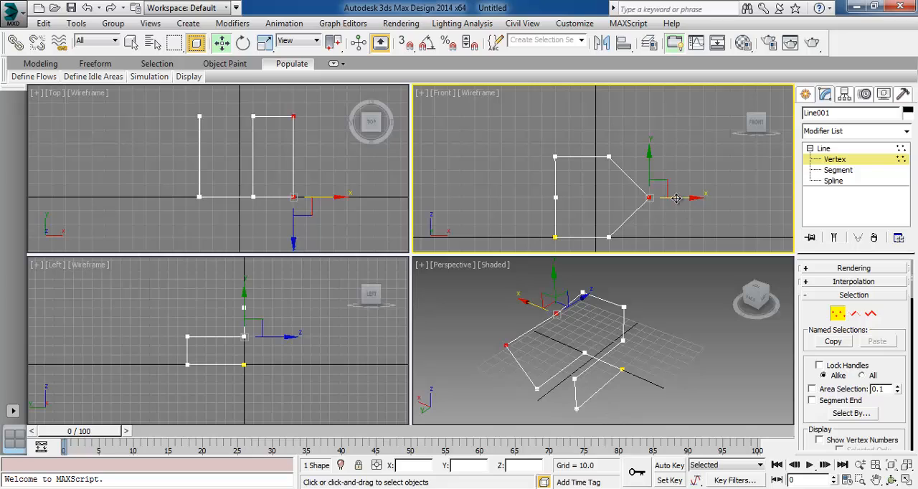
left_click_drag(676, 199, 647, 199)
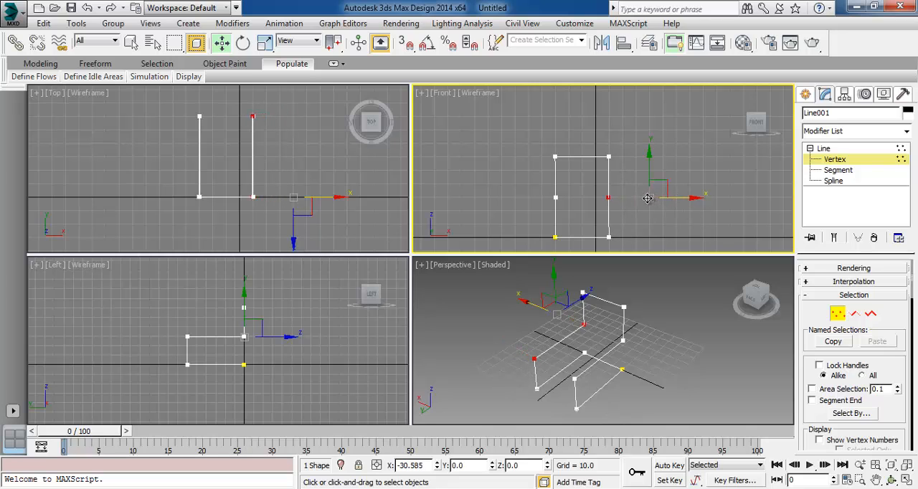
left_click(647, 198)
Shorten both legs by moving their end vertices about two grid squares toward the upright part in the Left view
left_click(890, 479)
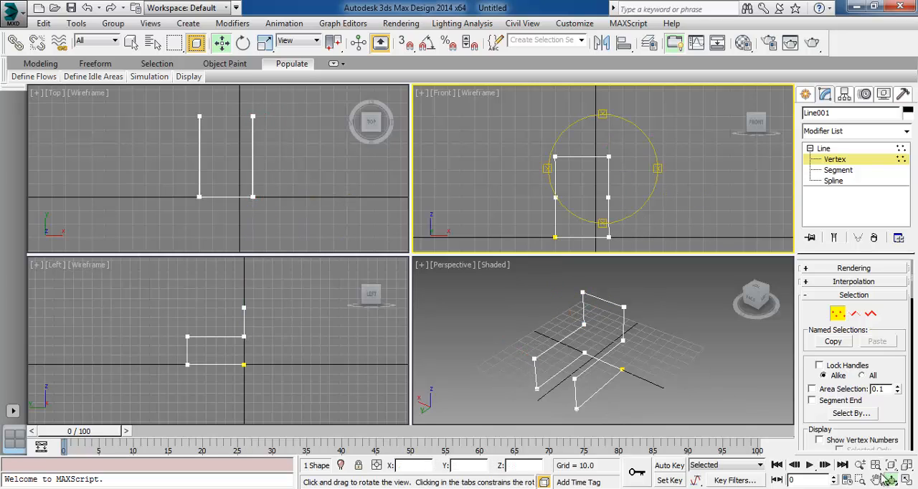
left_click(608, 362)
left_click_drag(608, 363, 555, 335)
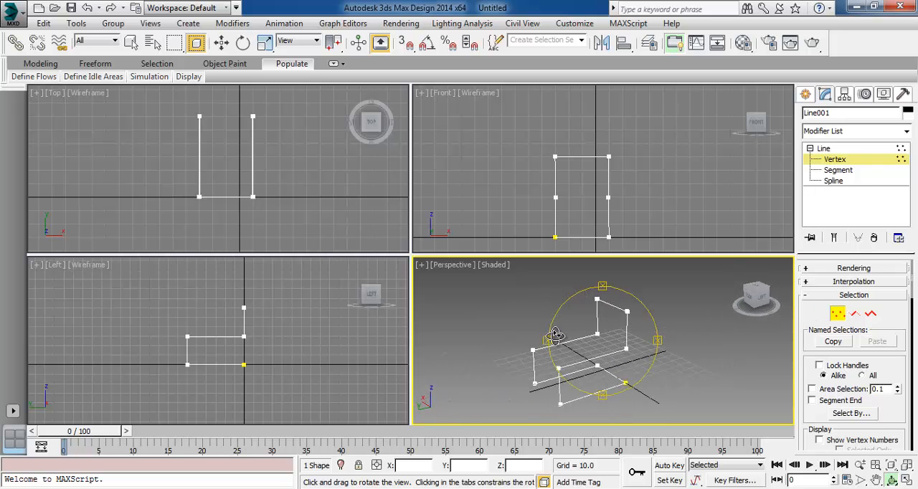
left_click_drag(153, 306, 287, 390)
scroll(208, 367, "up", 4)
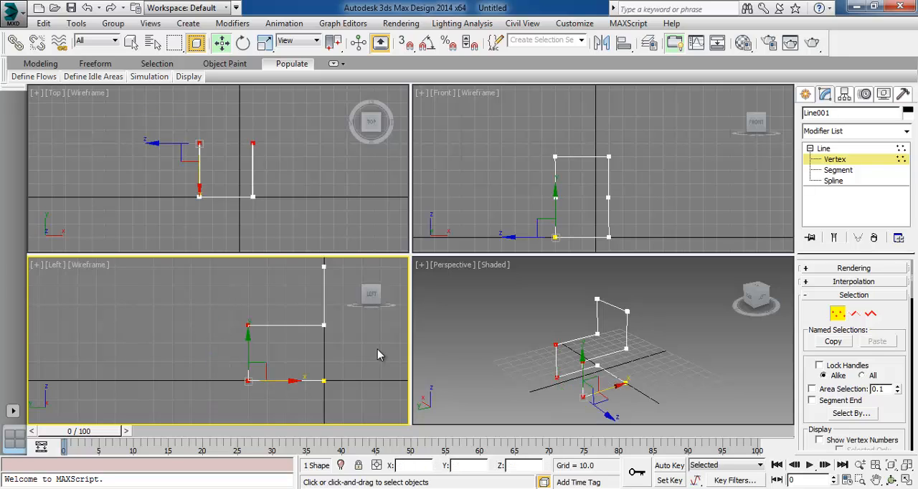
left_click(378, 349)
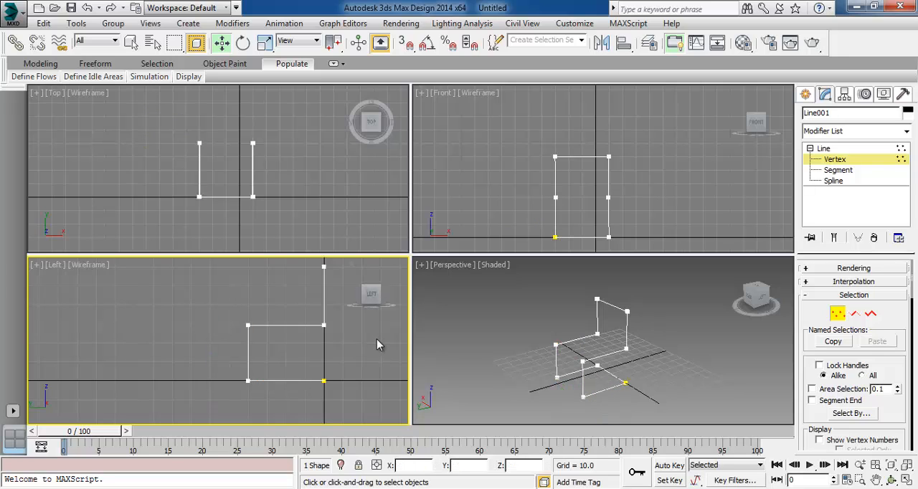
Nudge the frame's upper left vertex horizontally in the Front view to straighten the left side
left_click(256, 190)
scroll(239, 183, "up", 4)
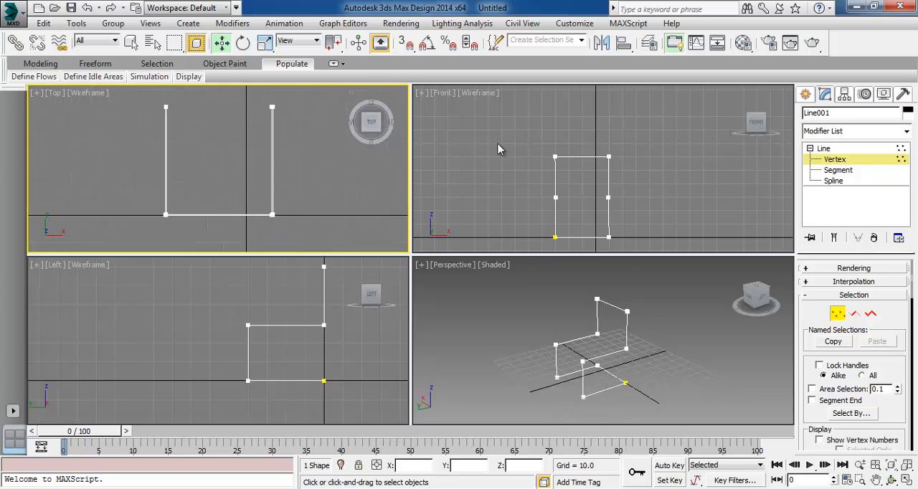
left_click(660, 174)
scroll(611, 186, "up", 4)
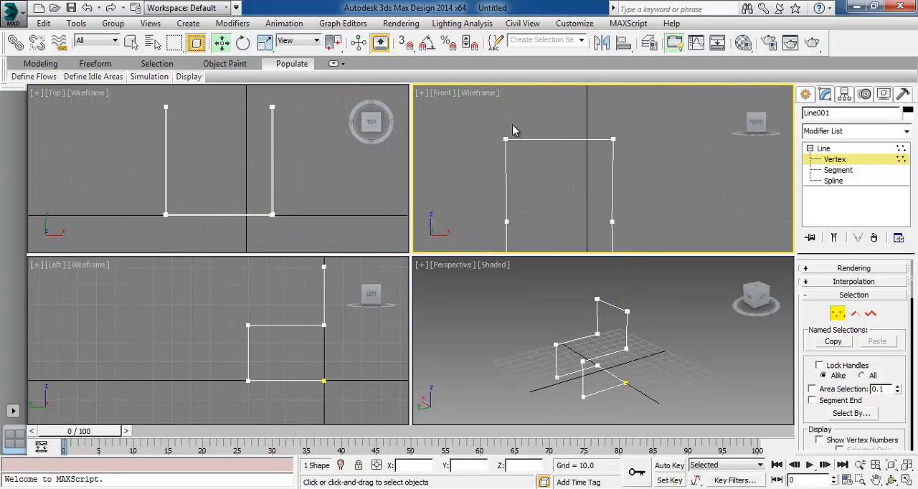
left_click_drag(489, 129, 522, 150)
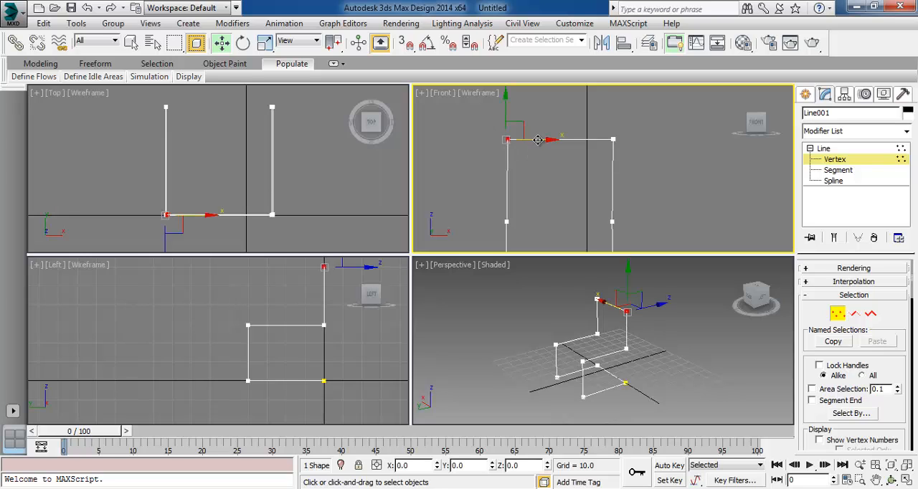
middle_click_drag(534, 170, 531, 96)
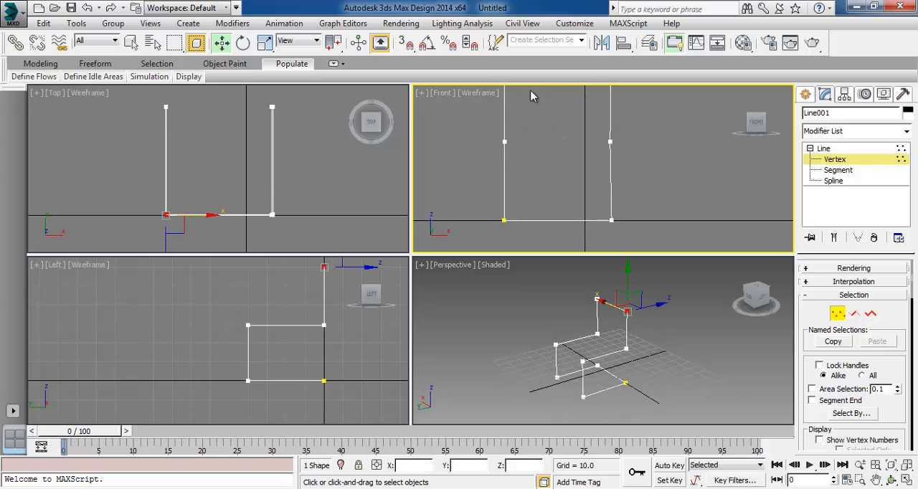
Nudge the right side's middle vertices and upper right vertex horizontally in the Front view to make that side vertical
left_click_drag(599, 132, 656, 141)
middle_click_drag(677, 119, 676, 198)
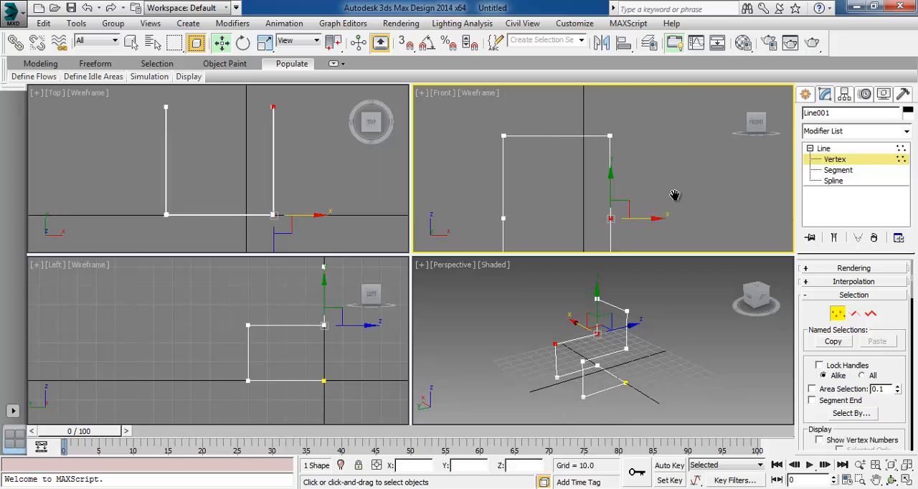
left_click(678, 157)
left_click_drag(587, 122, 649, 138)
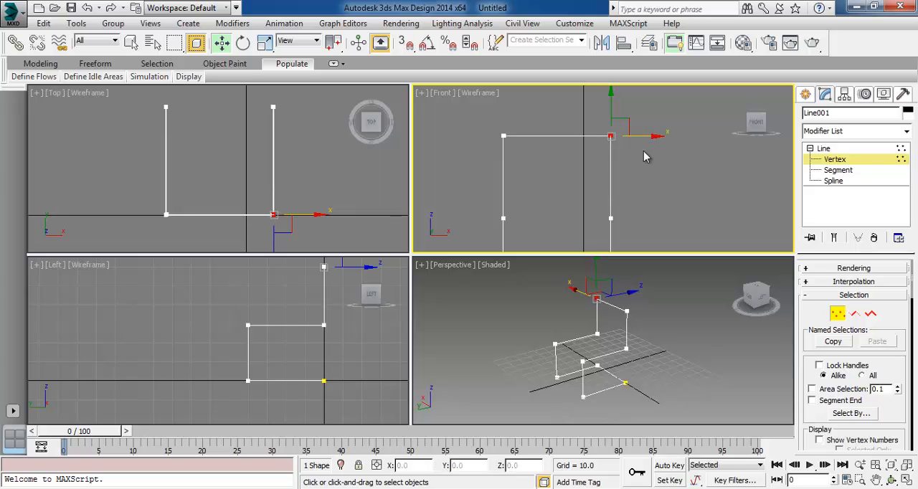
left_click(644, 151)
middle_click_drag(513, 202, 523, 124)
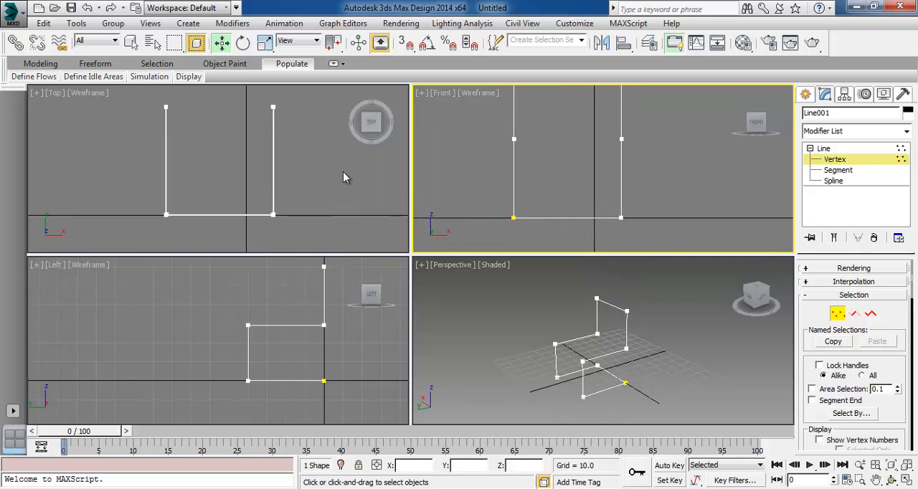
Leave the Vertex sub-object level and enable the line's thickness in both the renderer and the viewport
middle_click_drag(291, 175, 284, 163)
middle_click_drag(311, 340, 296, 284)
scroll(236, 333, "up", 4)
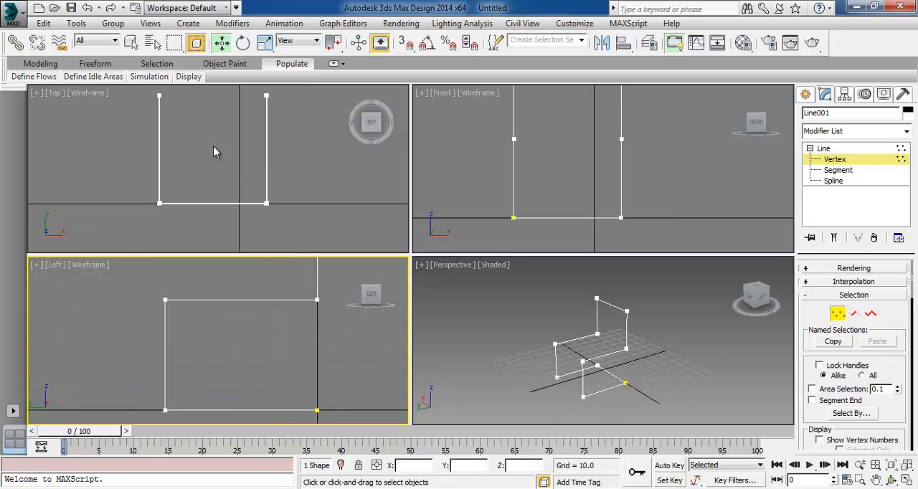
middle_click_drag(225, 139, 250, 170)
scroll(240, 162, "up", 3)
right_click(709, 378)
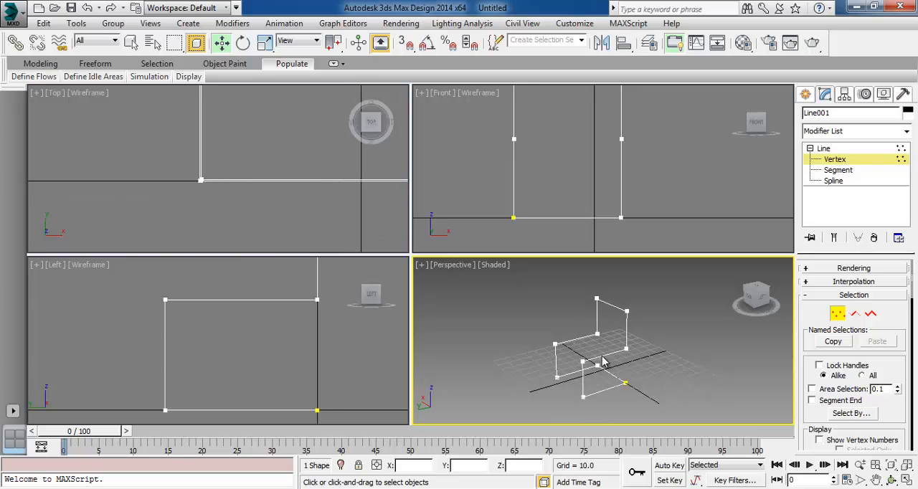
left_click(836, 159)
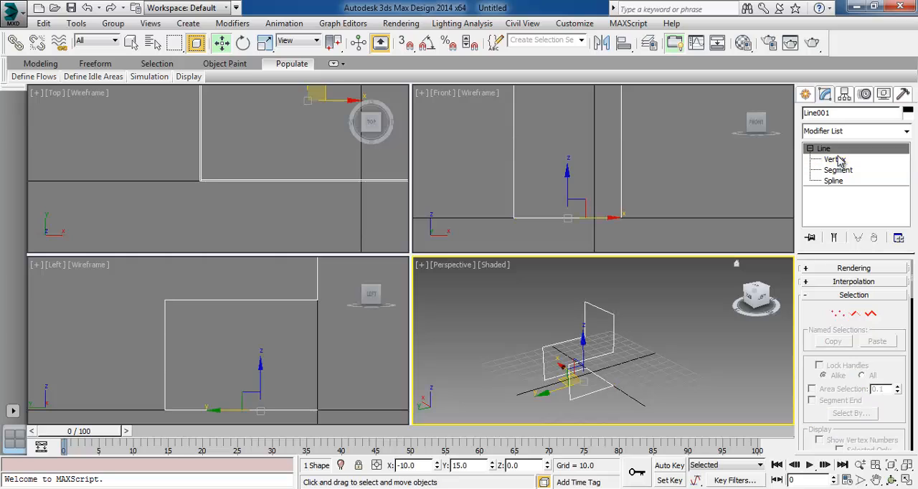
left_click(808, 270)
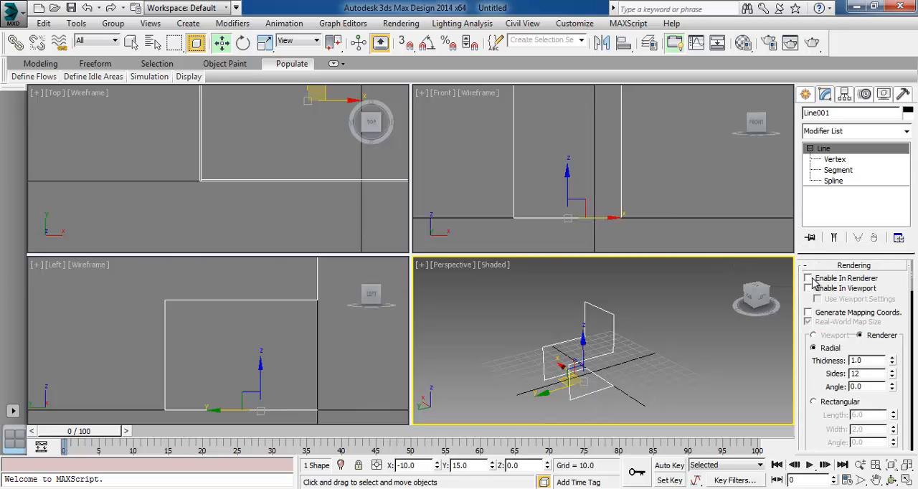
left_click(808, 279)
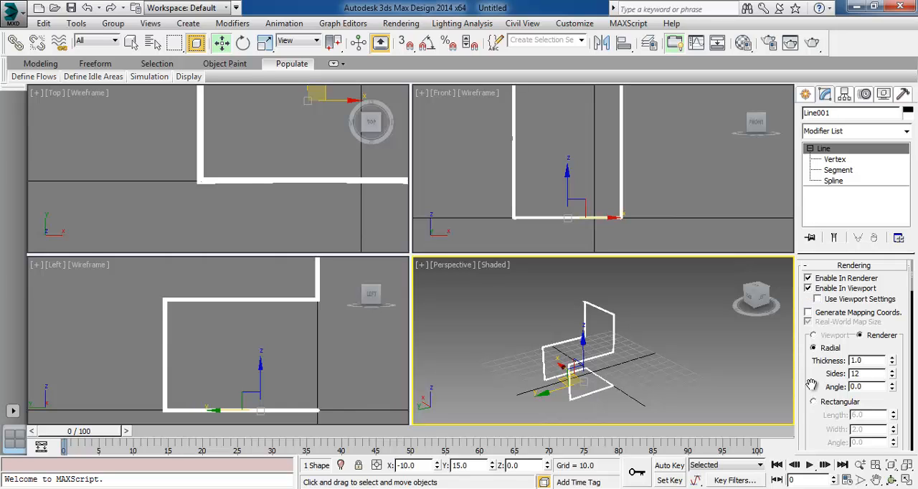
Set the line's radial thickness to 1.5 and its sides to 8, and deselect the line
scroll(624, 366, "up", 5)
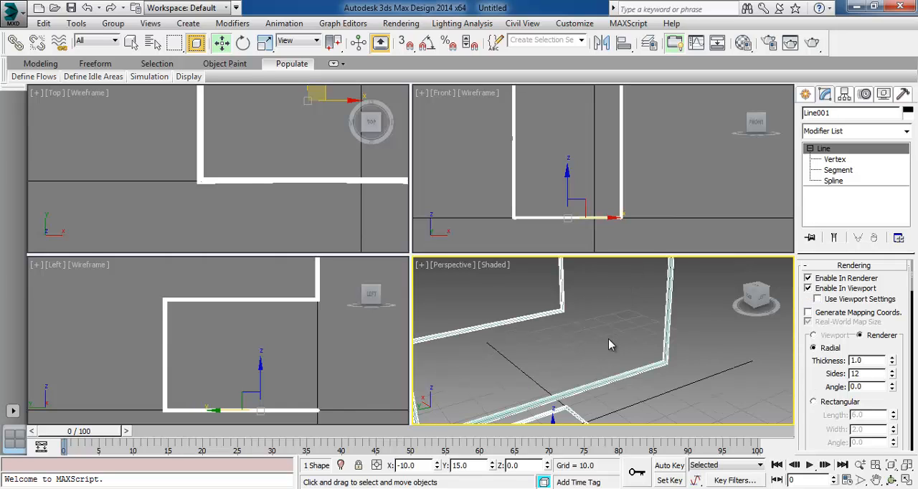
scroll(608, 345, "down", 3)
key("F4")
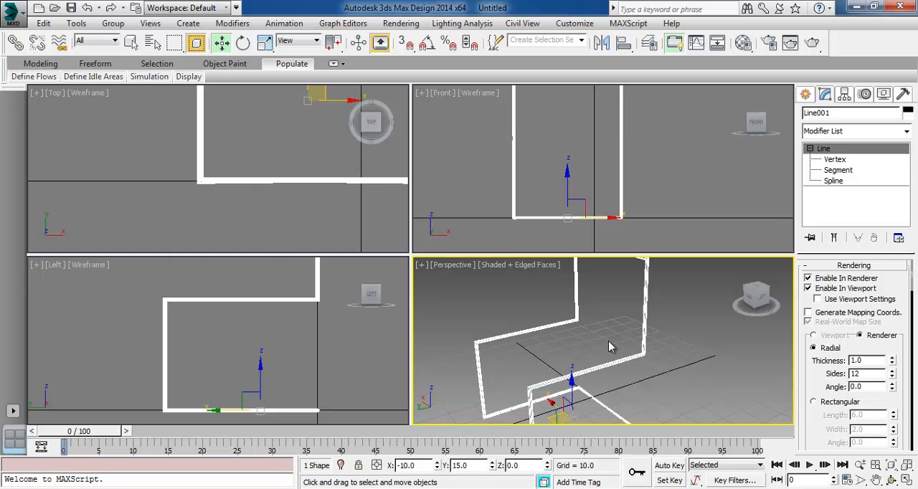
key("F4")
middle_click_drag(696, 377, 726, 376)
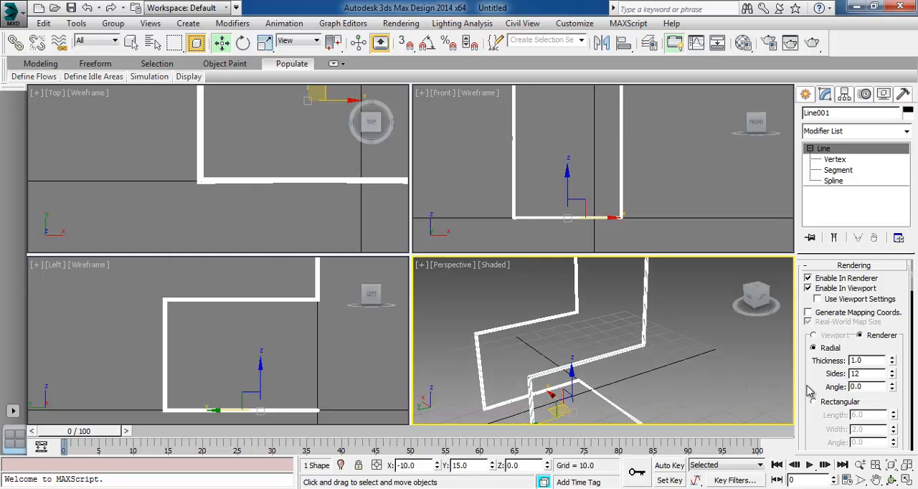
left_click_drag(894, 363, 897, 310)
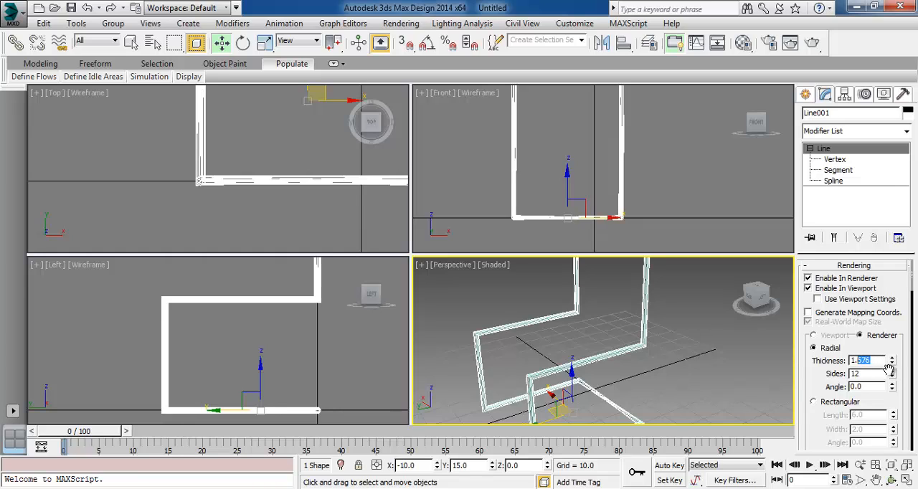
left_click_drag(897, 374, 903, 376)
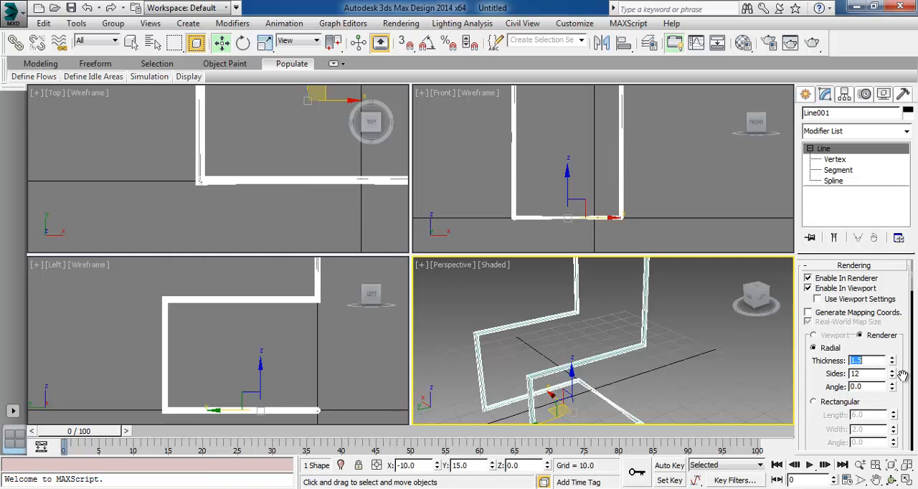
left_click(805, 382)
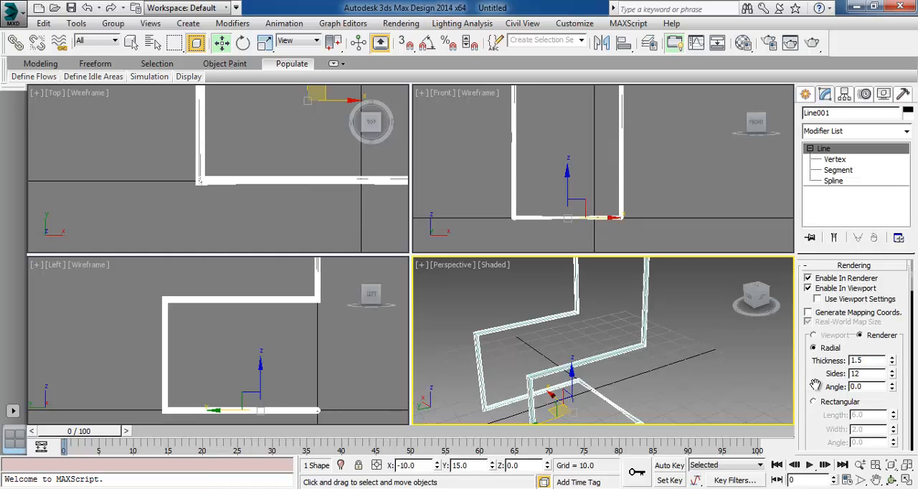
left_click(895, 377)
left_click(895, 377)
left_click(895, 377)
left_click(894, 377)
left_click(717, 382)
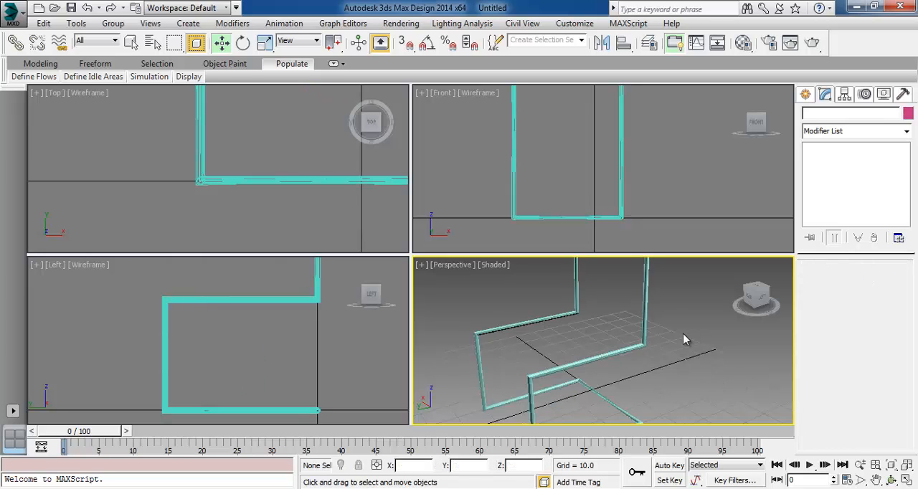
Test-render the Perspective view of the thickened frame and close the rendered image
middle_click_drag(686, 335, 699, 370, "alt")
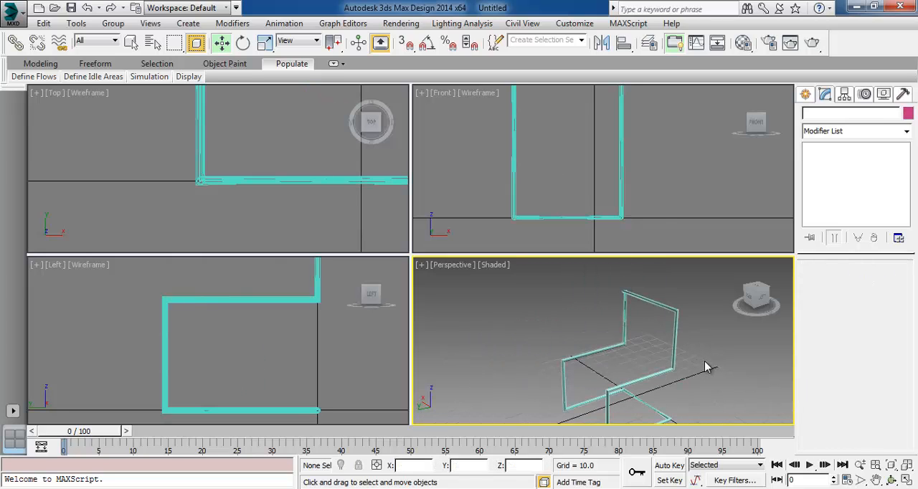
left_click(811, 44)
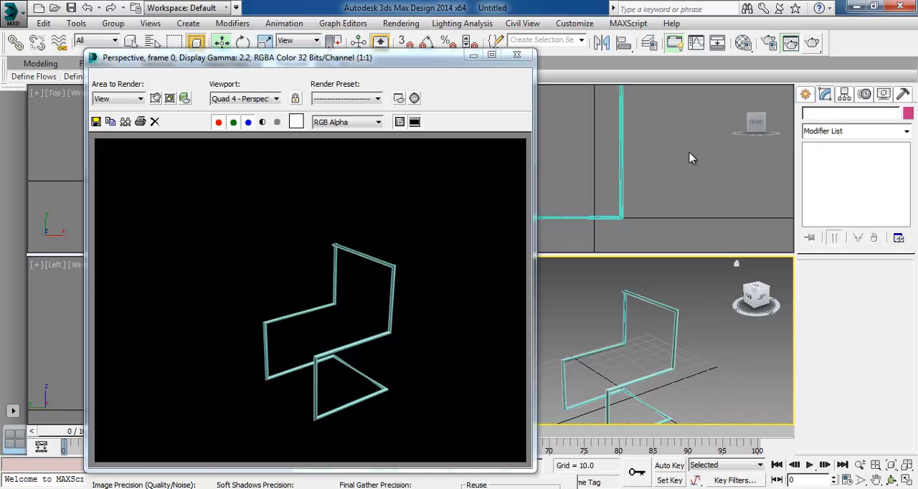
left_click(517, 55)
At Vertex level, move one of the overlapping vertices at the backrest's upper right corner outward along X
left_click(892, 481)
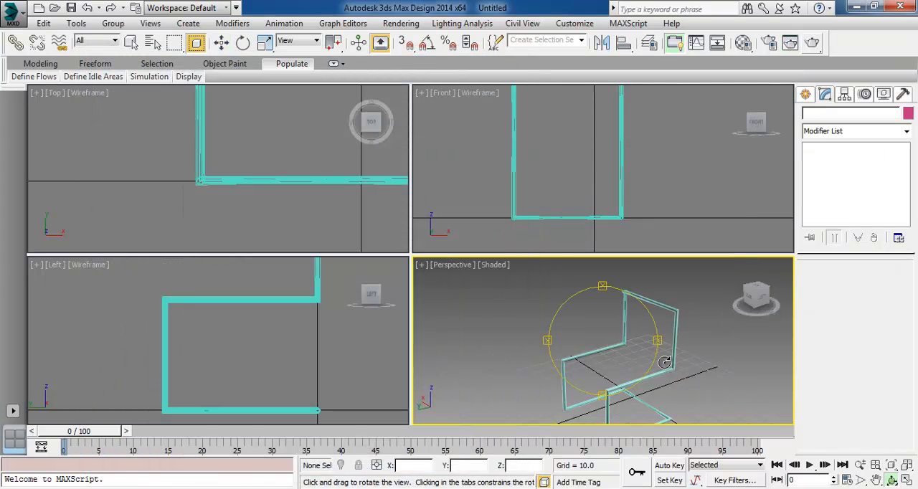
left_click_drag(597, 328, 595, 365)
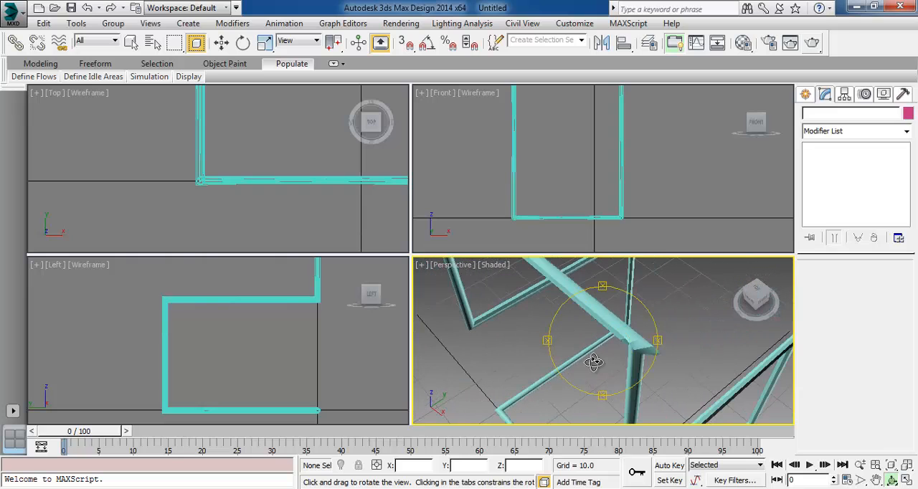
left_click(220, 45)
middle_click_drag(277, 172, 159, 170)
scroll(311, 196, "up", 6)
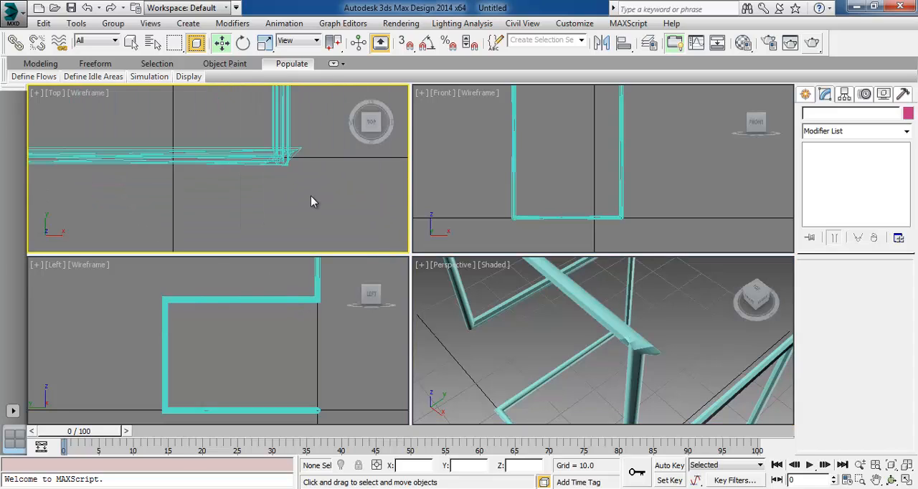
left_click(600, 348)
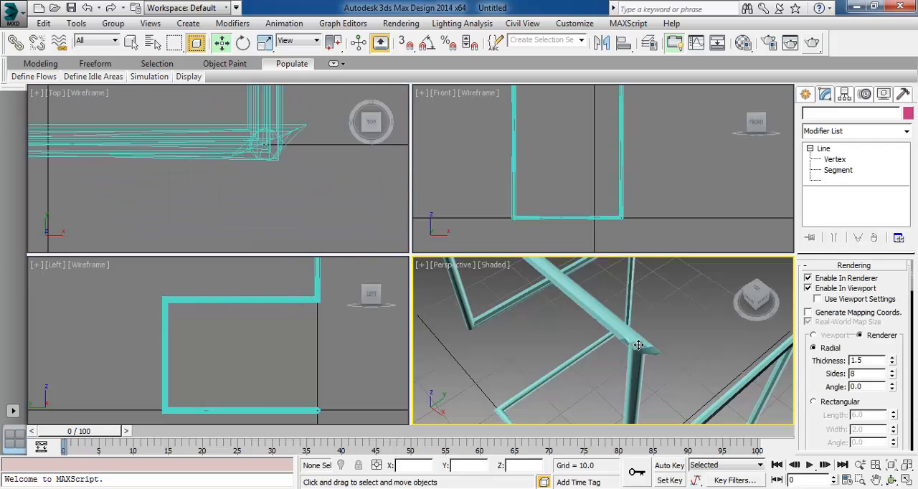
left_click(834, 160)
middle_click_drag(305, 360, 256, 476)
middle_click_drag(531, 178, 573, 105)
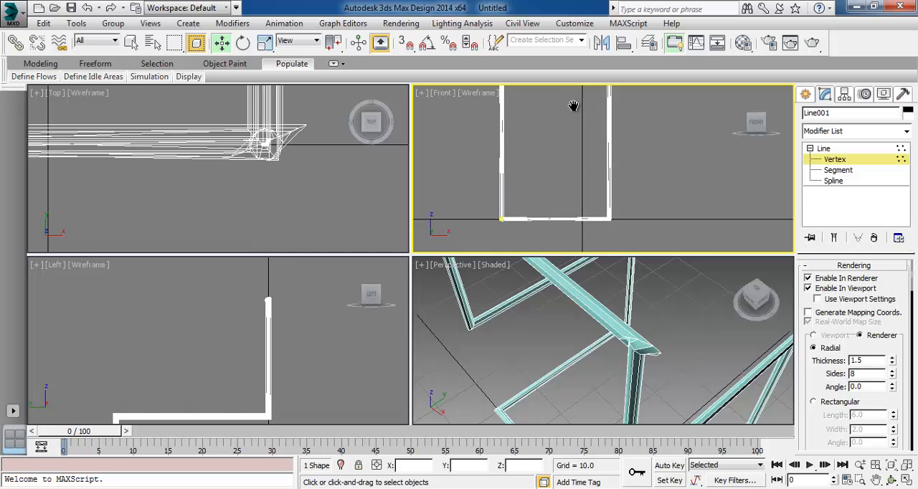
left_click(671, 309)
left_click(636, 346)
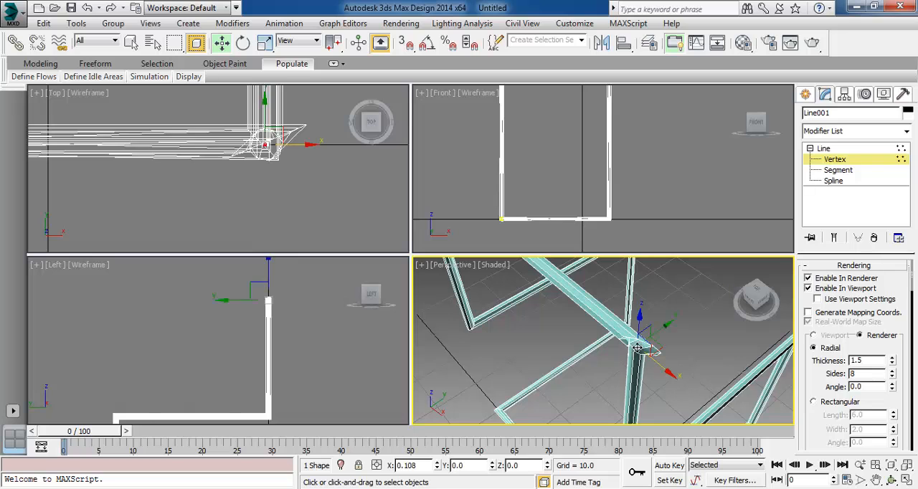
left_click_drag(667, 373, 721, 395)
Move the second overlapping vertex inward along the backrest's top bar, and move the outer vertex back along X to the original corner position
left_click(608, 392)
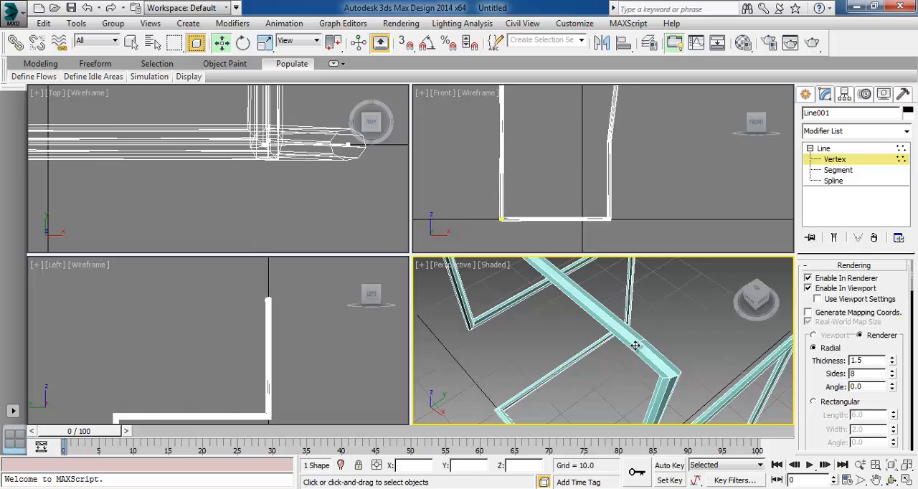
left_click(635, 346)
left_click_drag(669, 371, 629, 342)
left_click(681, 373)
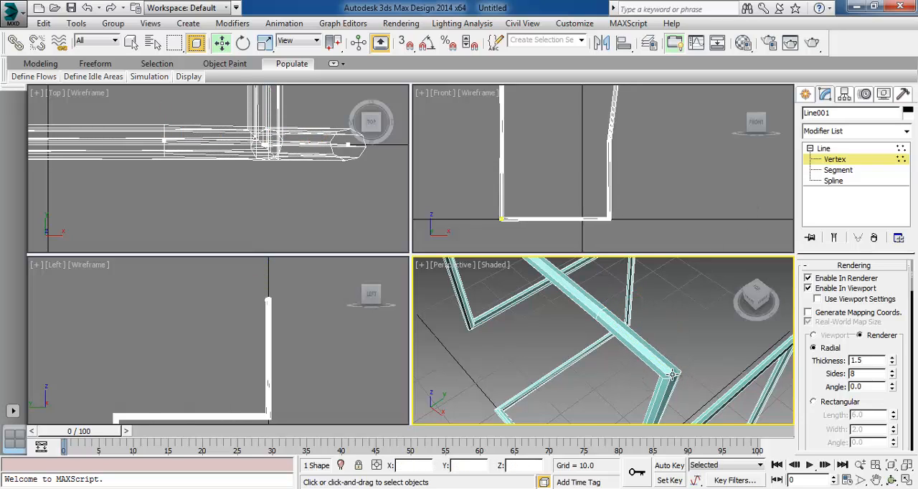
left_click(673, 373)
left_click_drag(705, 403, 666, 379)
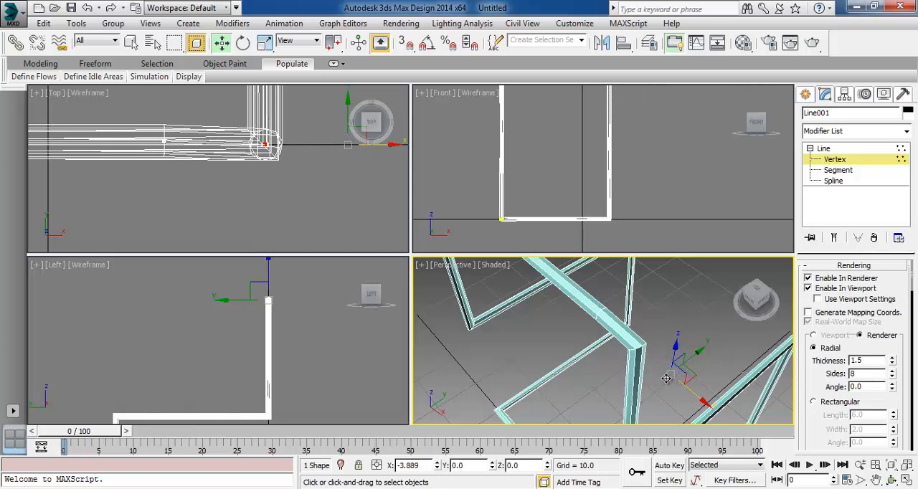
Deselect the corner vertex and leave the line's Vertex sub-object level
middle_click_drag(633, 218, 663, 292)
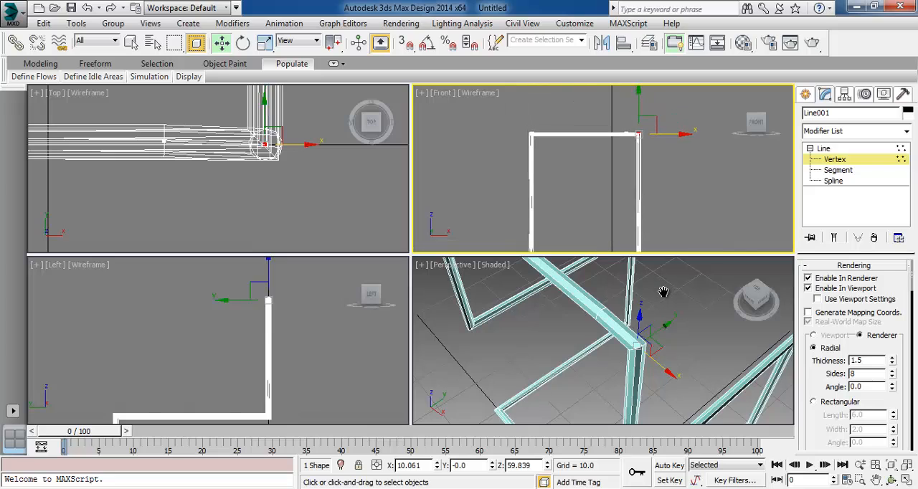
left_click(672, 180)
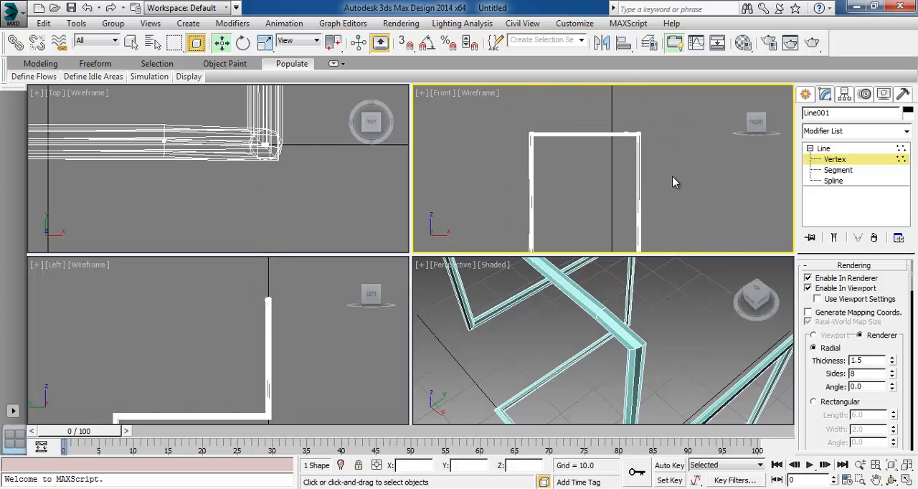
left_click(831, 159)
middle_click_drag(664, 235, 630, 265)
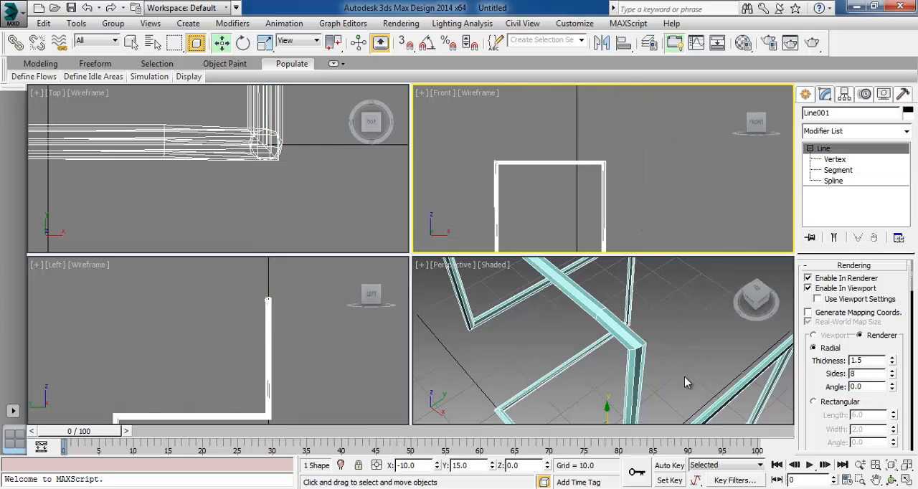
Assign Default Scanline Renderer as the production renderer in Render Setup and close the dialog
left_click(892, 480)
mouse_move(600, 351)
left_mouse_down()
mouse_move(610, 340)
mouse_move(599, 337)
mouse_move(633, 338)
mouse_move(615, 344)
mouse_move(582, 312)
mouse_move(546, 347)
mouse_move(650, 341)
mouse_move(682, 329)
mouse_move(377, 340)
mouse_move(623, 327)
mouse_move(593, 351)
left_mouse_up()
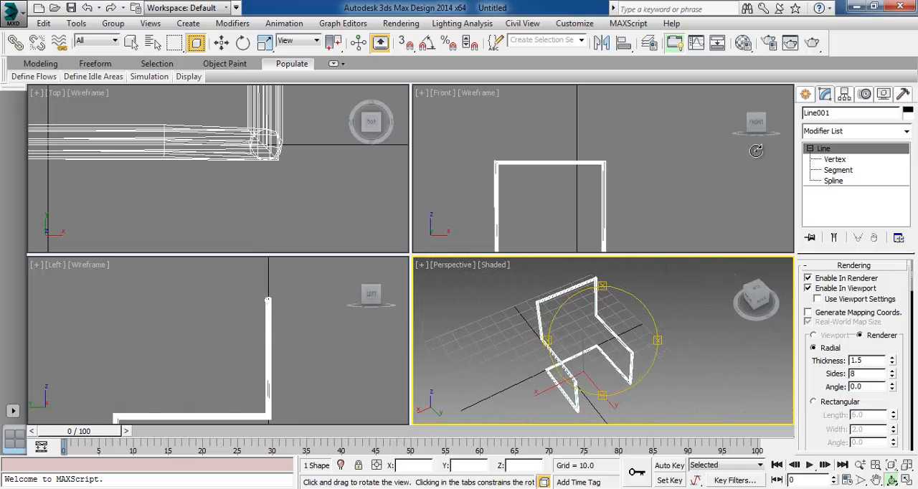
left_click(775, 44)
scroll(719, 287, "down", 2)
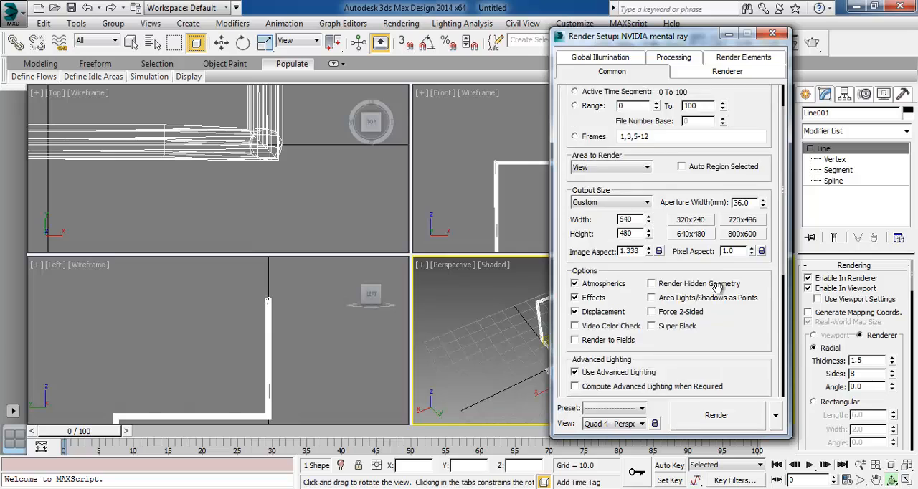
scroll(719, 287, "down", 5)
left_click(683, 390)
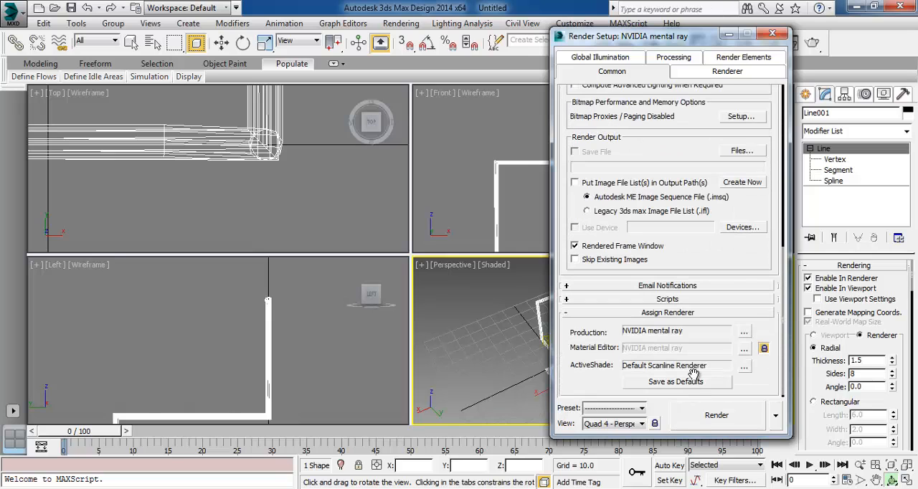
left_click(744, 333)
left_click(615, 151)
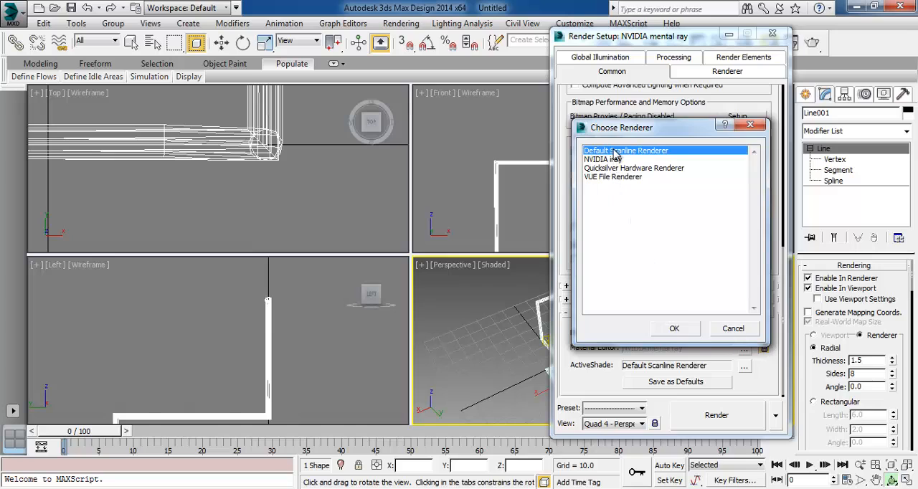
left_click(674, 329)
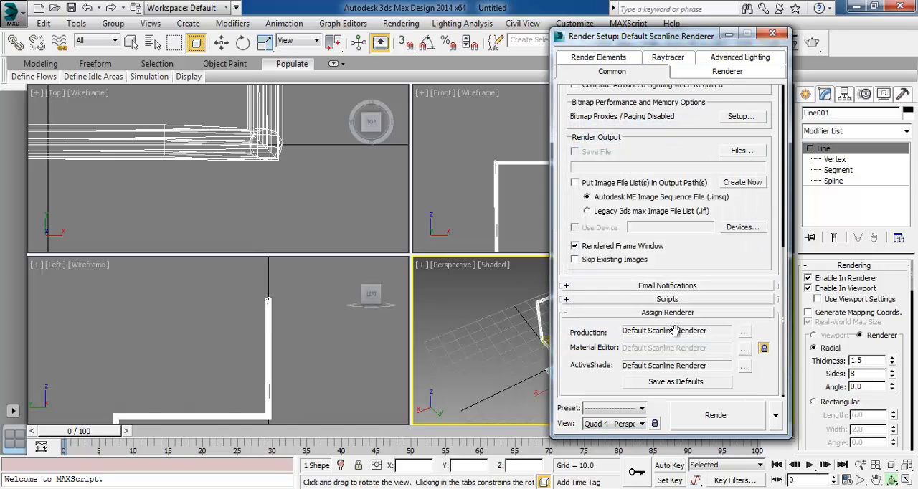
left_click(773, 34)
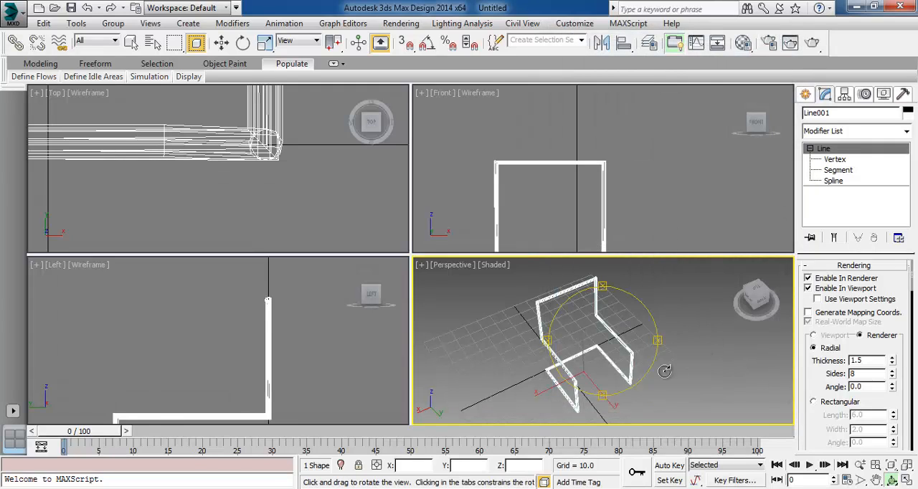
Render the Perspective view with the scanline renderer and close the rendered image
left_click_drag(620, 346, 625, 347)
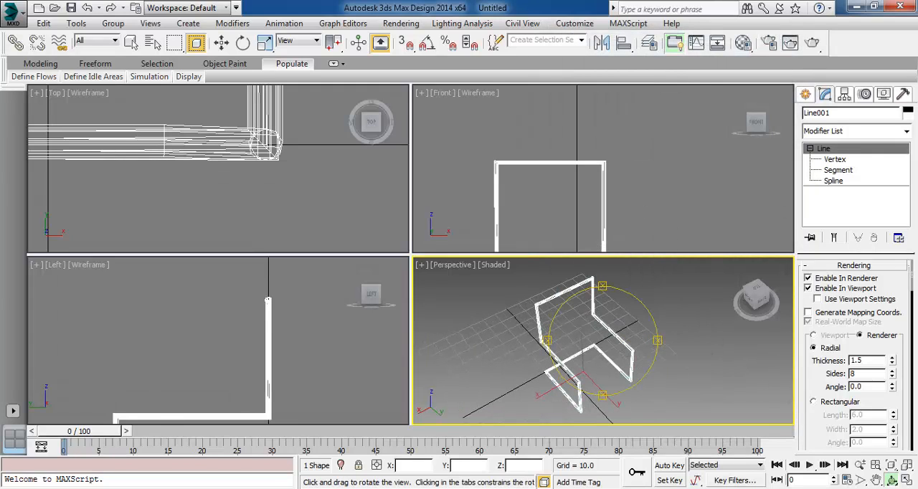
left_click(814, 43)
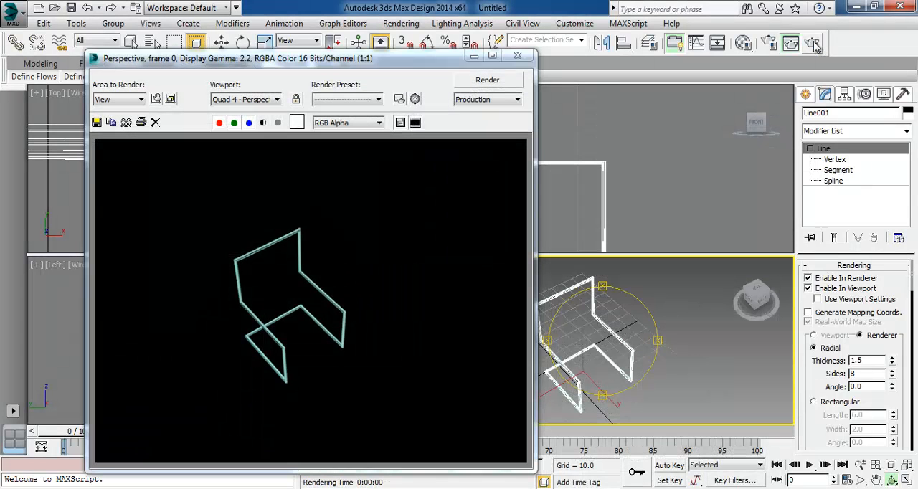
left_click(518, 55)
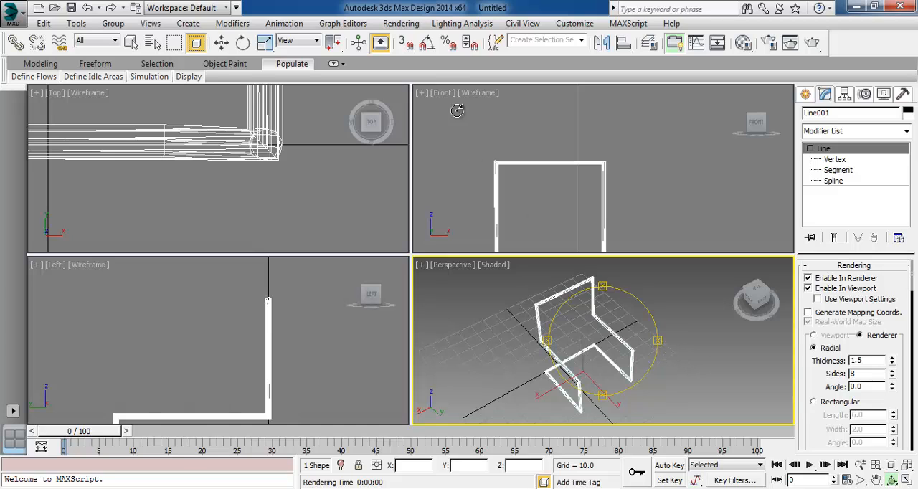
Set the environment background colour to a near-white grey, RGB 238, and close the environment settings
left_click(391, 25)
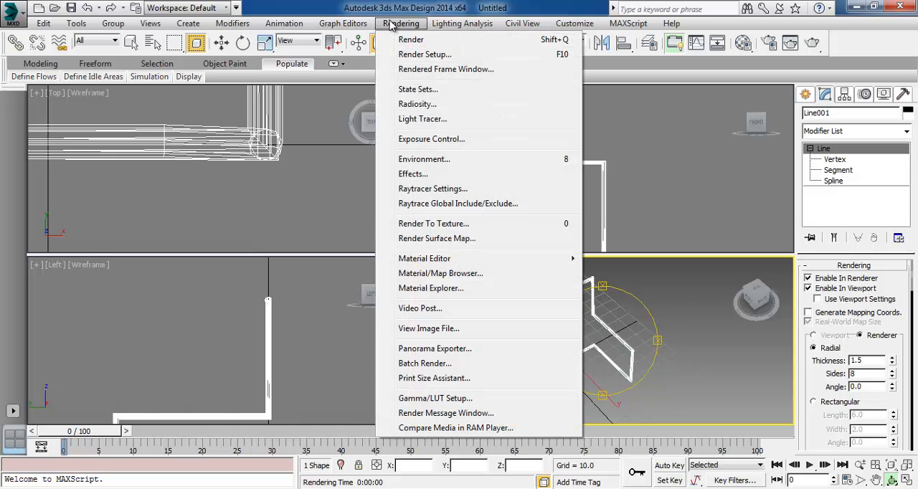
left_click(427, 160)
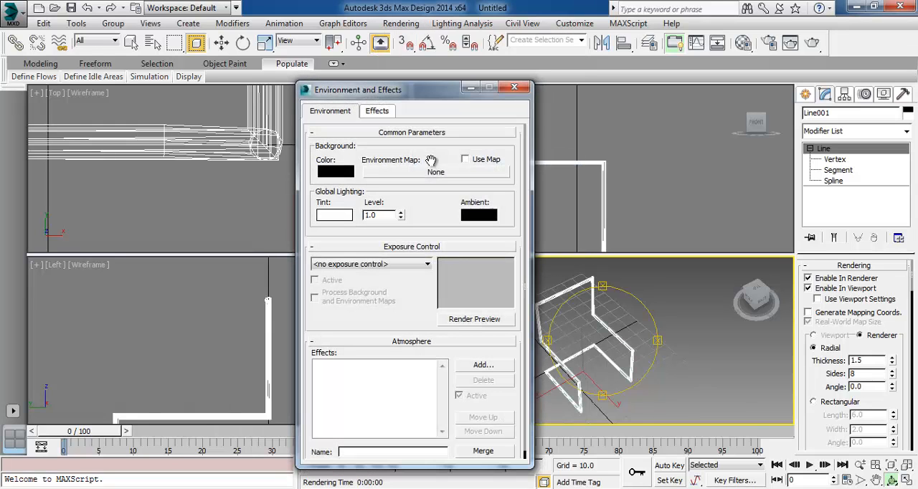
left_click(337, 173)
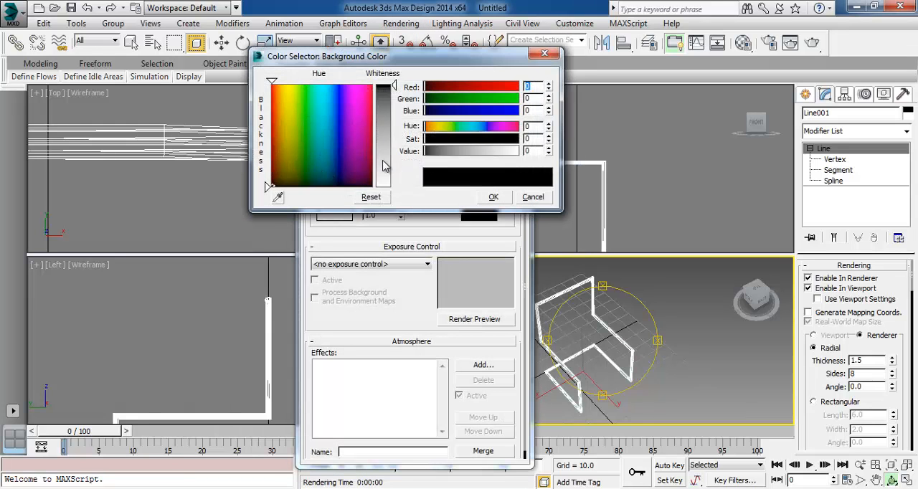
left_click_drag(383, 166, 392, 184)
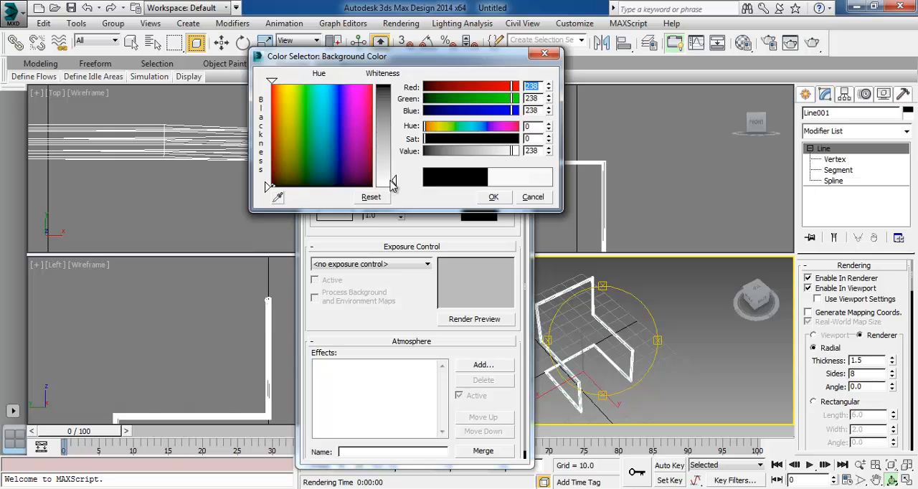
left_click(494, 197)
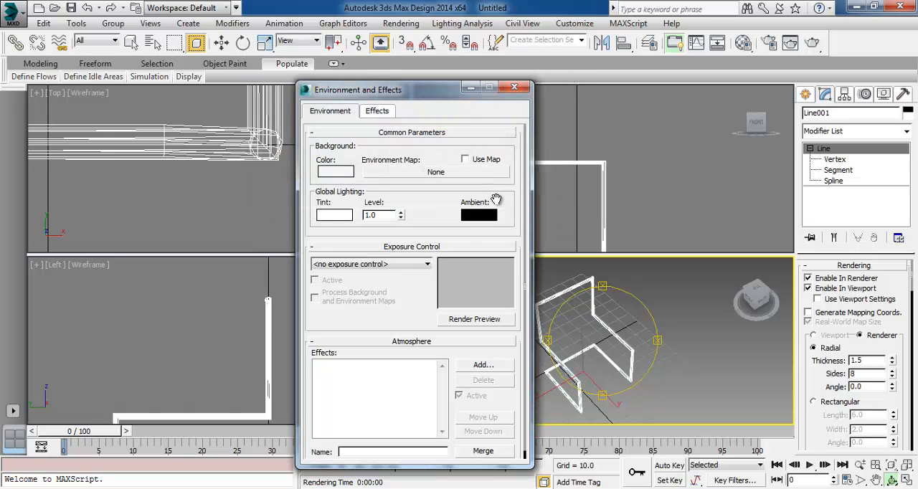
left_click(513, 88)
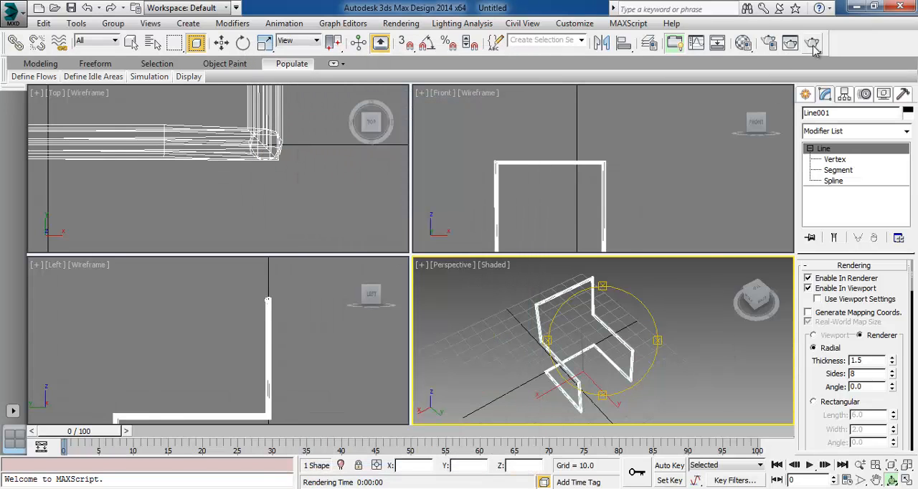
Render the Perspective view against the new light background and close the rendered image
left_click(812, 43)
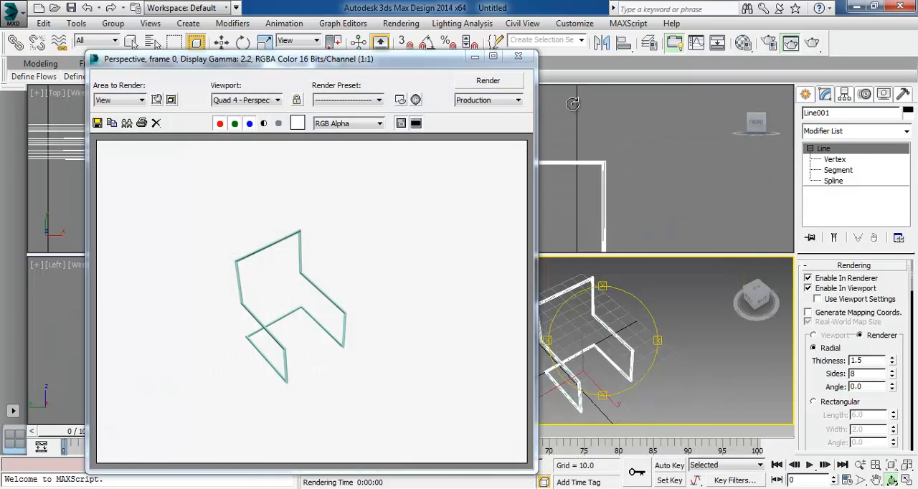
left_click(518, 57)
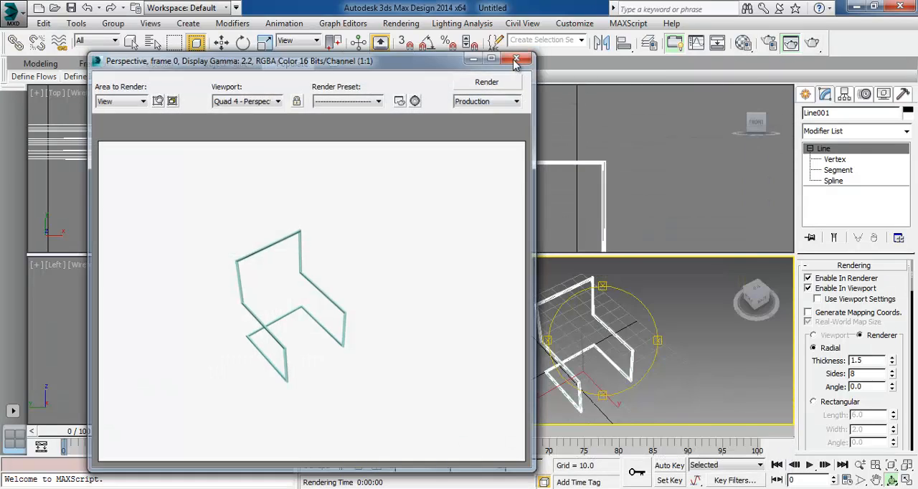
Create a box over the chair frame in the Top view, about 36 long, 45 wide and 1.5 high
left_click(807, 96)
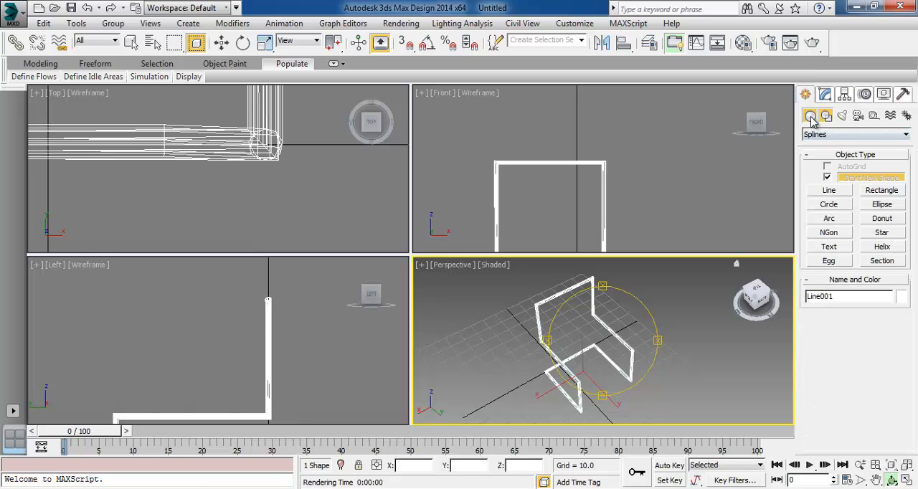
left_click(810, 116)
left_click(830, 180)
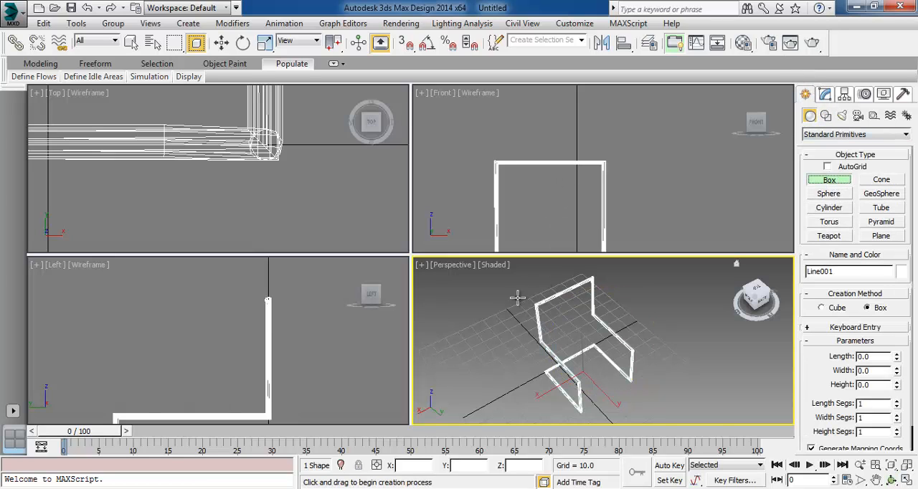
middle_click_drag(529, 201, 557, 108)
middle_click_drag(324, 274, 349, 233)
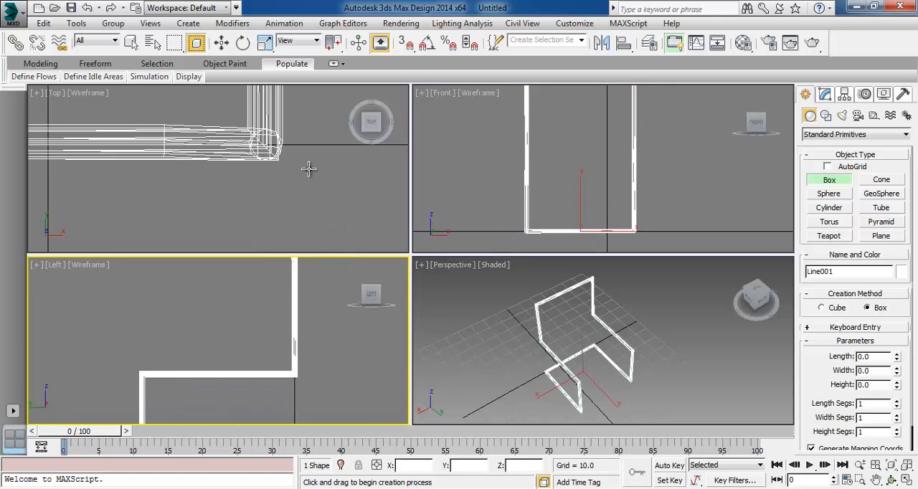
middle_click_drag(308, 169, 253, 139)
scroll(301, 195, "down", 10)
scroll(301, 195, "up", 4)
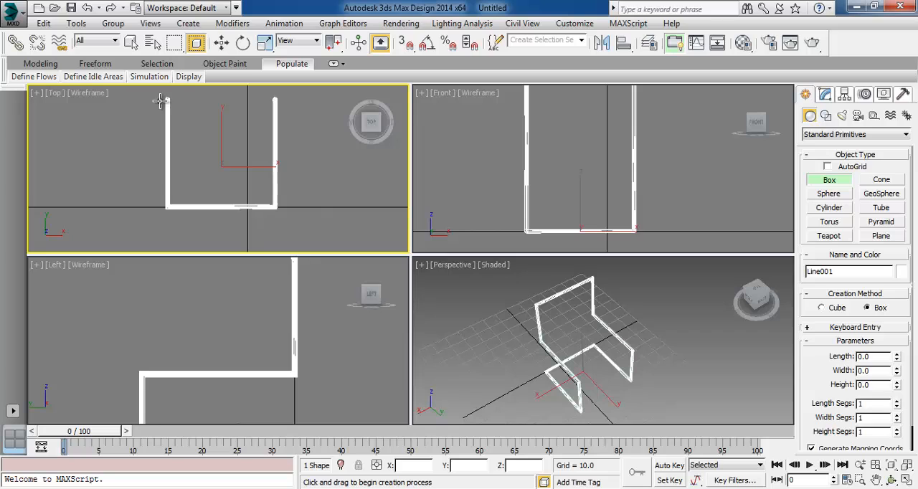
left_click_drag(163, 101, 285, 195)
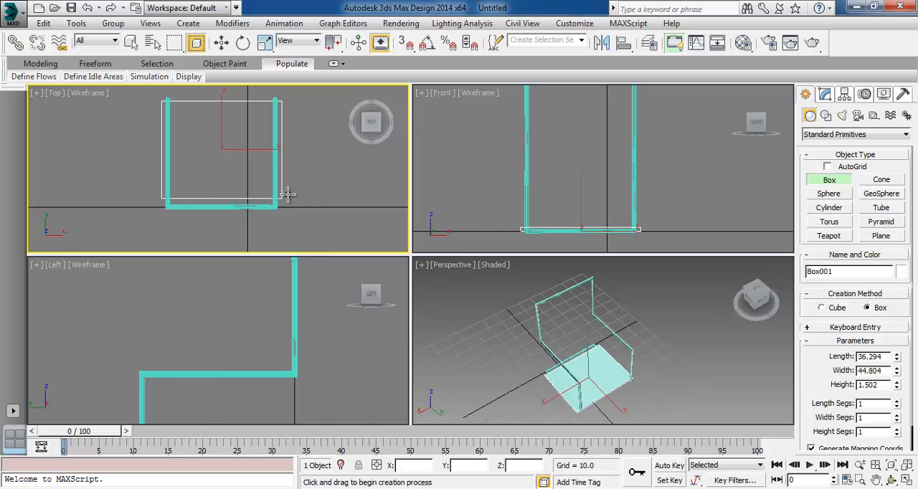
Move the box up onto the frame's seat rails, to Z about 30.2
left_click(221, 43)
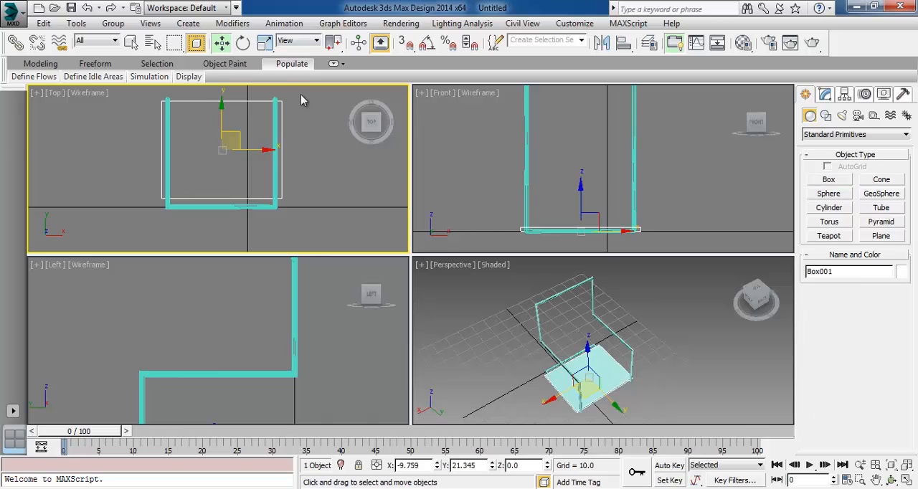
middle_click_drag(598, 191, 600, 198)
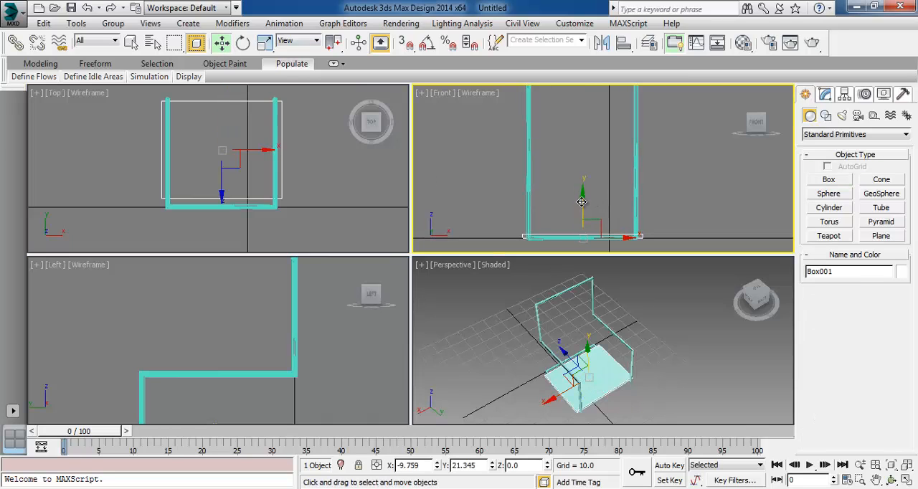
middle_click_drag(201, 346, 242, 280)
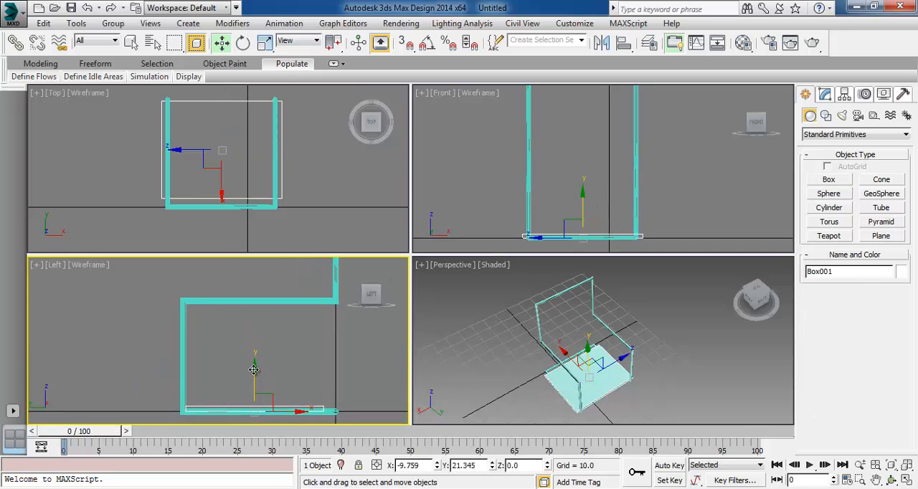
left_click_drag(255, 368, 288, 256)
middle_click_drag(401, 209, 396, 213)
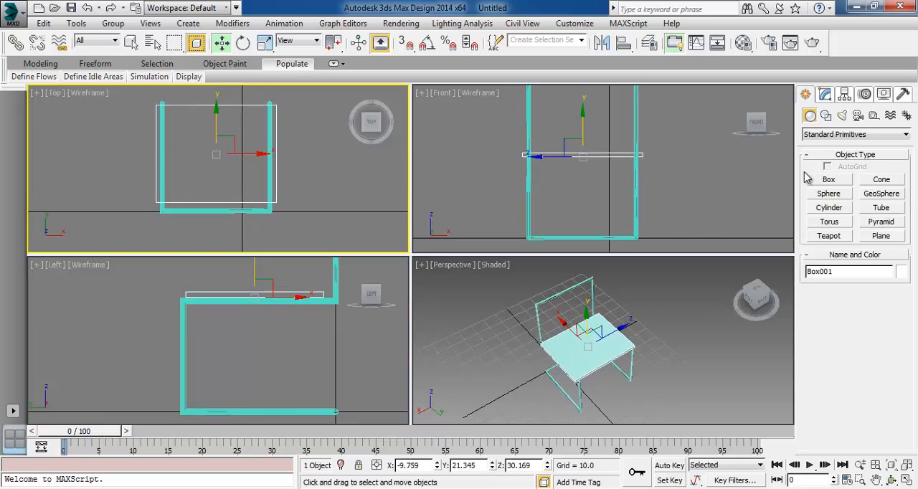
Set the seat box's length to 35, width to 45 and height to 1.5
left_click(825, 96)
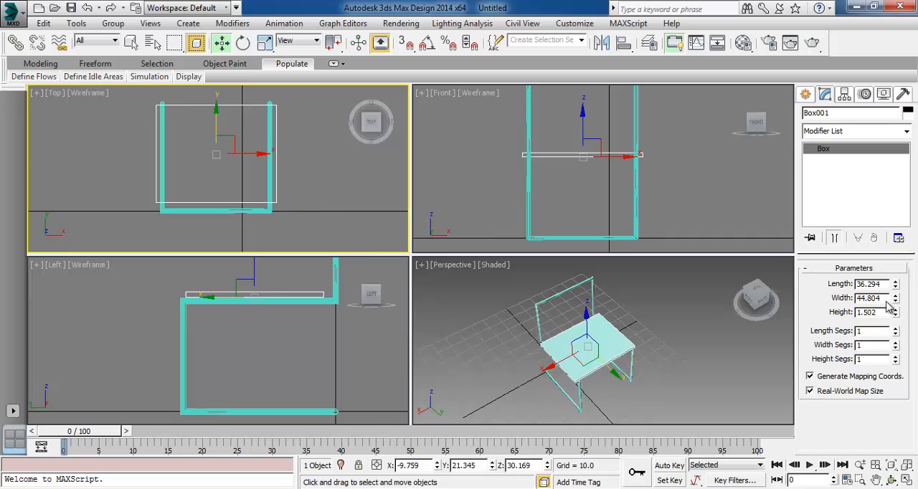
left_click_drag(881, 284, 813, 283)
type("35")
key("Tab")
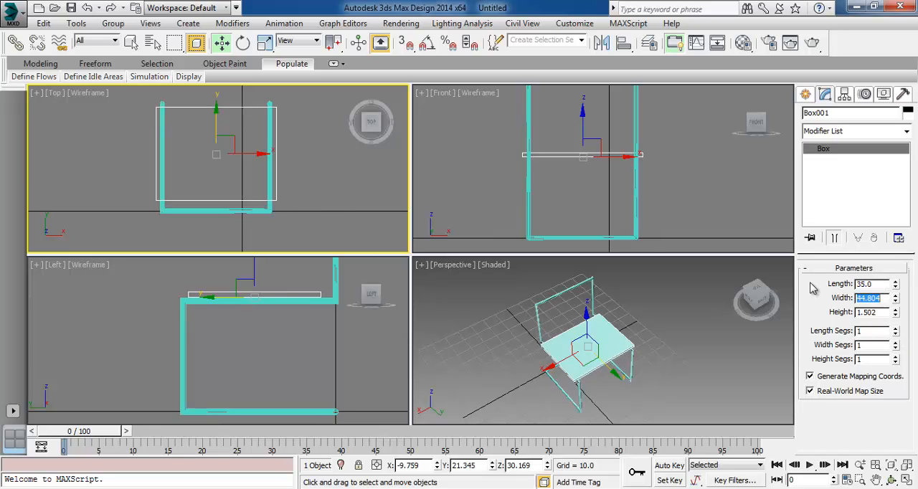
type("45")
key("Tab")
Set the seat box's width segments to 12, keeping one length segment, and deselect the box
left_click(896, 330)
left_click(896, 333)
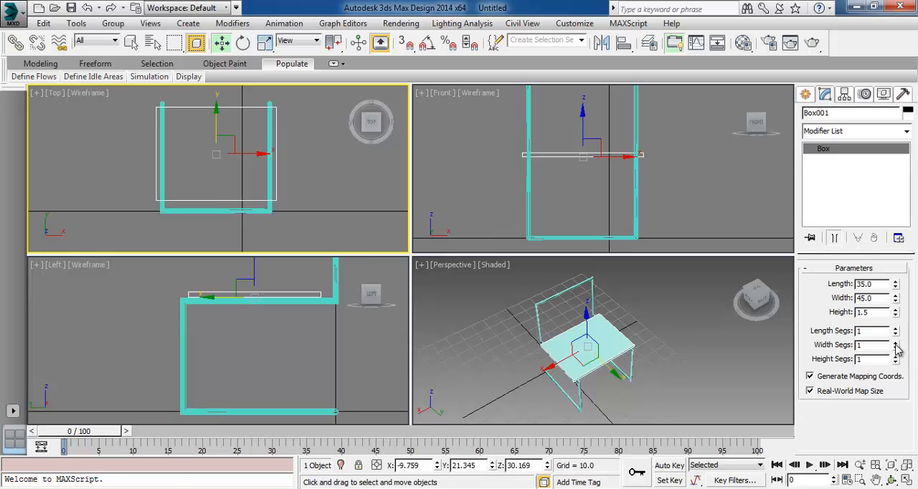
left_click_drag(896, 344, 895, 344)
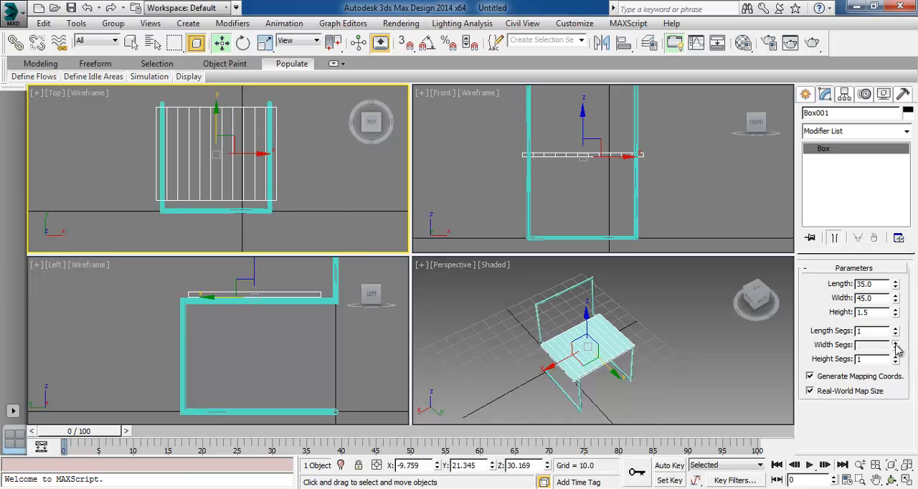
left_click(895, 344)
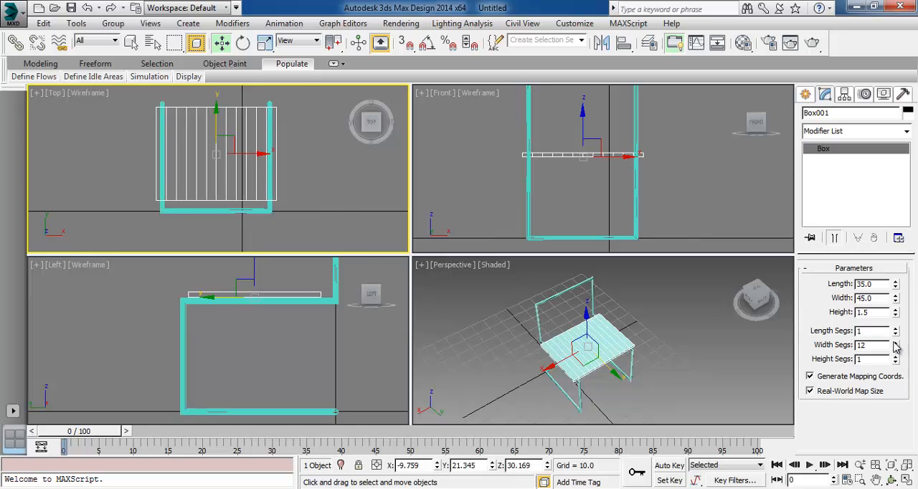
left_click(342, 176)
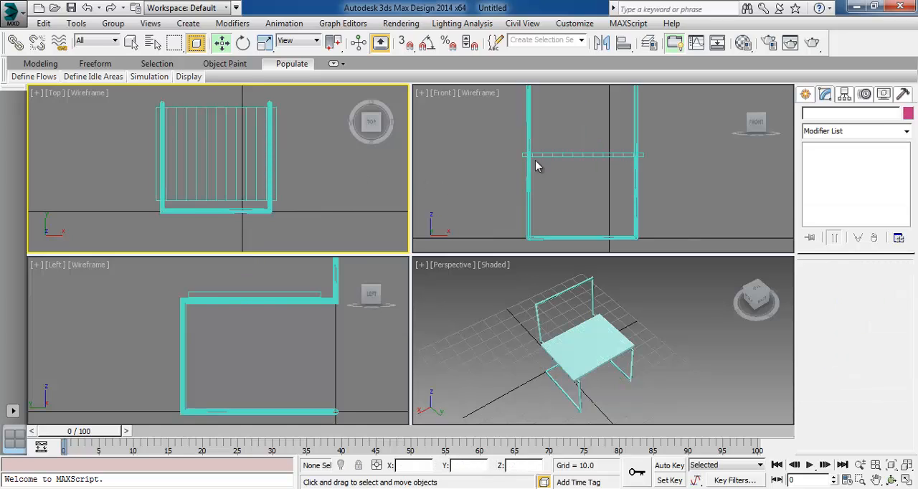
left_click(576, 157)
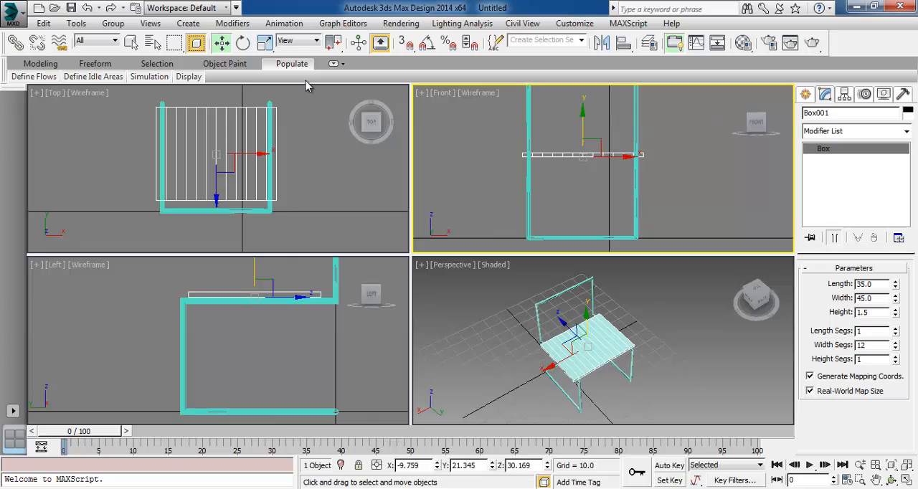
left_click(243, 45)
middle_click_drag(321, 191, 329, 190)
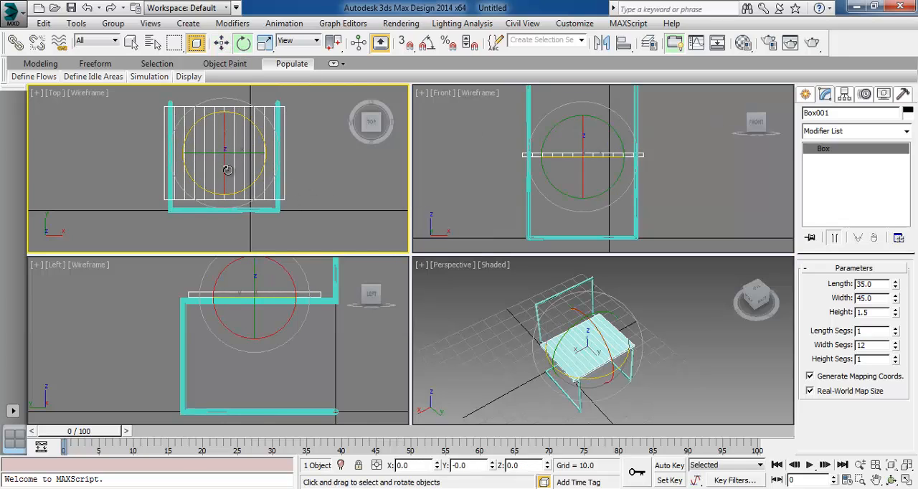
mouse_move(227, 170)
left_mouse_down("shift")
mouse_move(266, 46)
mouse_move(265, 85)
left_mouse_up("shift")
key("Escape")
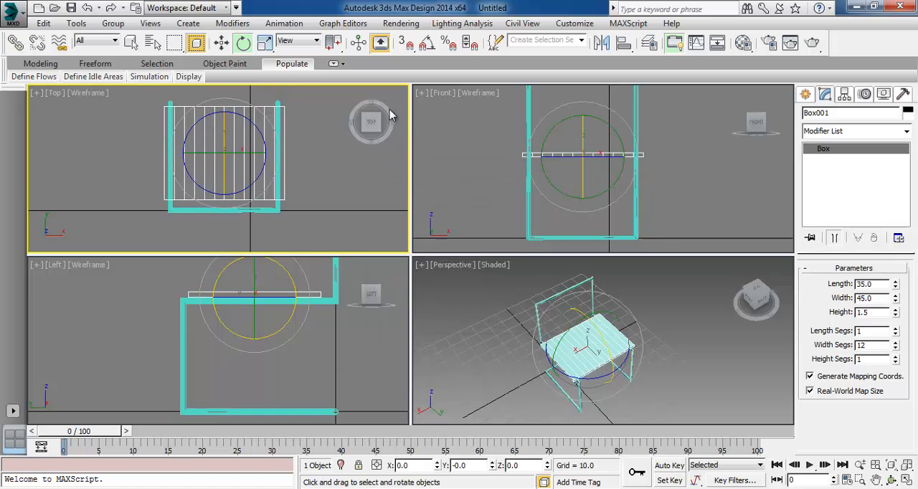
Enable angle snap and clone the seat box as one instance rotated -90 degrees about X
left_click(427, 44)
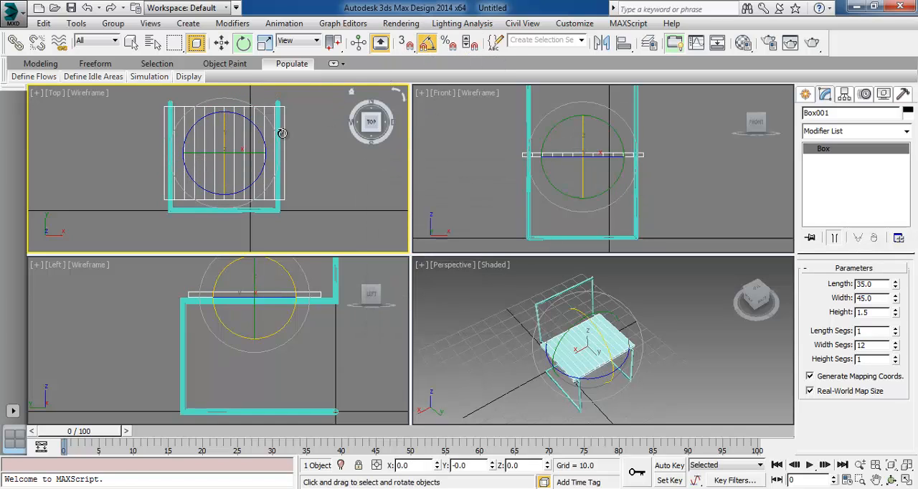
mouse_move(223, 181)
left_mouse_down("shift")
mouse_move(247, 119)
mouse_move(296, 129)
left_mouse_up("shift")
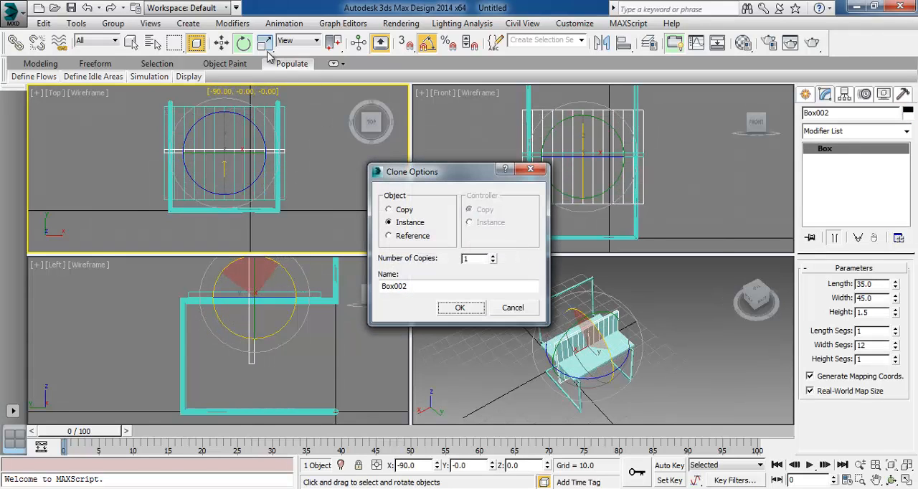
left_click(458, 313)
Move the upright instance against the chair's back frame in the Left view, and remove the instance
left_click(132, 42)
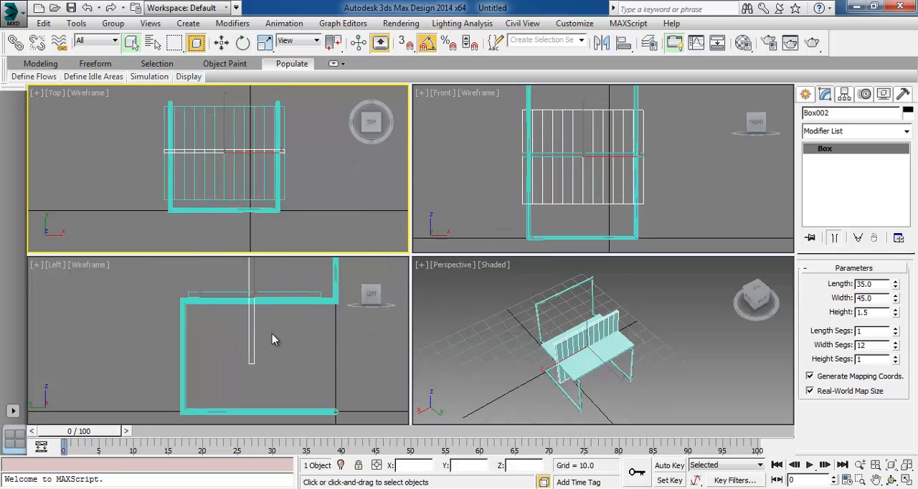
middle_click(272, 340)
middle_click_drag(277, 290, 253, 329)
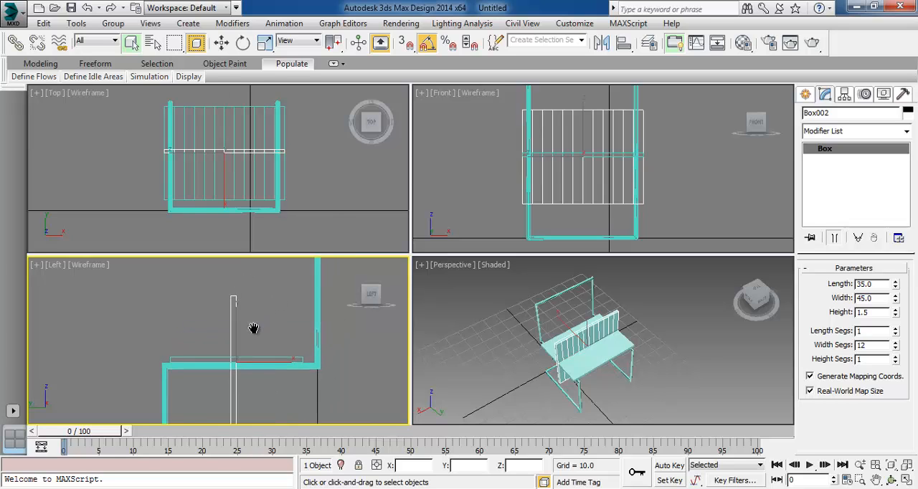
left_click(222, 42)
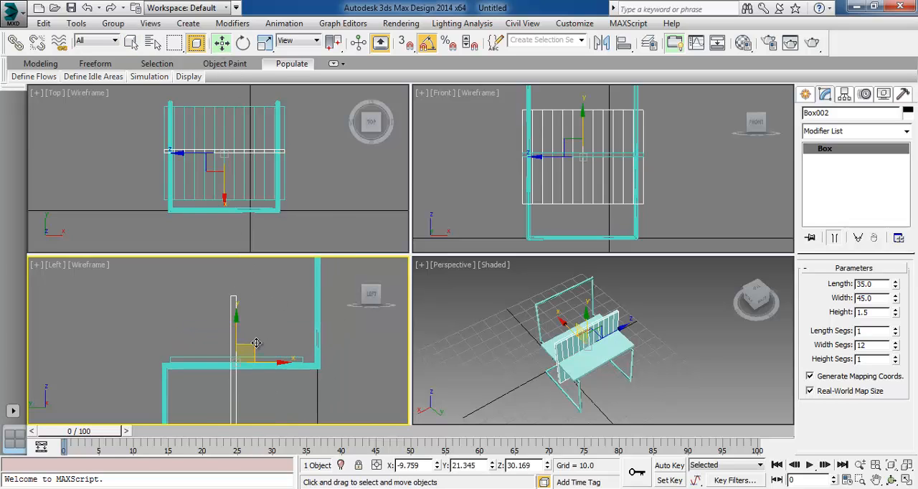
left_click_drag(256, 343, 320, 283)
middle_click_drag(277, 329, 240, 364)
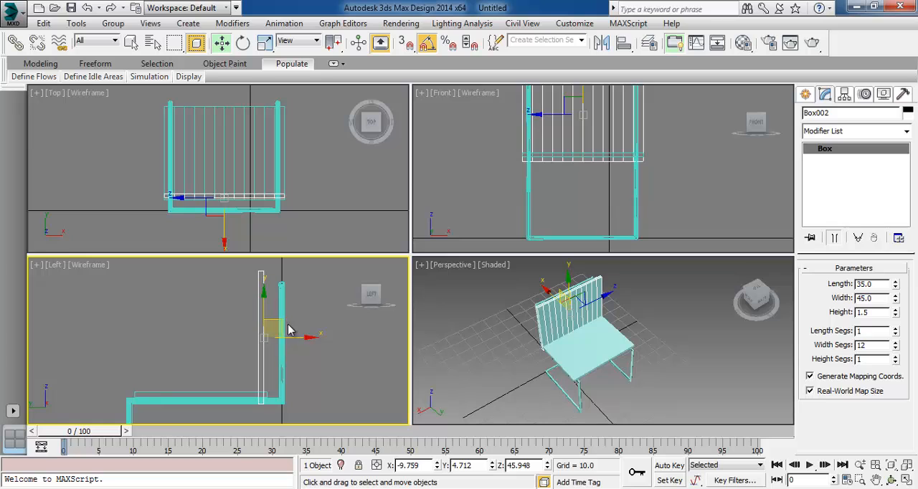
left_click_drag(289, 330, 294, 312)
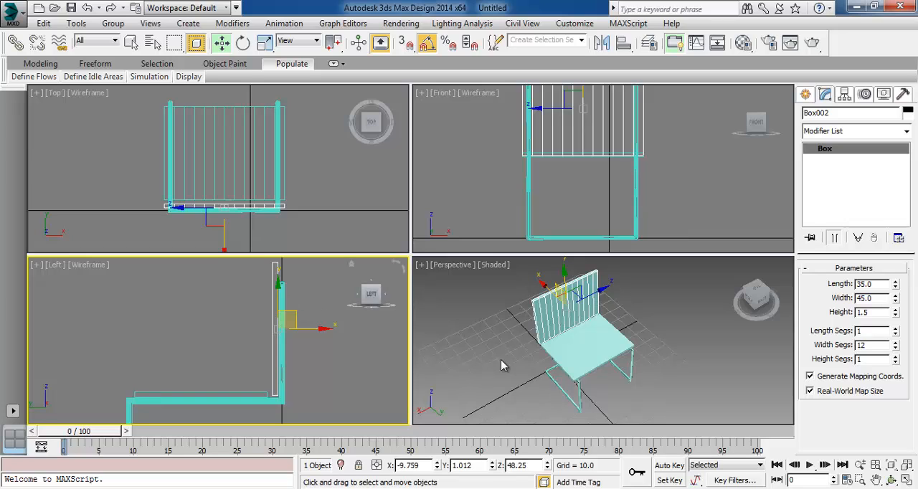
left_click(500, 359)
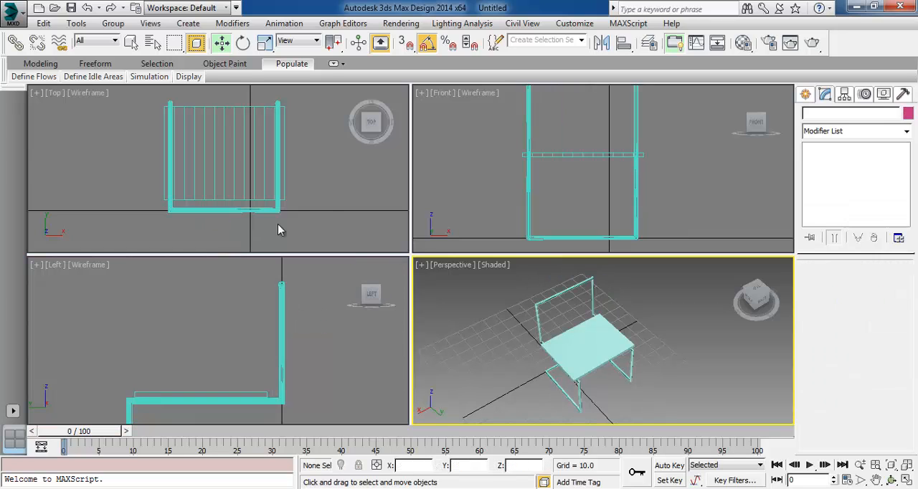
Clone the seat box as an independent copy rotated -90 degrees about X for the backrest
left_click(225, 151)
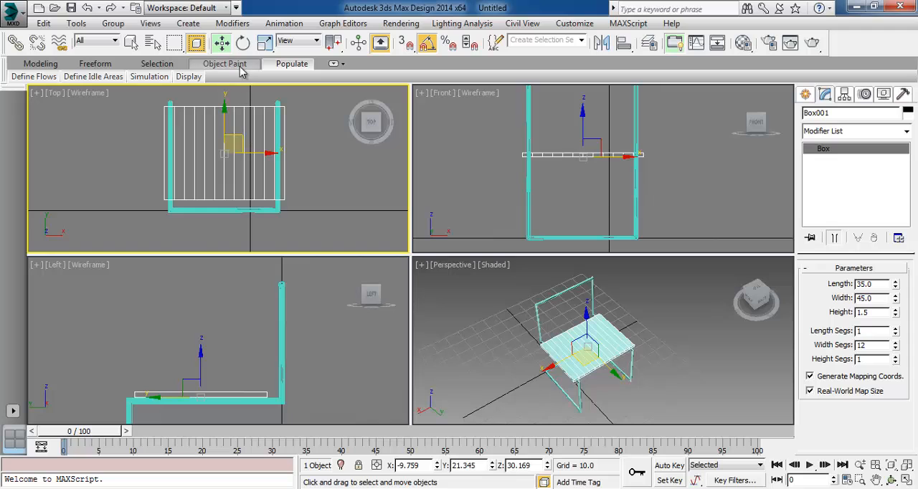
left_click(243, 42)
mouse_move(221, 188)
left_mouse_down("shift")
mouse_move(242, 115)
mouse_move(242, 130)
left_mouse_up("shift")
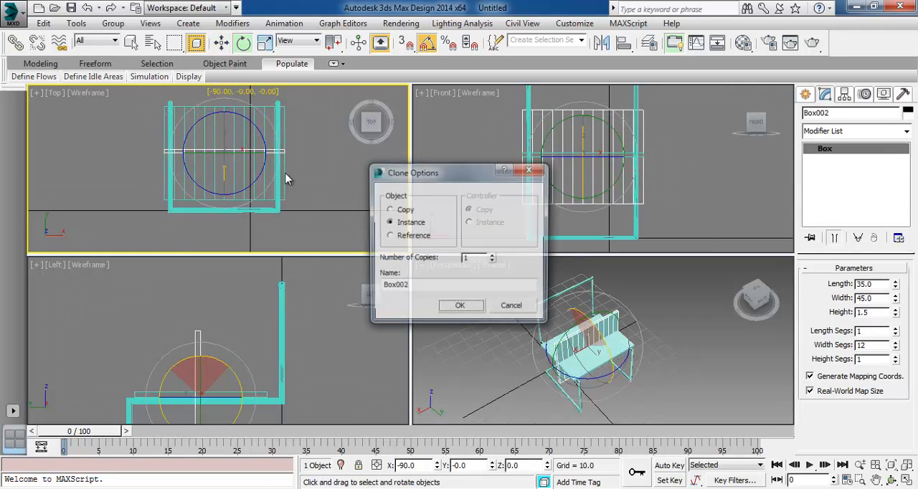
left_click(405, 210)
left_click(460, 304)
Raise the upright copy to backrest height in the Front view, to Z about 50.5
middle_click_drag(478, 188, 449, 198)
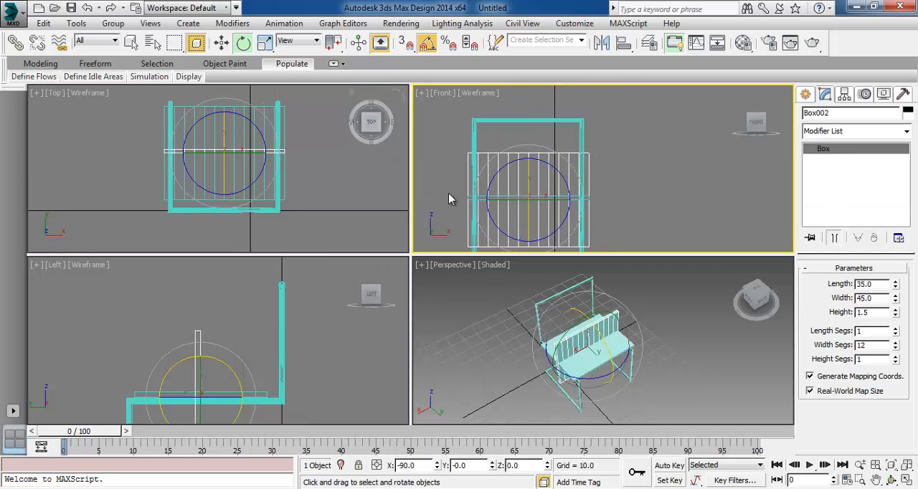
left_click(222, 42)
left_click_drag(537, 172, 537, 116)
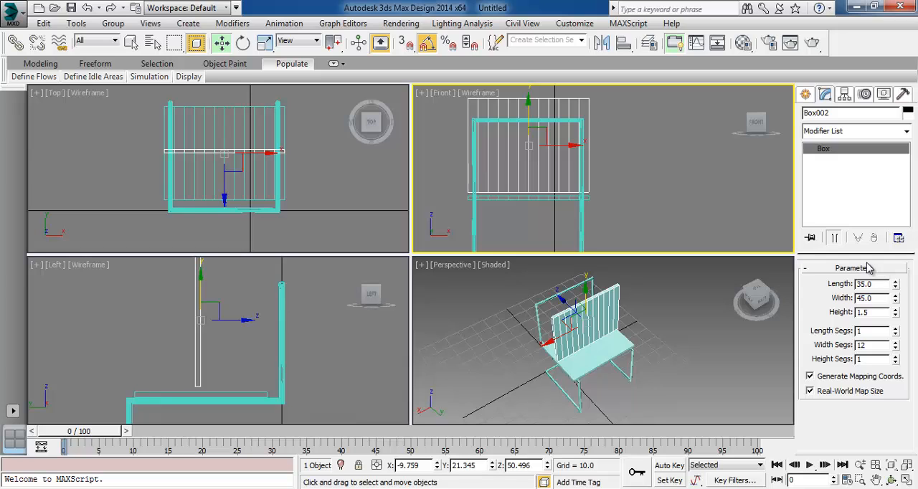
Lower the backrest box slightly to Z about 49.2 and set its length to 30
left_click_drag(896, 300, 648, 252)
key("ctrl+z")
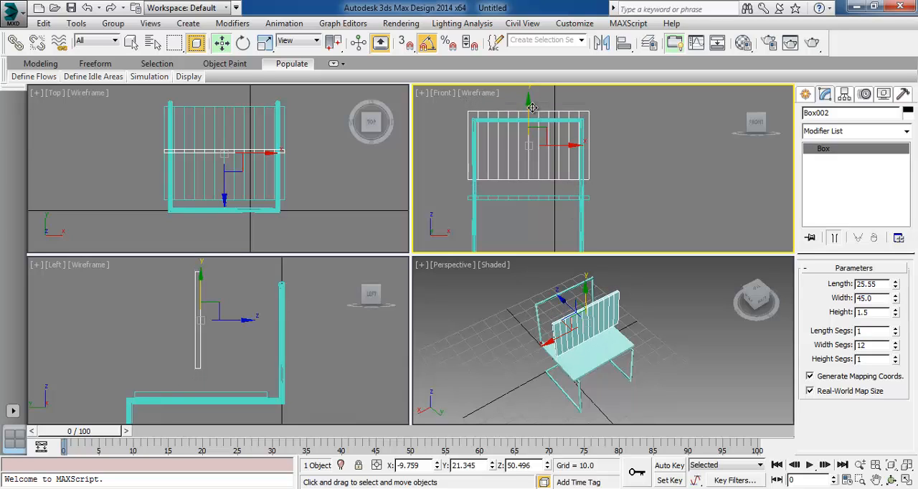
mouse_move(532, 107)
left_mouse_down()
mouse_move(528, 122)
mouse_move(530, 113)
left_mouse_up()
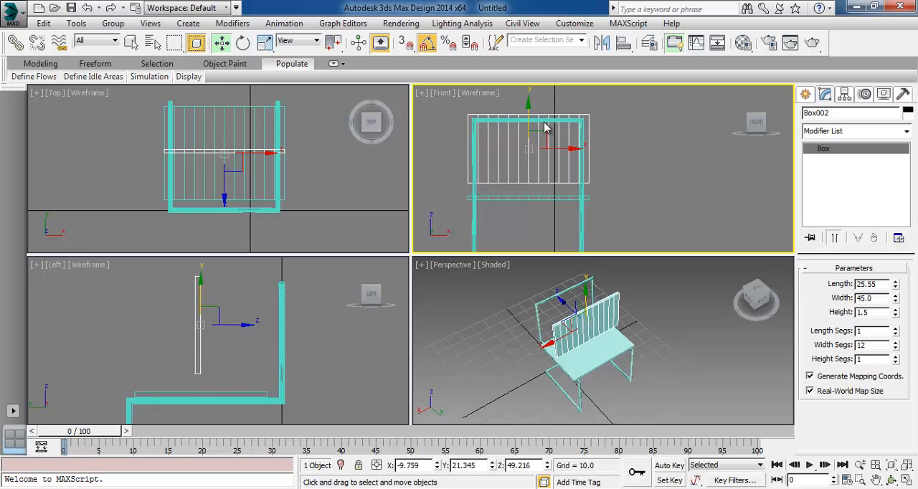
double_click(890, 284)
type("30")
key("Return")
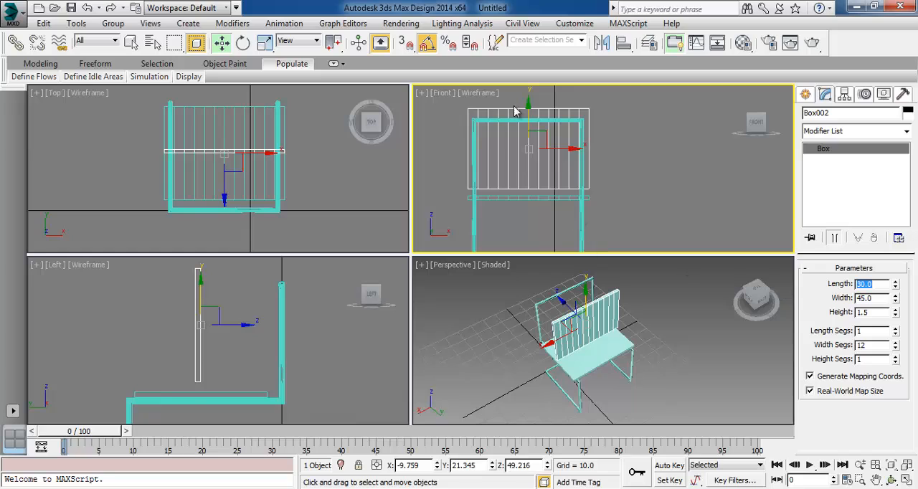
Lower the backrest box to Z about 47.4 and move it back against the chair's rear frame, to Y about 1.1
left_click_drag(525, 110, 528, 116)
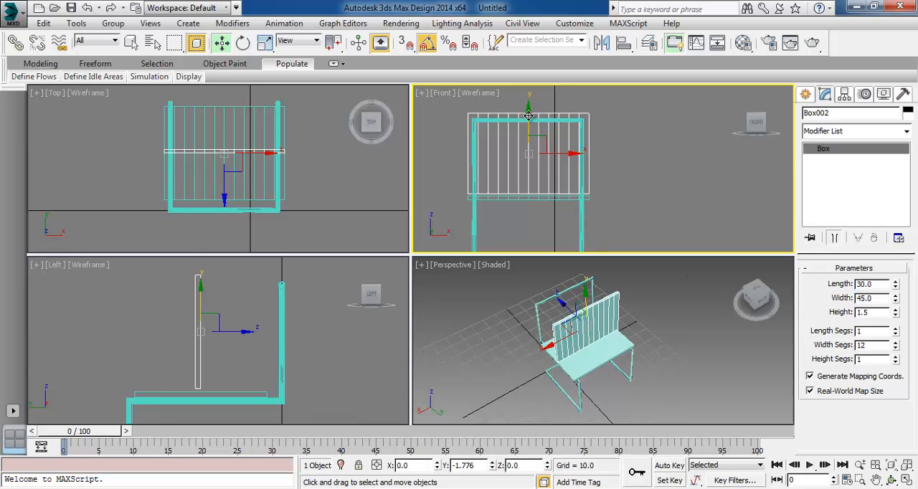
middle_click_drag(364, 366, 341, 363)
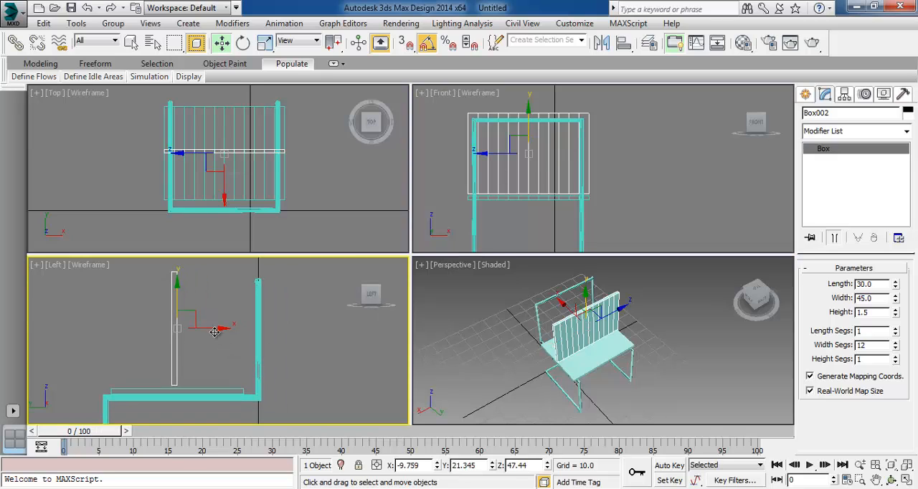
left_click_drag(218, 331, 291, 336)
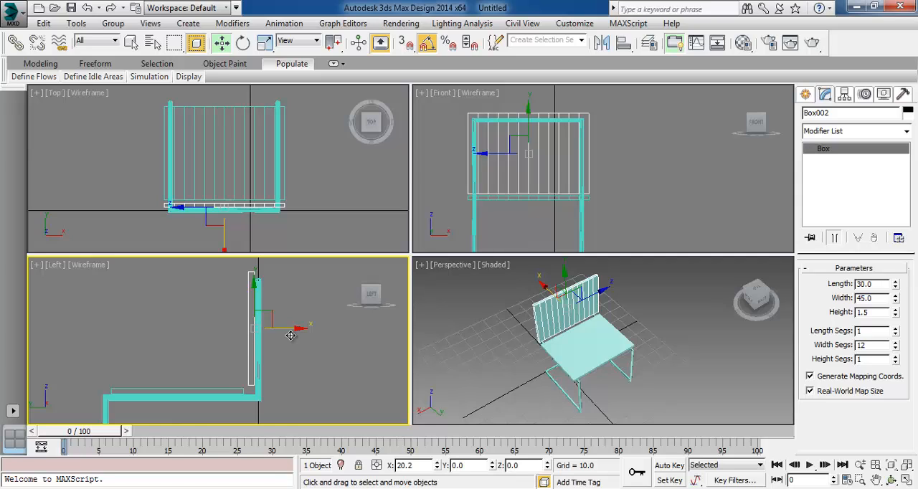
left_click(311, 378)
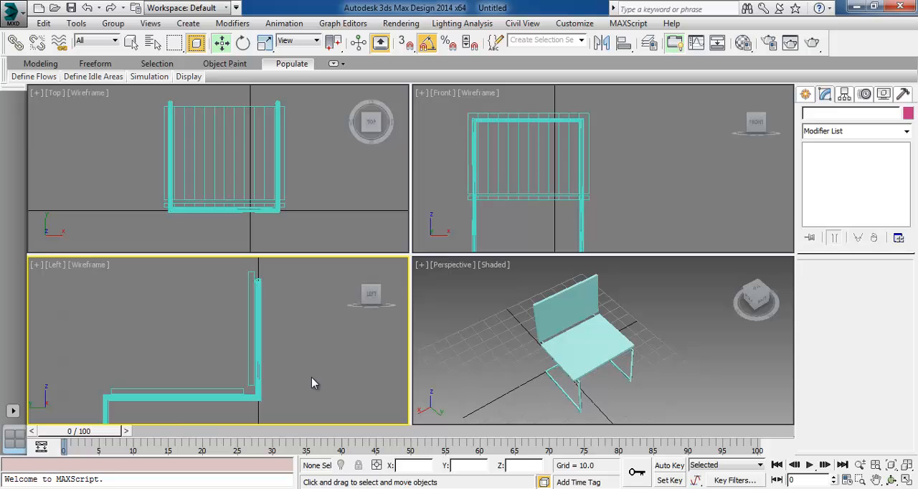
Add a Bend modifier to the seat box
left_click(584, 349)
left_click(850, 132)
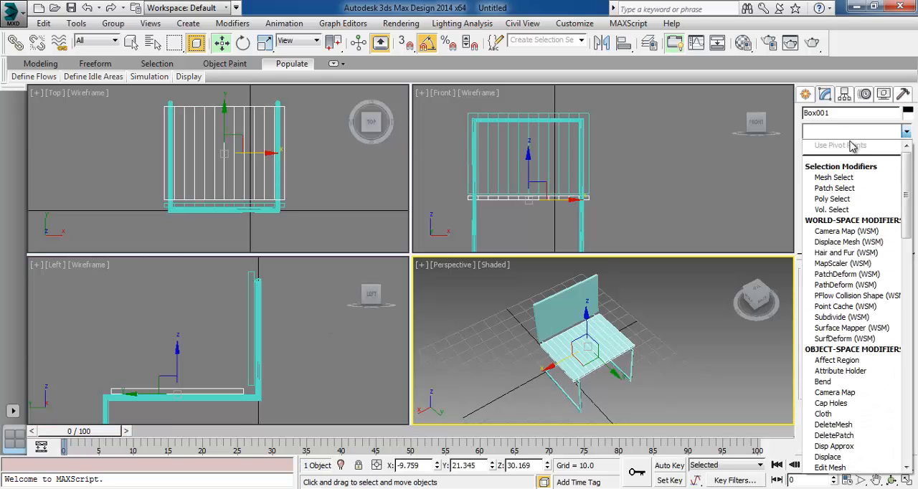
left_click_drag(906, 188, 906, 251)
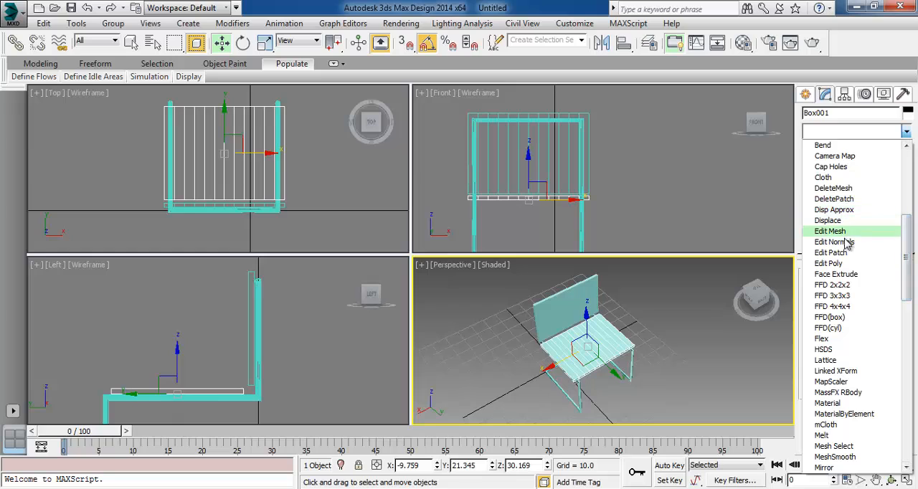
left_click(844, 146)
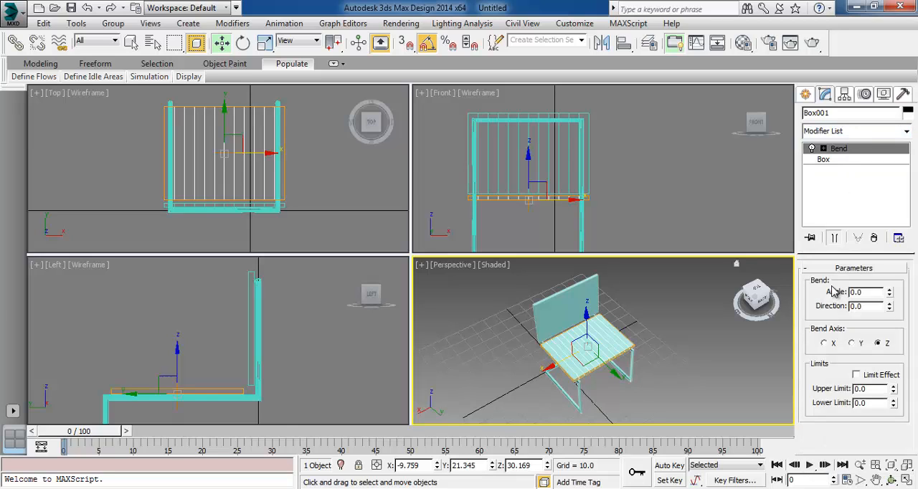
Try the seat's bend on different axes, then set the bend axis to X and the angle to -20
left_click(890, 290)
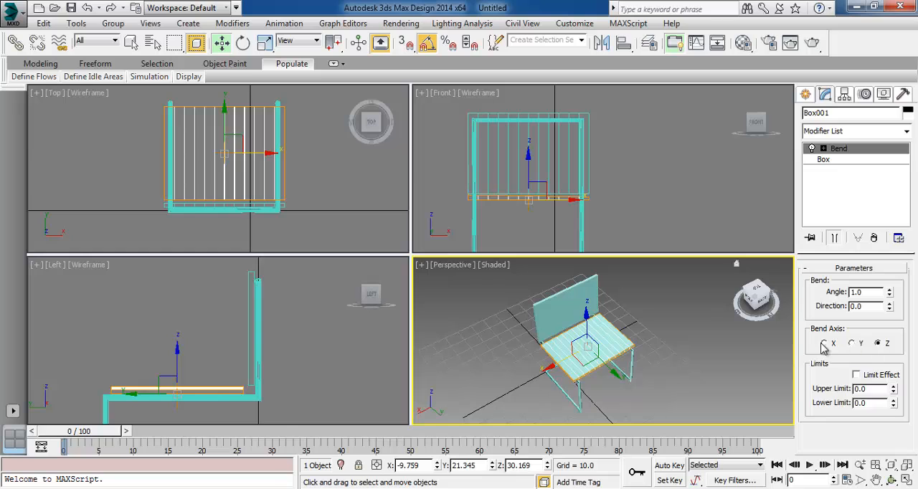
left_click_drag(890, 294, 893, 283)
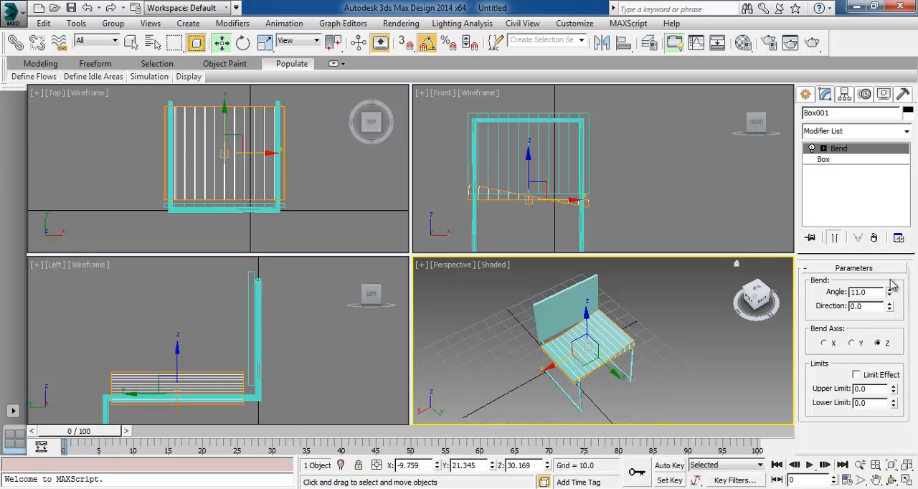
left_click(853, 343)
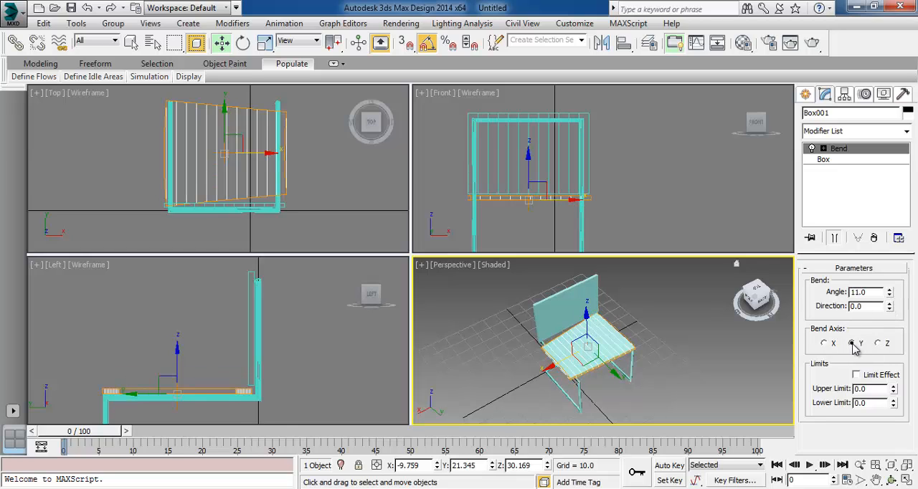
left_click(832, 344)
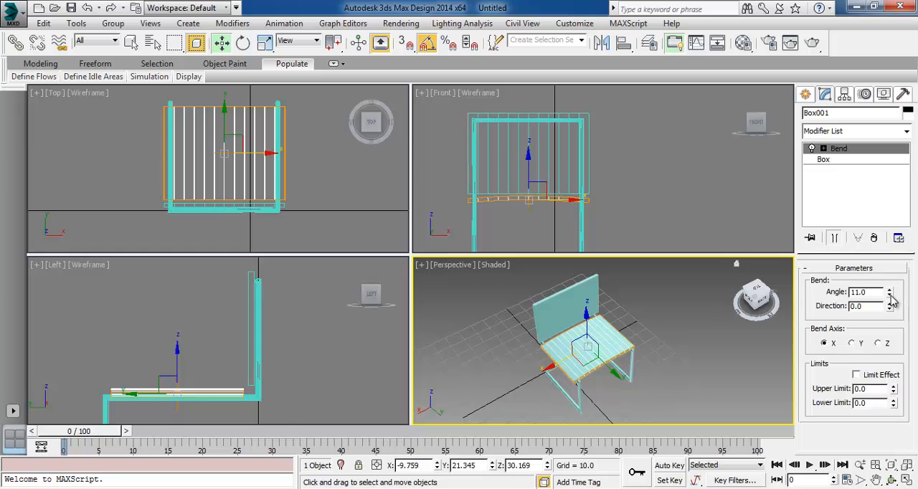
left_click_drag(890, 292, 891, 341)
left_click_drag(876, 292, 815, 296)
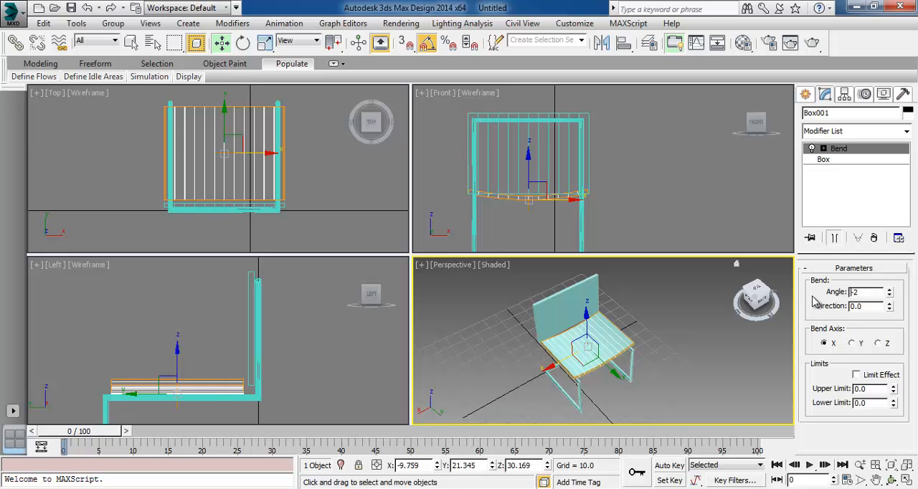
key("Return")
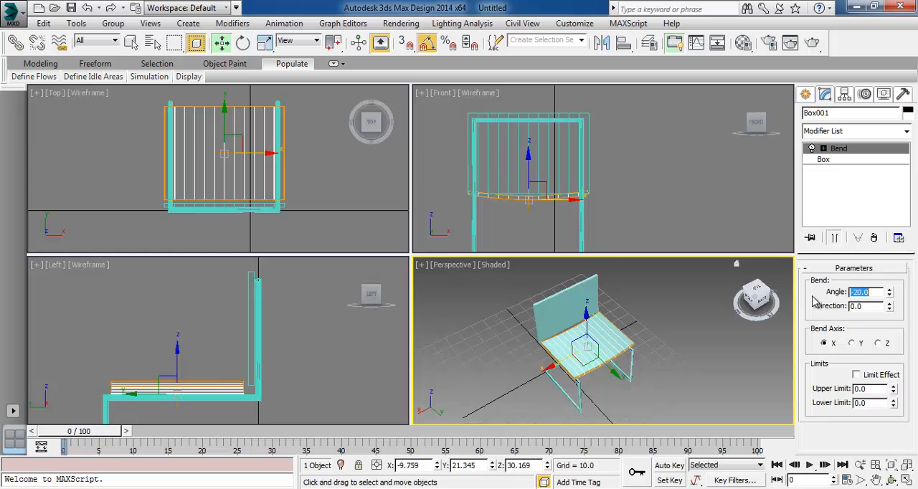
Lower the bent seat onto the frame in the Front view, to Z about 28.3
middle_click_drag(314, 351, 317, 344)
middle_click_drag(508, 187, 509, 166)
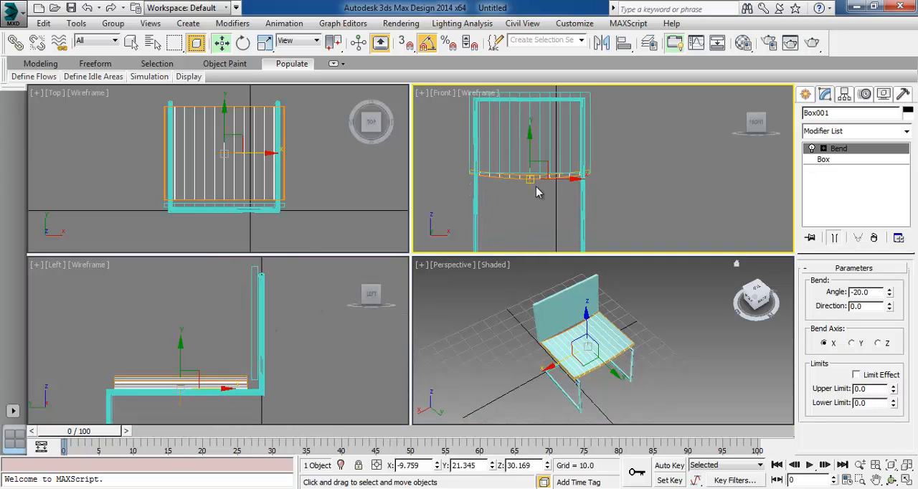
scroll(536, 186, "up", 2)
left_click(644, 400)
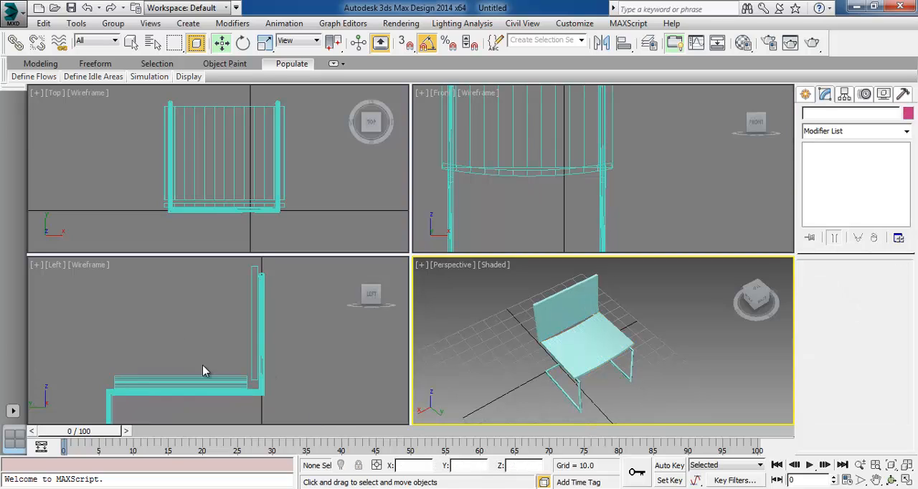
middle_click_drag(203, 371, 322, 309)
left_click(276, 328)
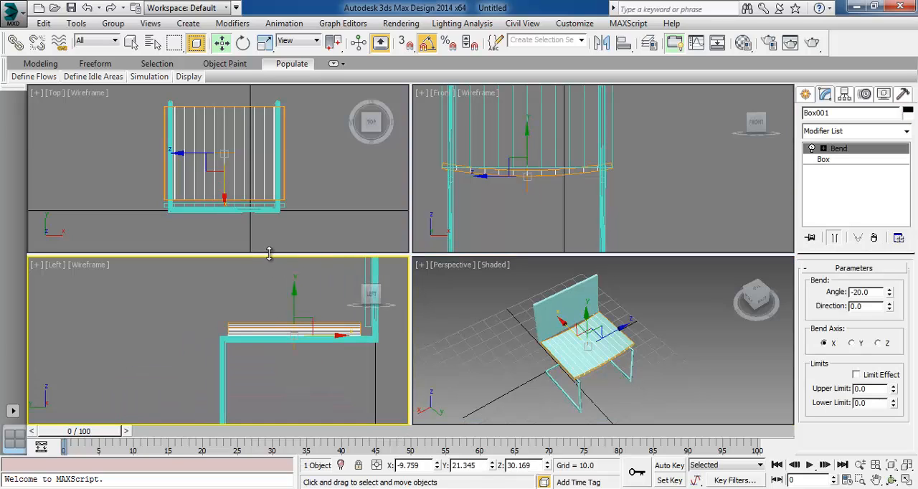
middle_click_drag(267, 248, 248, 260)
left_click(292, 299)
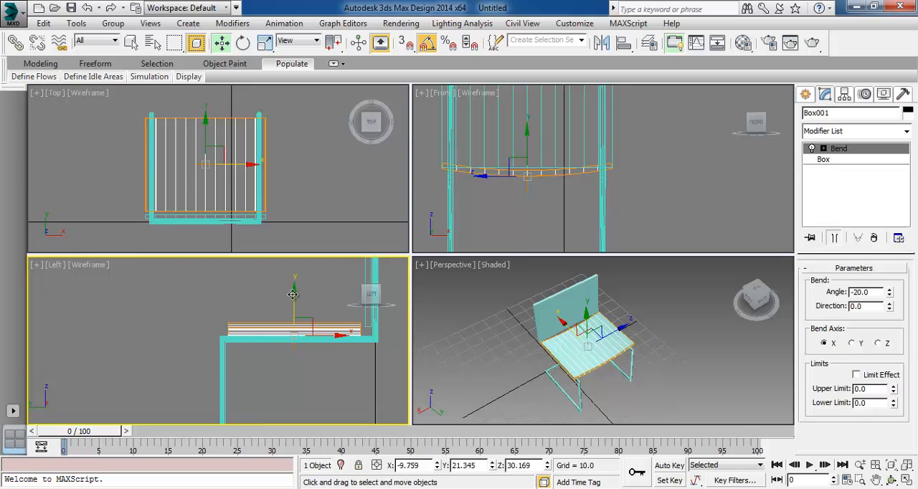
middle_click_drag(508, 228, 519, 223)
scroll(516, 182, "up", 6)
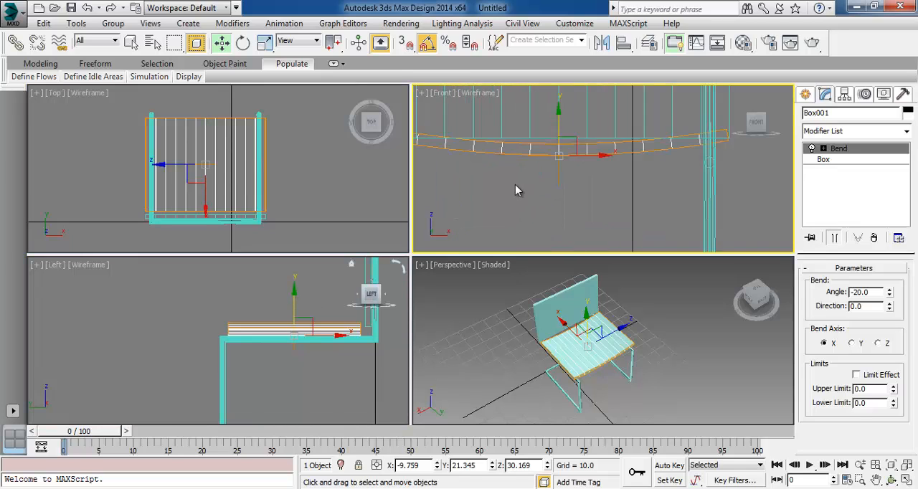
middle_click_drag(516, 182, 629, 179)
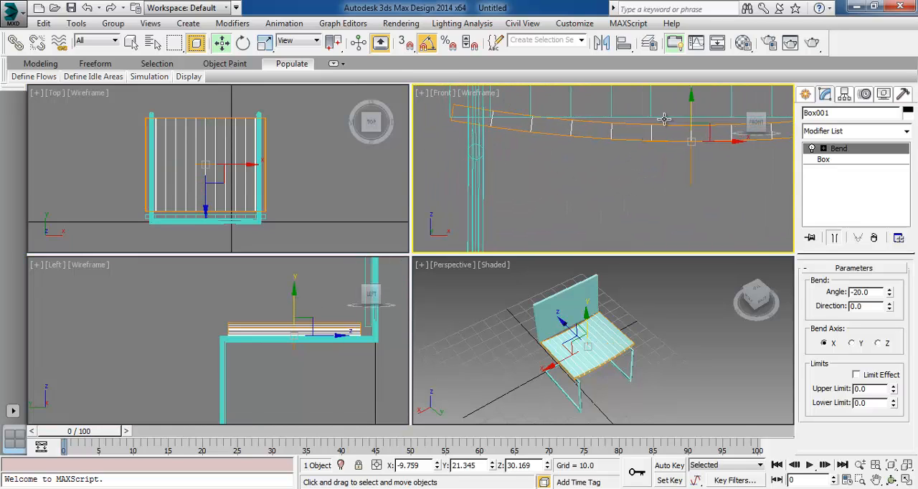
left_click_drag(692, 97, 691, 117)
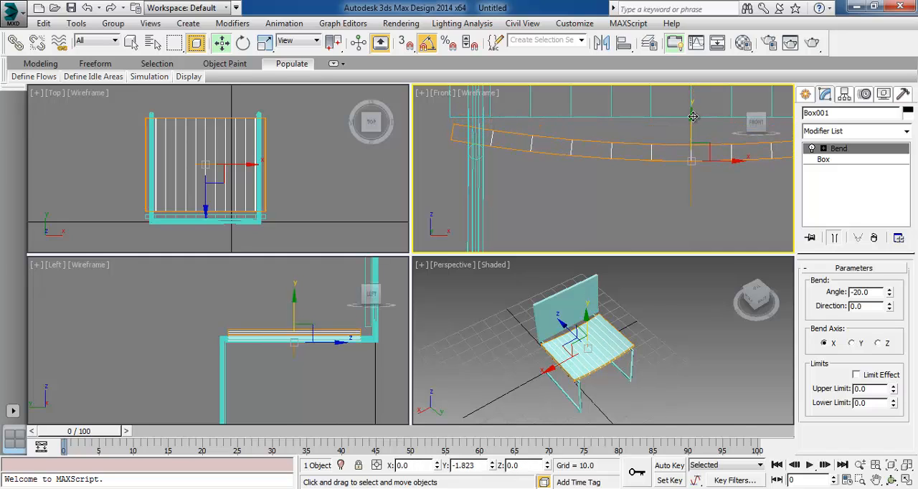
middle_click_drag(715, 190, 514, 182)
scroll(541, 219, "down", 5)
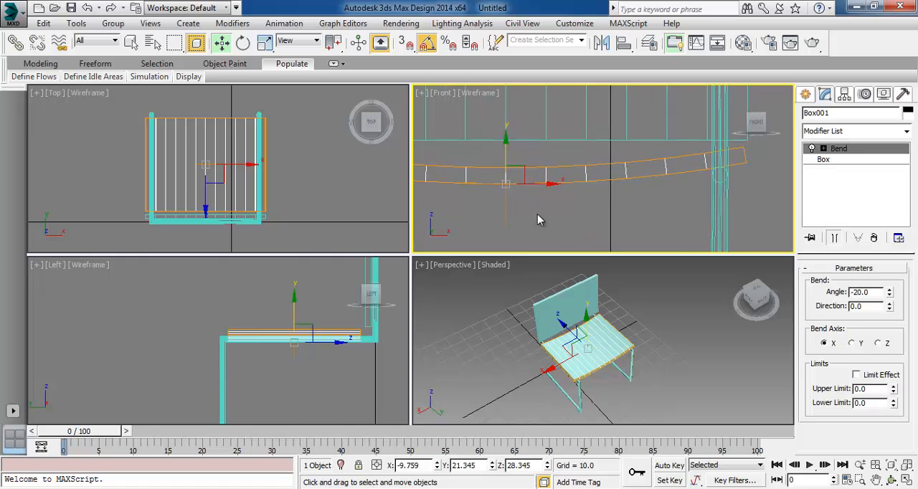
Add a Bend modifier to the backrest box with bend axis X and angle -20
left_click(540, 137)
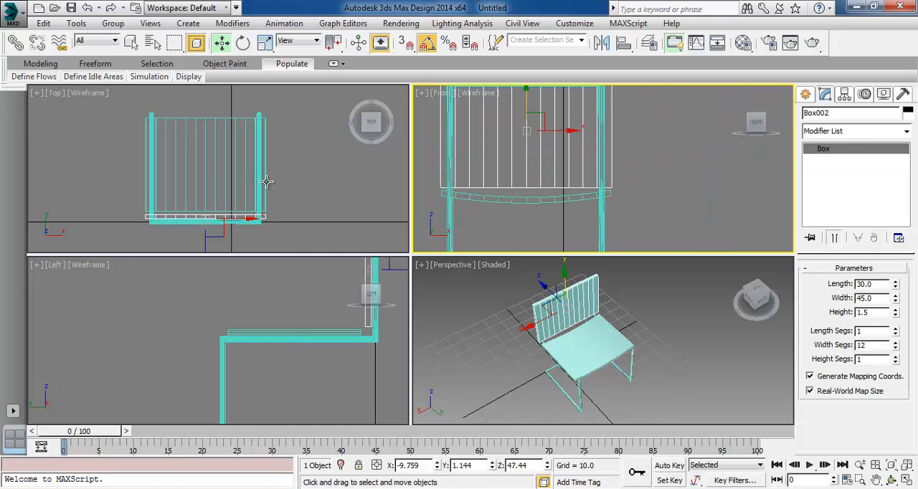
right_click(328, 201)
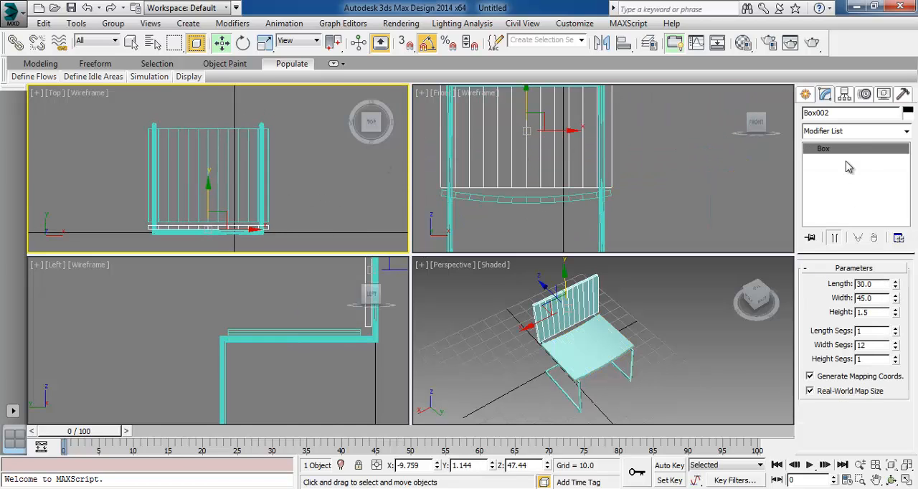
left_click(839, 132)
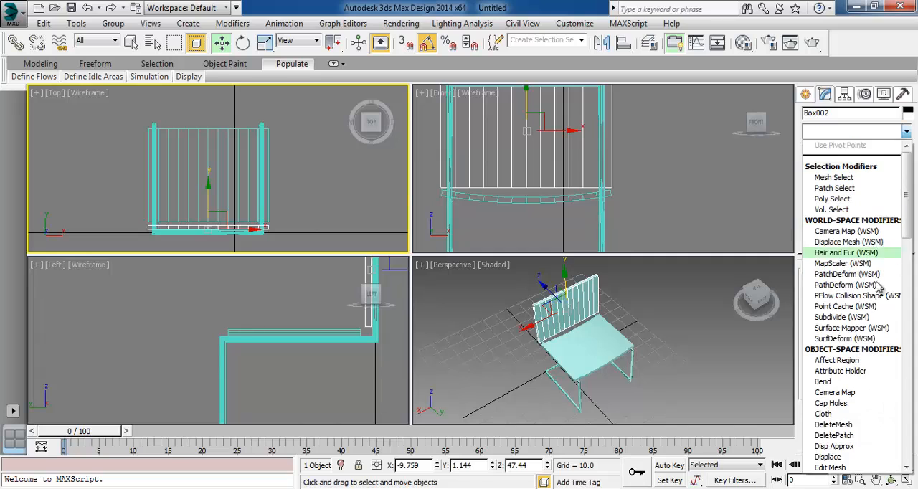
left_click(839, 389)
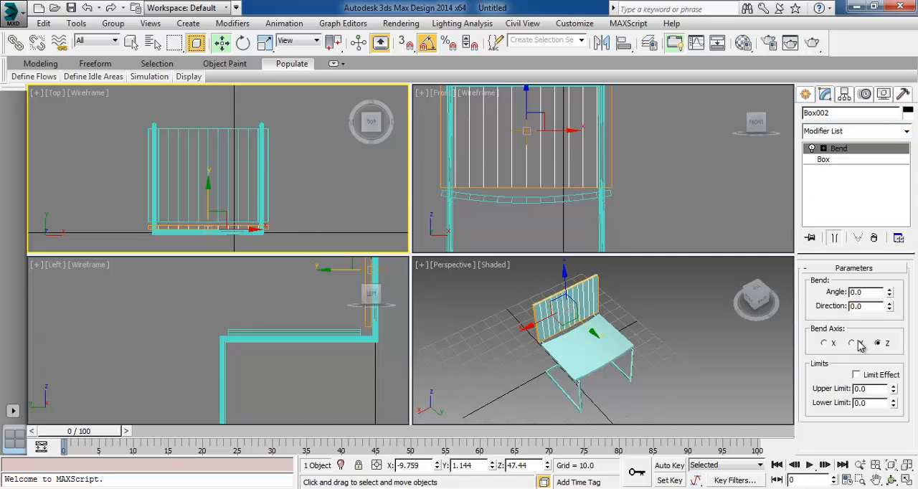
left_click(825, 343)
left_click_drag(889, 292, 863, 292)
type("0")
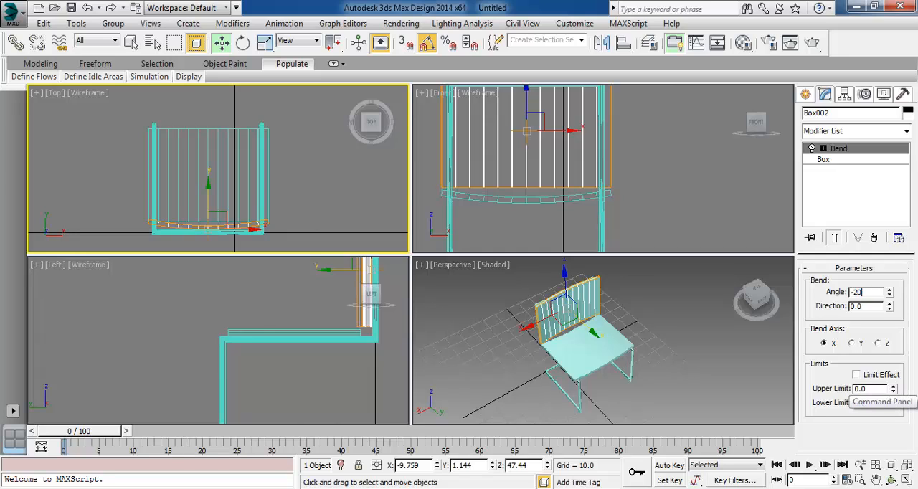
key("Return")
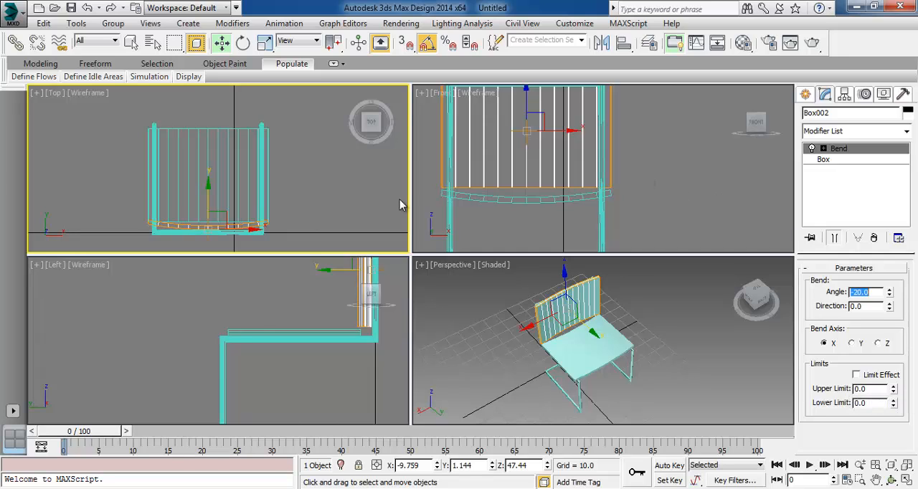
middle_click_drag(321, 204, 332, 194)
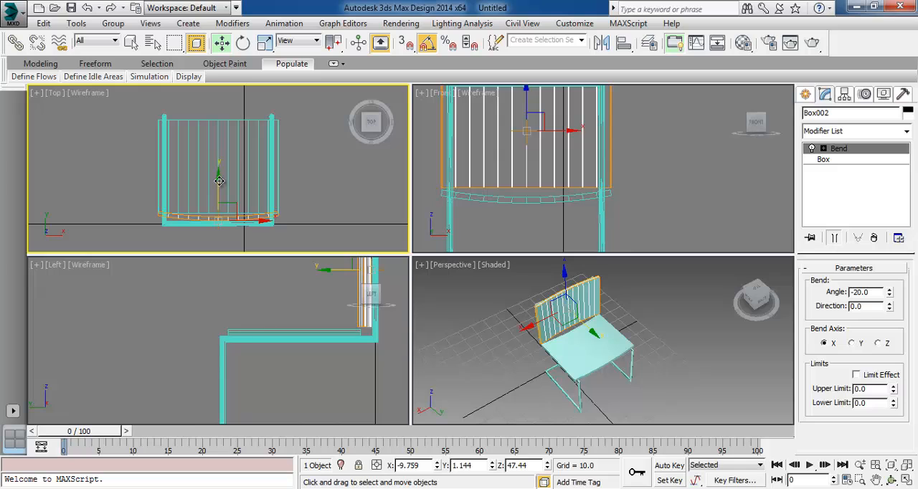
left_click(233, 224)
scroll(228, 215, "up", 5)
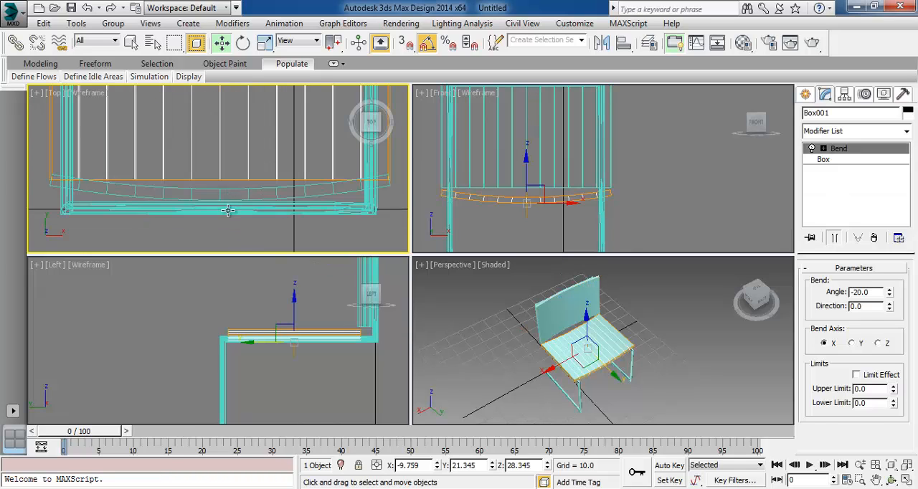
left_click(228, 211)
middle_click_drag(277, 156, 280, 205)
left_click_drag(222, 116, 220, 132)
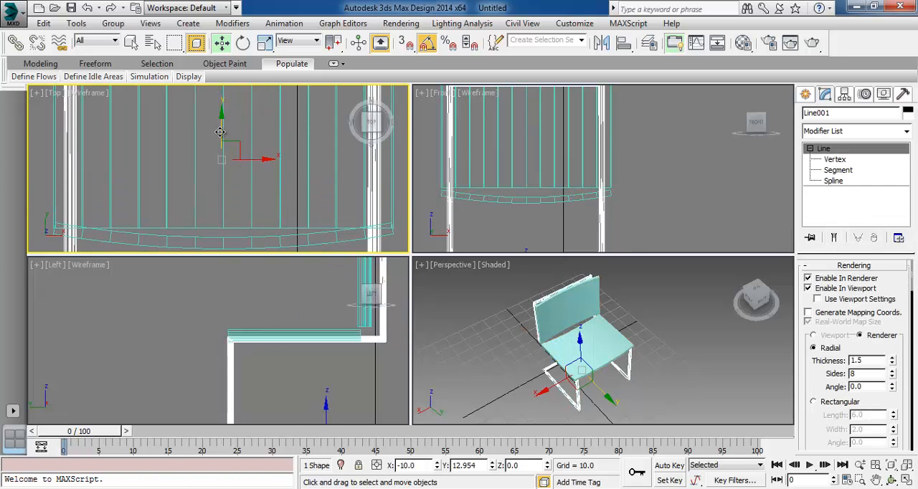
key("ctrl+z")
Move the bent backrest back against the rear frame in the Top view and clear the selection
left_click(306, 244)
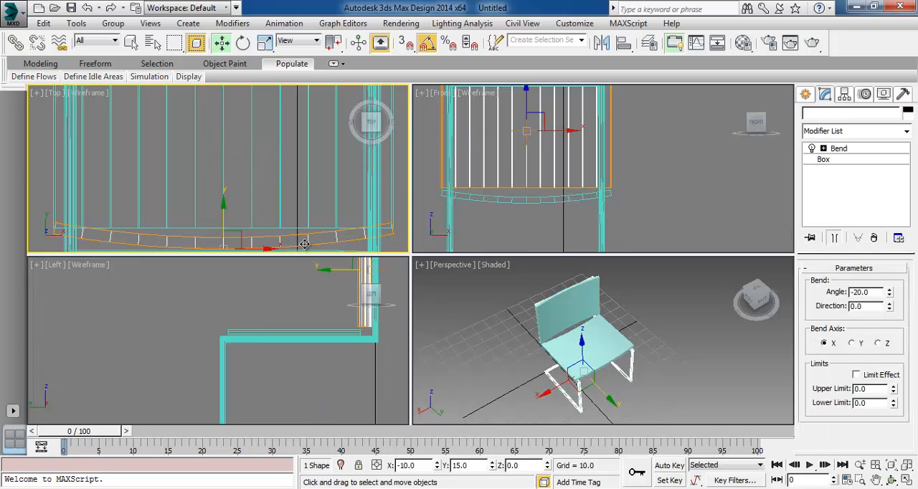
middle_click_drag(304, 189, 303, 116)
left_click_drag(225, 137, 223, 150)
left_click(644, 381)
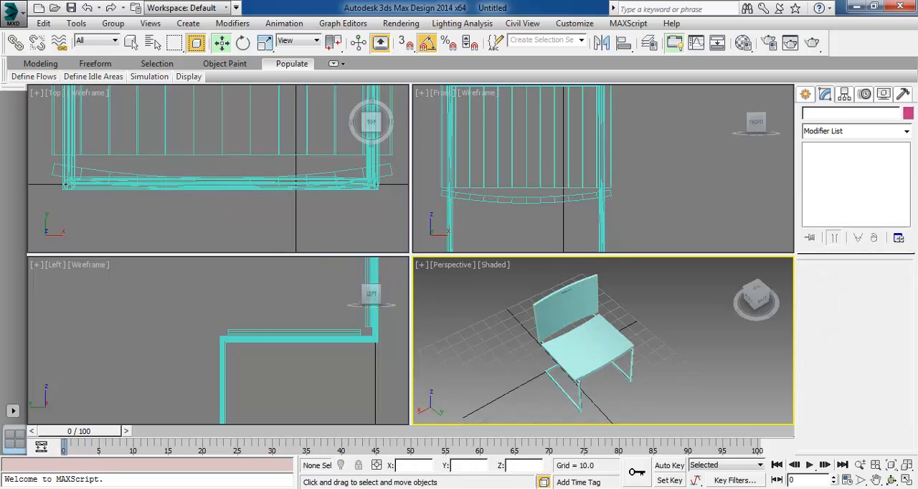
Select the chair's frame line and raise its radial rendering sides to 10
left_click(893, 480)
left_click_drag(597, 353, 754, 318)
left_click_drag(615, 369, 608, 344)
left_click(221, 42)
scroll(631, 344, "up", 6)
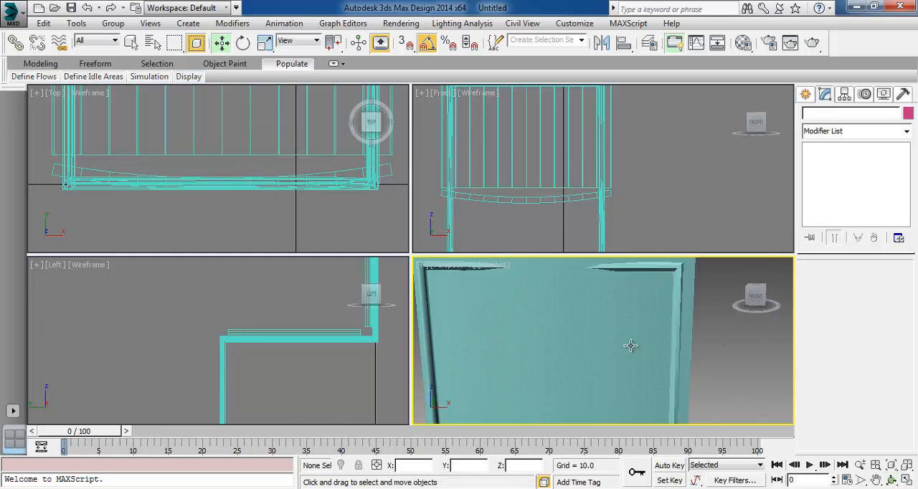
scroll(635, 363, "down", 3)
left_click(711, 365)
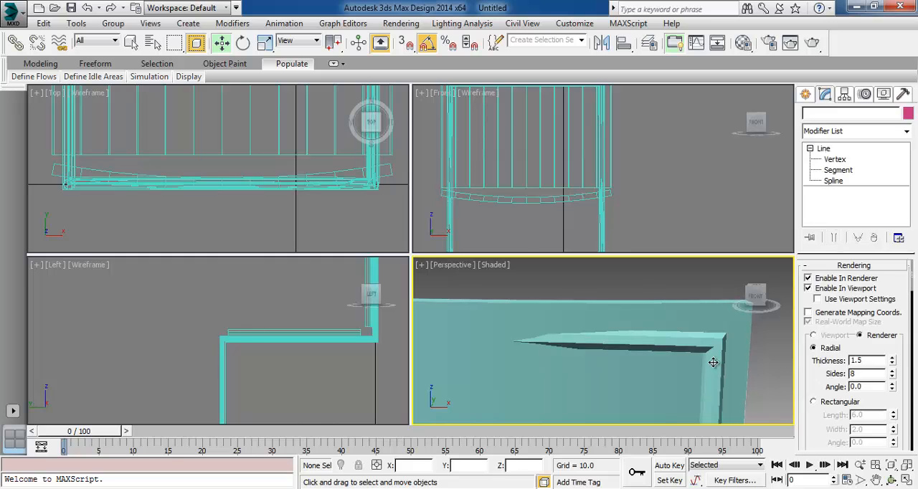
left_click(893, 371)
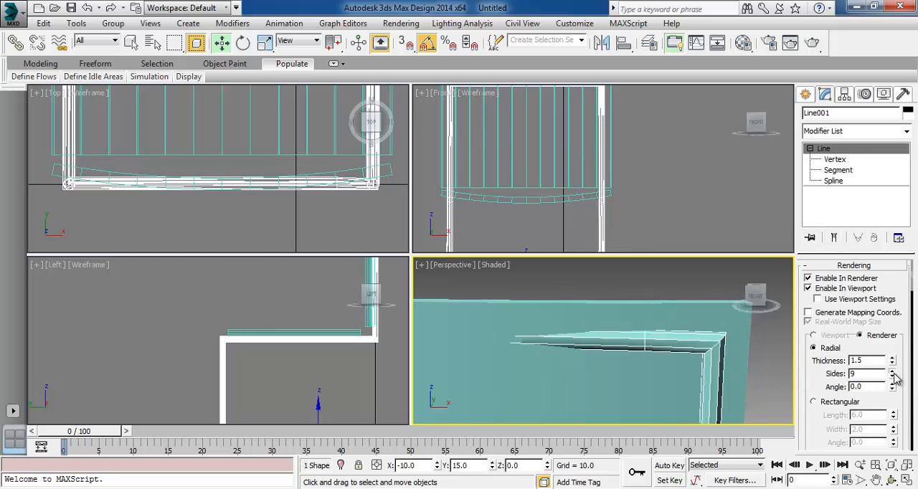
left_click(892, 371)
Move the frame vertex beside the backrest's upper corner inward along X to about -25.1
middle_click_drag(666, 372, 614, 370, "alt")
scroll(513, 352, "up", 5)
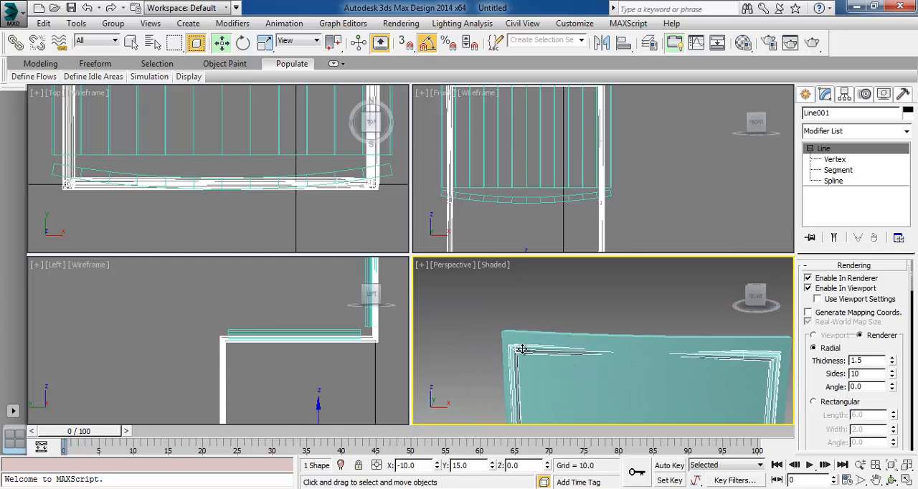
scroll(501, 357, "down", 3)
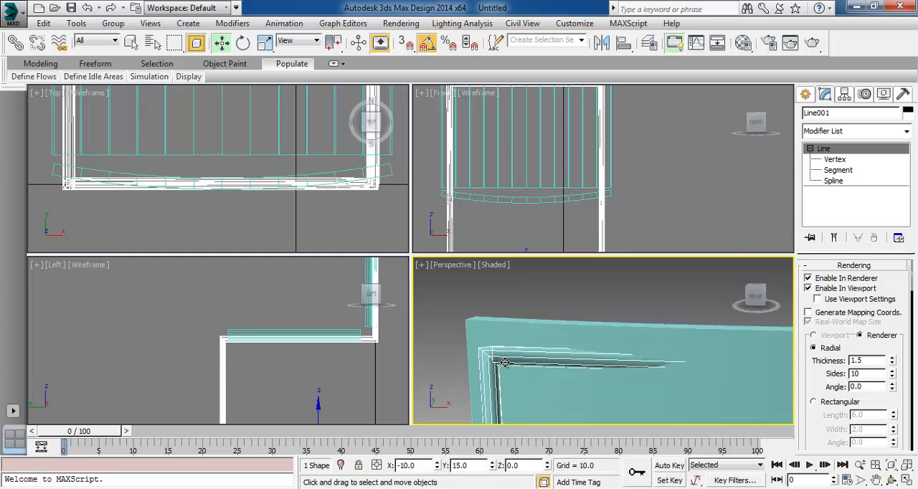
left_click(817, 160)
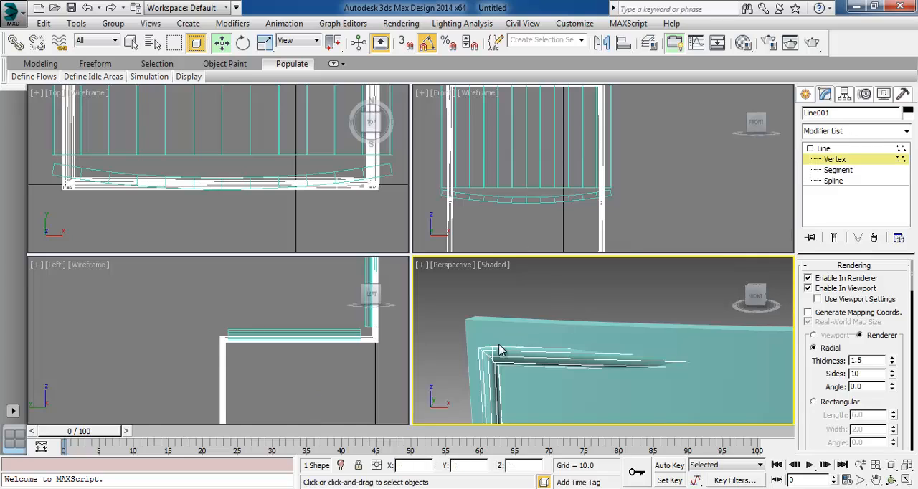
middle_click_drag(566, 362, 542, 378, "alt")
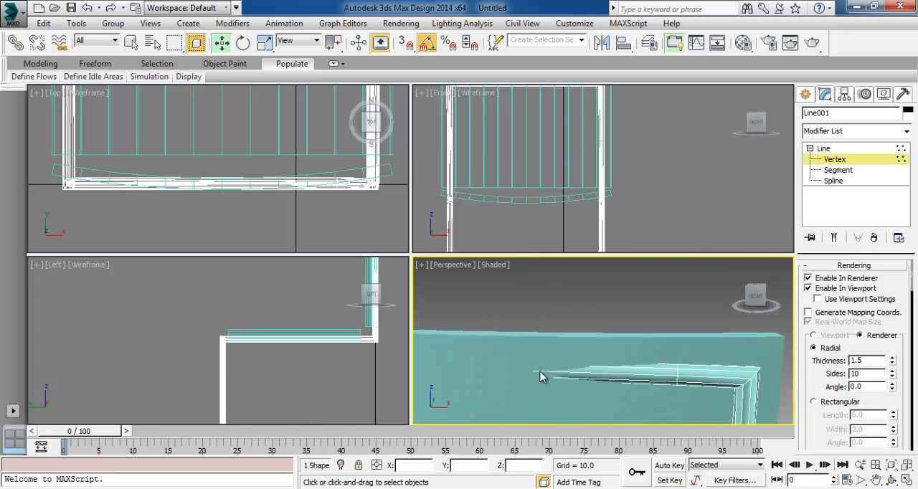
left_click(686, 385)
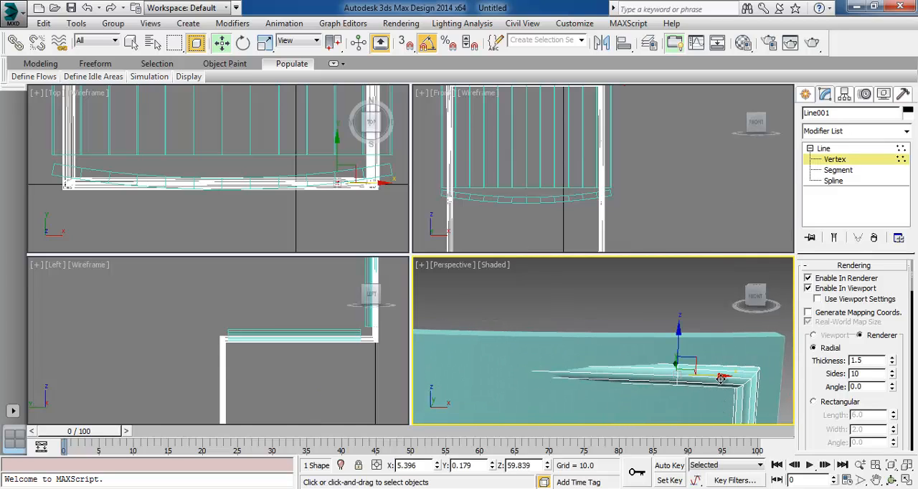
middle_click_drag(652, 390, 743, 382, "alt")
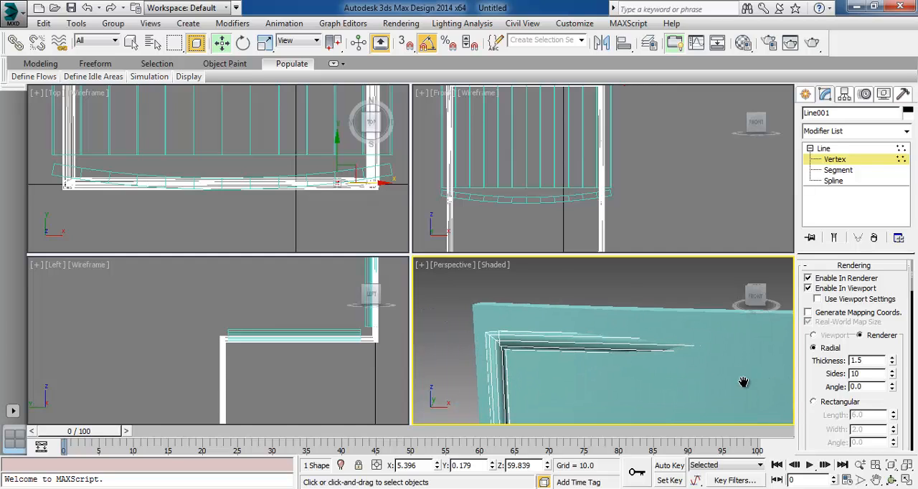
left_click(500, 336)
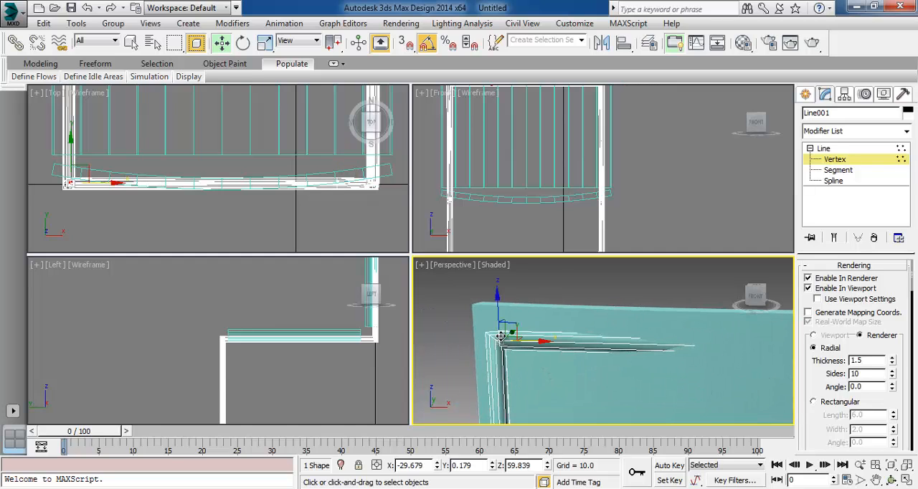
left_click_drag(530, 343, 587, 338)
Leave vertex editing and move the backrest forward, clear of the rear frame bar, to Y 5.5 in the Top view
right_click(298, 230)
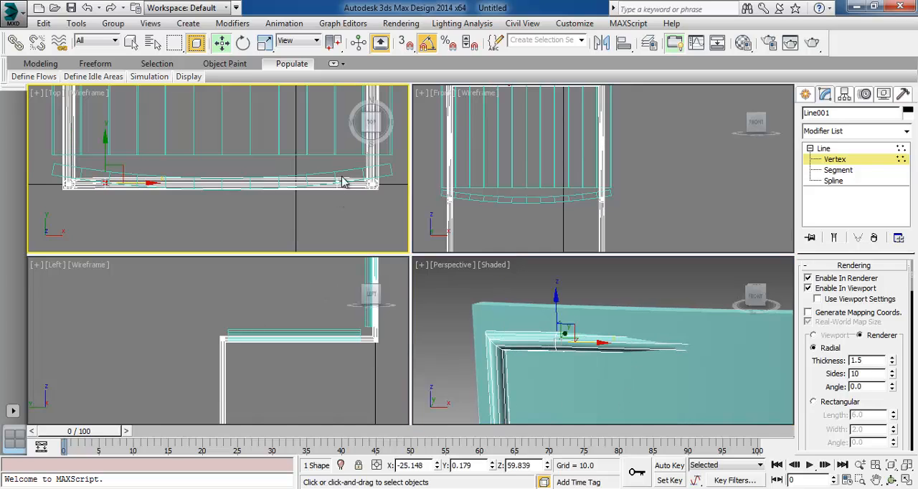
left_click(833, 161)
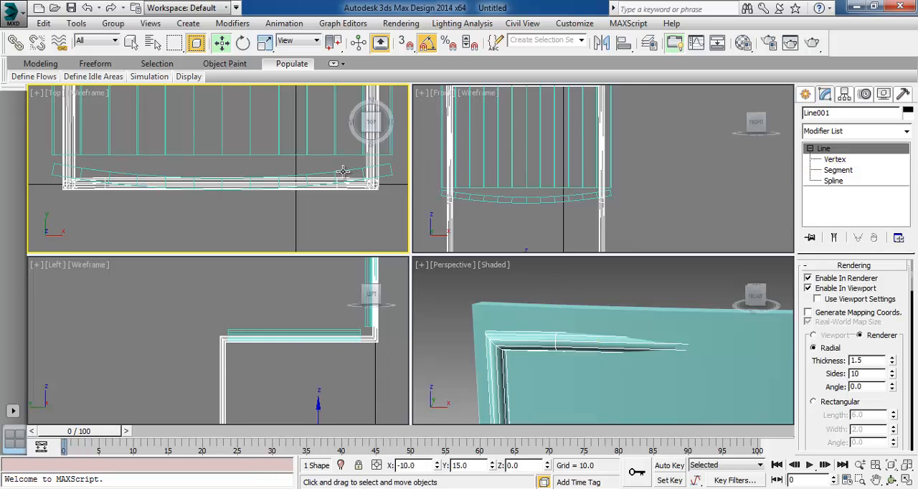
left_click(343, 171)
left_click_drag(220, 159, 292, 152)
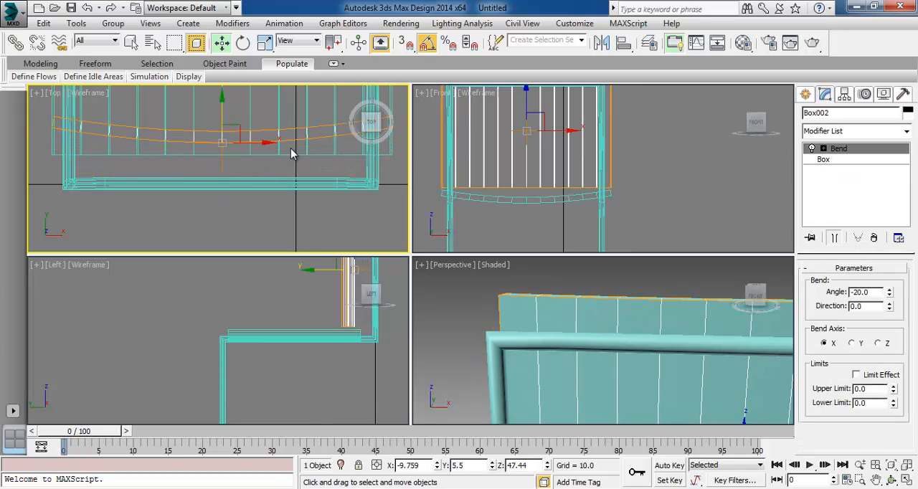
Refine the frame line with five roughly evenly spaced vertices along the rear top bar between its two inner vertices
left_click(227, 189)
left_click(234, 186)
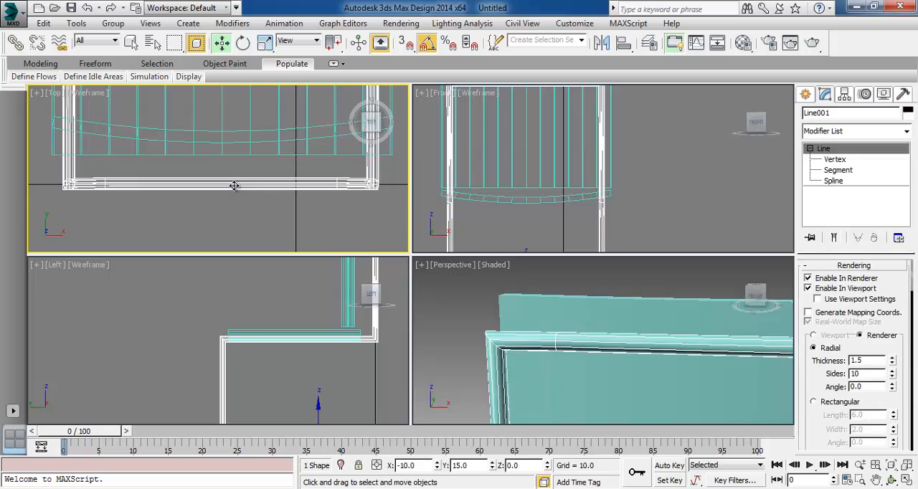
scroll(824, 416, "down", 1)
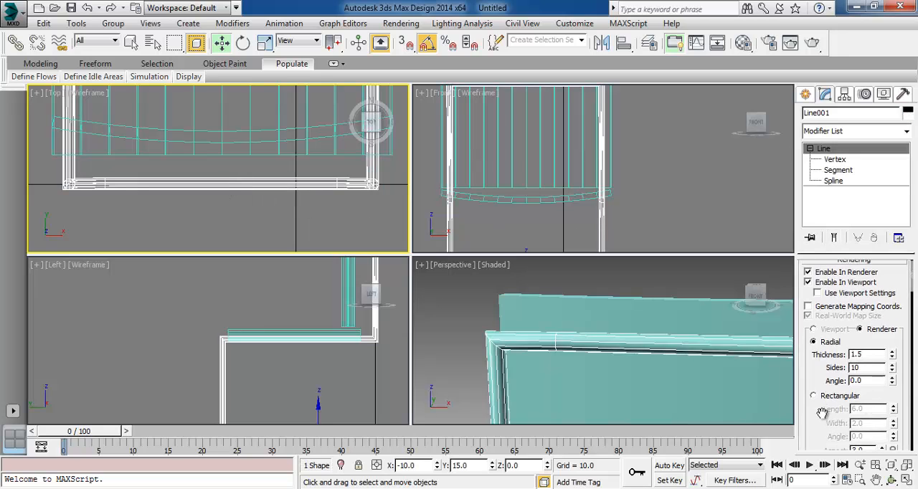
left_click(853, 263)
scroll(811, 405, "down", 5)
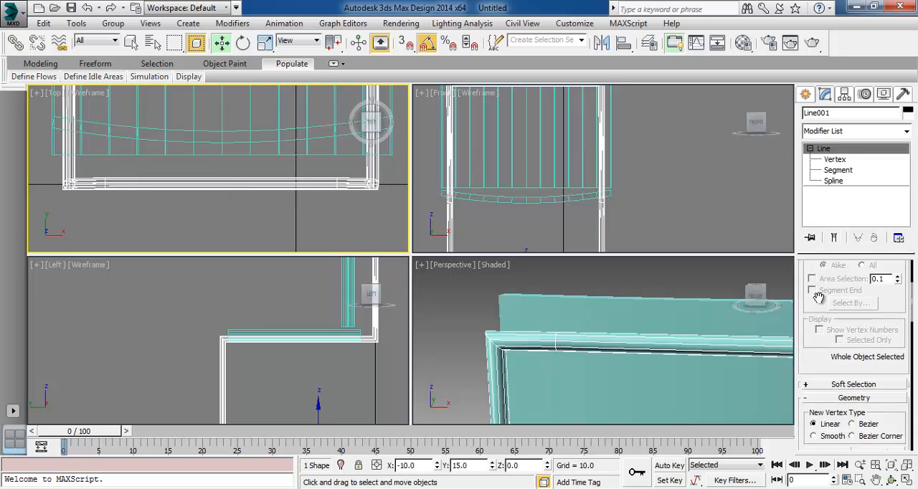
left_click_drag(876, 428, 893, 301)
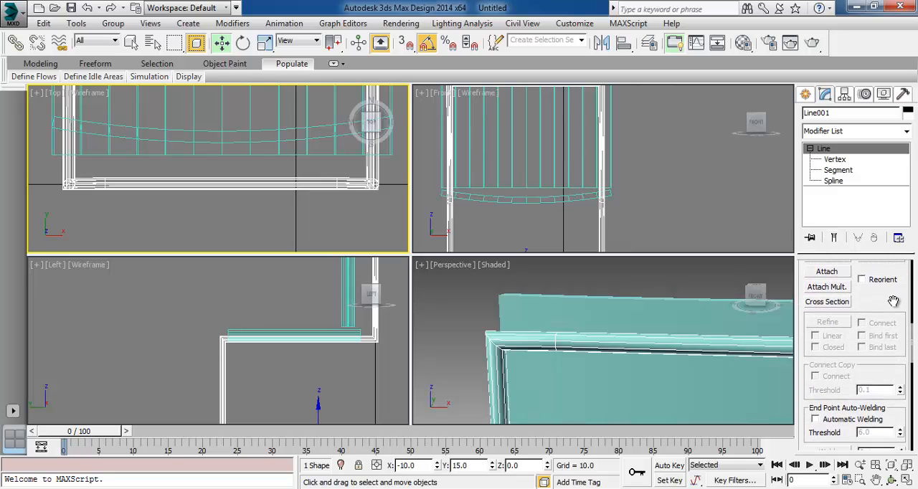
left_click(846, 160)
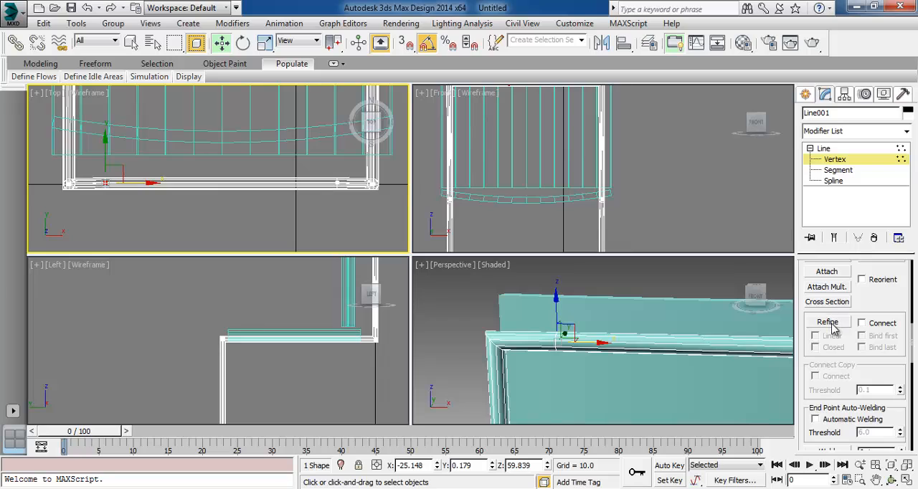
left_click(830, 324)
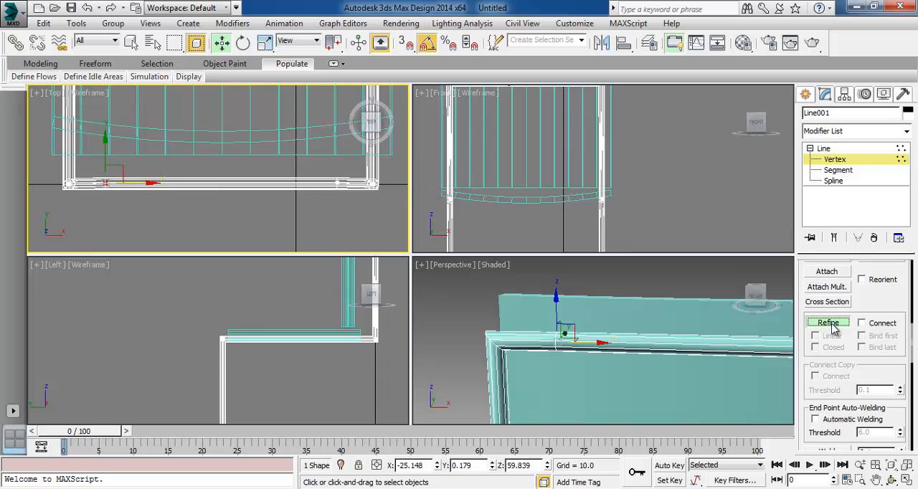
left_click(297, 183)
left_click(253, 183)
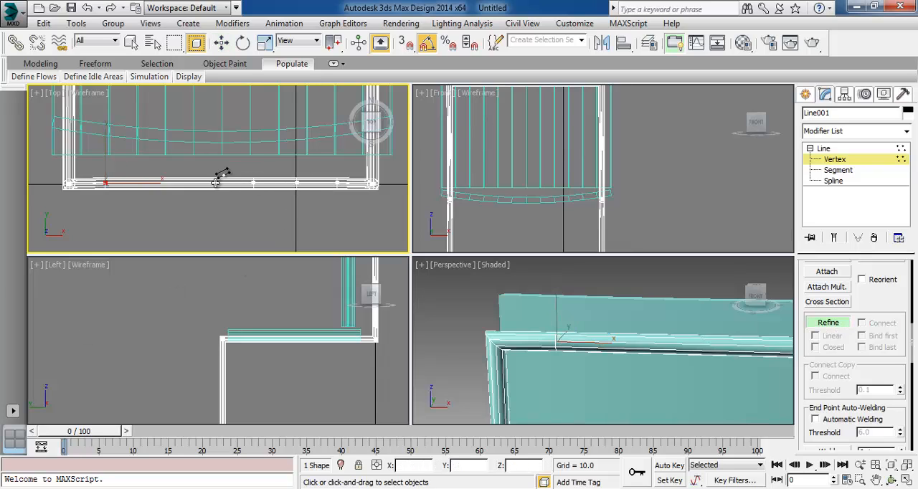
left_click(208, 183)
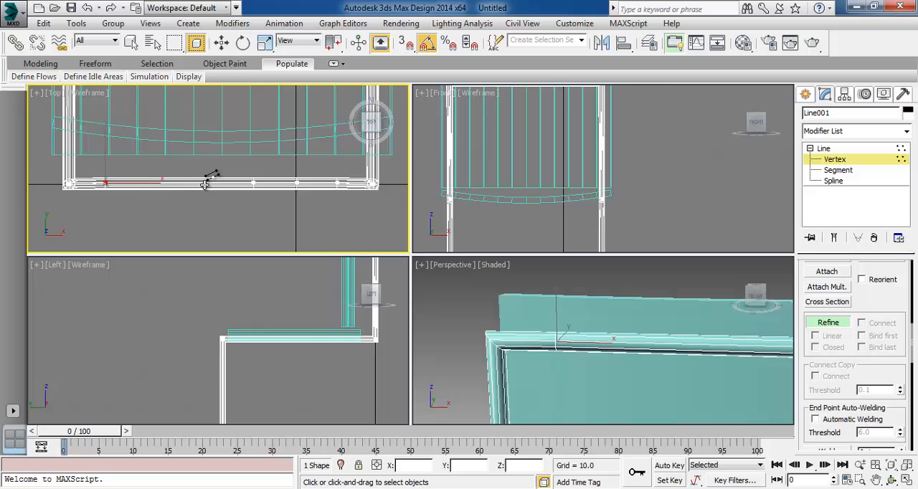
left_click(166, 183)
scroll(249, 205, "up", 4)
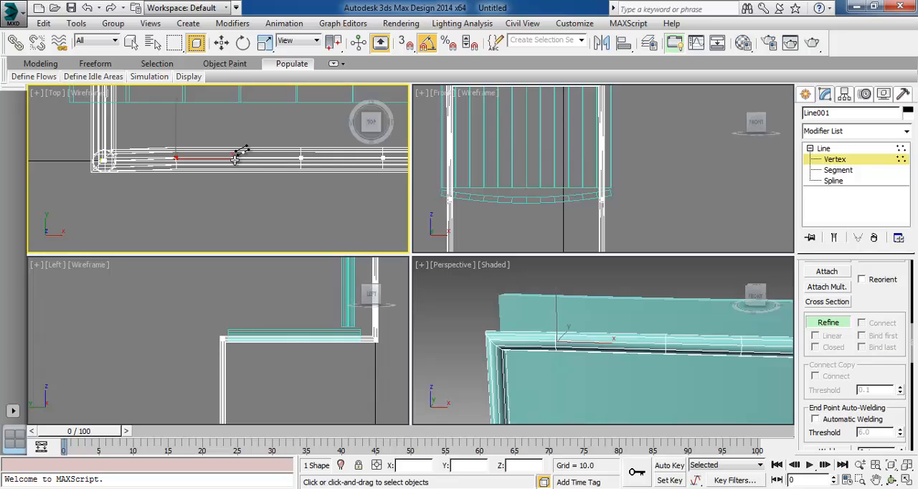
left_click(221, 42)
Bow the rear bar backward in an enlarged Top view by shifting its vertices along Y, progressively more toward the middle
middle_click_drag(321, 192, 199, 210)
scroll(193, 204, "down", 3)
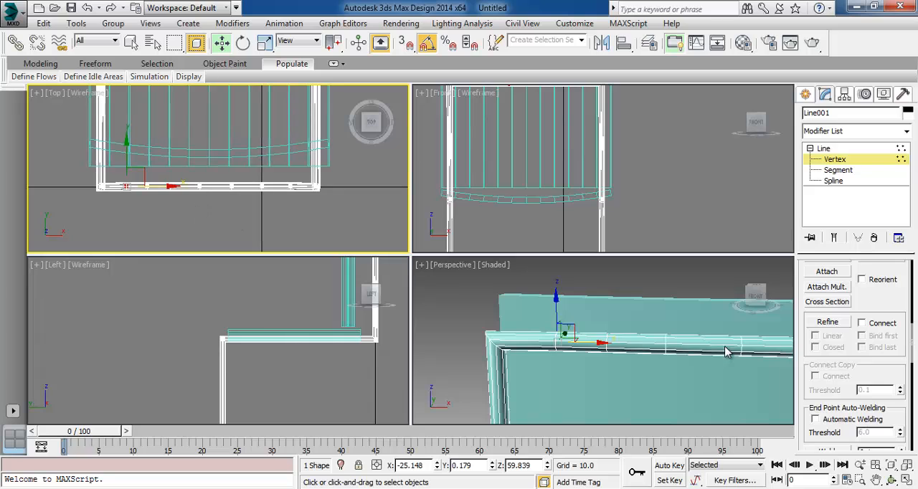
left_click(906, 480)
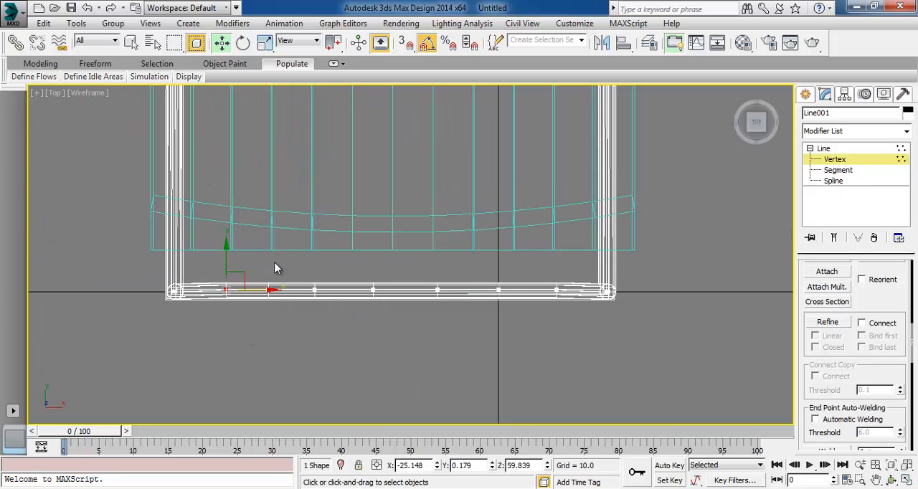
left_click_drag(465, 320, 466, 320)
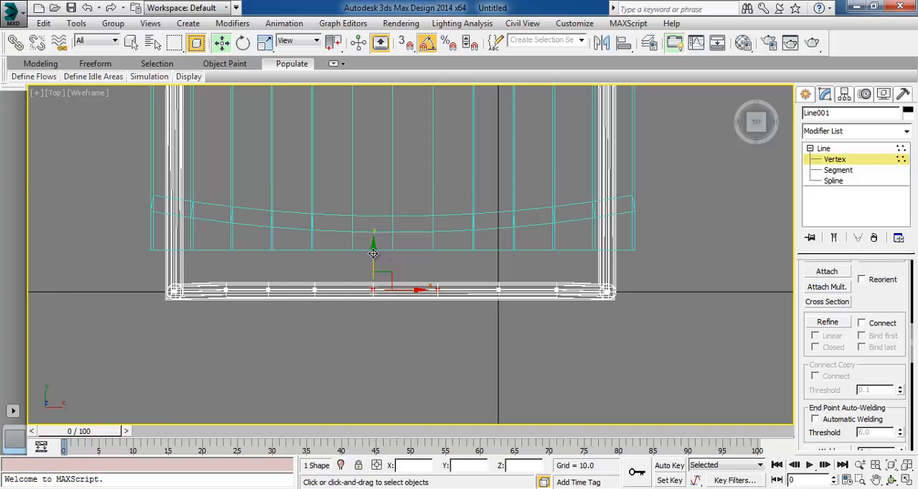
left_click_drag(374, 249, 373, 254)
left_click_drag(485, 313, 515, 317)
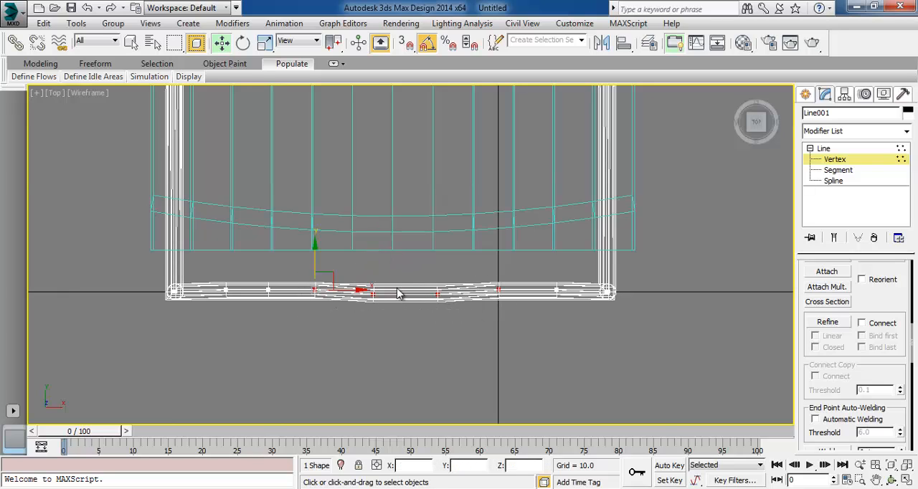
left_click_drag(315, 255, 315, 259)
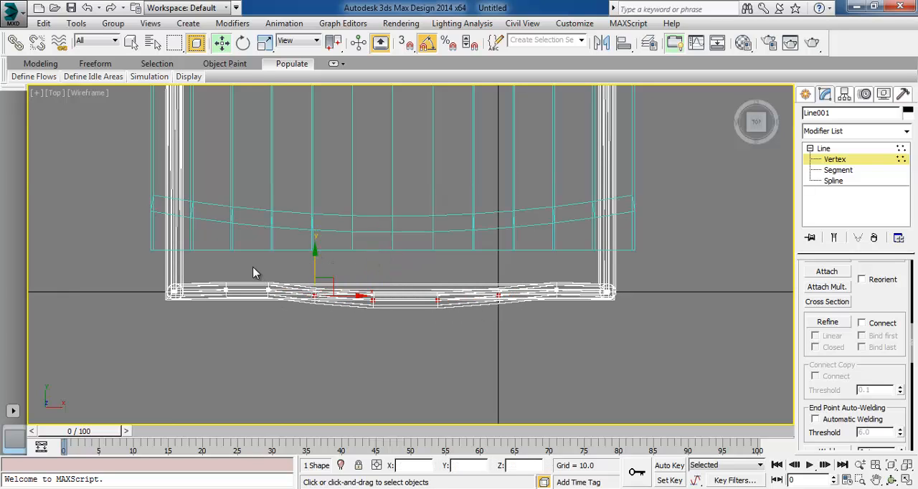
left_click_drag(438, 305, 565, 335)
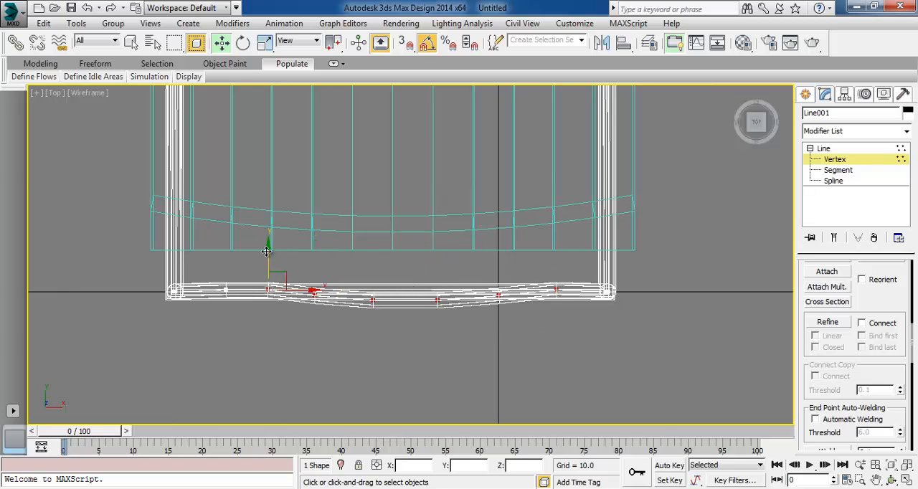
left_click_drag(266, 251, 225, 271)
Smooth the rear bar's curve vertex by vertex, placing the outermost at Y about -0.37 and the middle one at Y -1.65
left_click(225, 288)
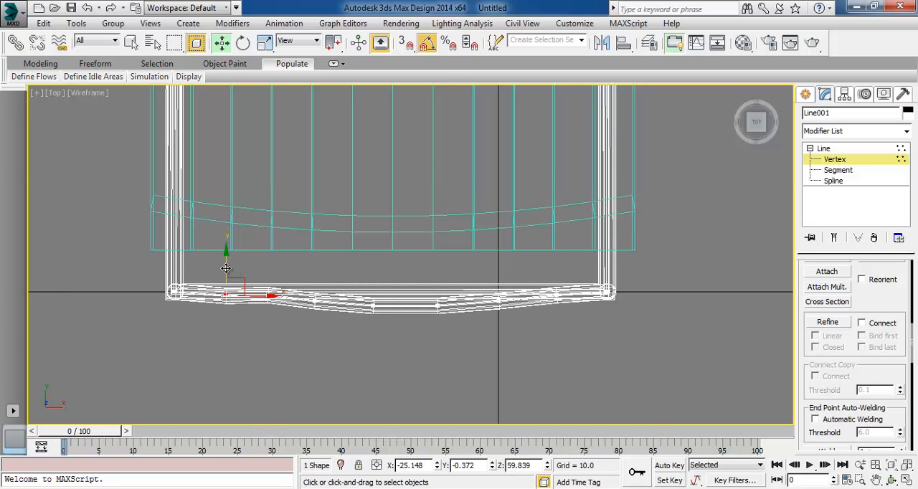
left_click(266, 297)
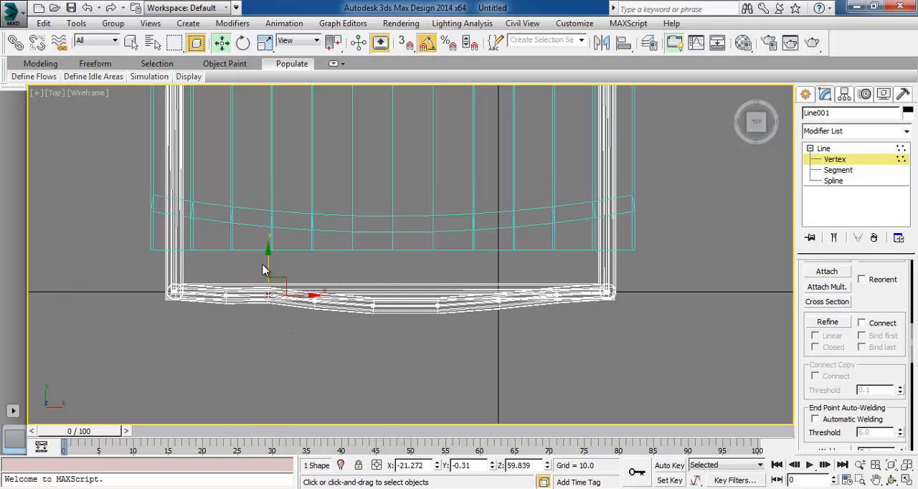
left_click_drag(268, 264, 326, 311)
left_click_drag(316, 271, 315, 277)
left_click(372, 307)
left_click_drag(376, 275, 373, 279)
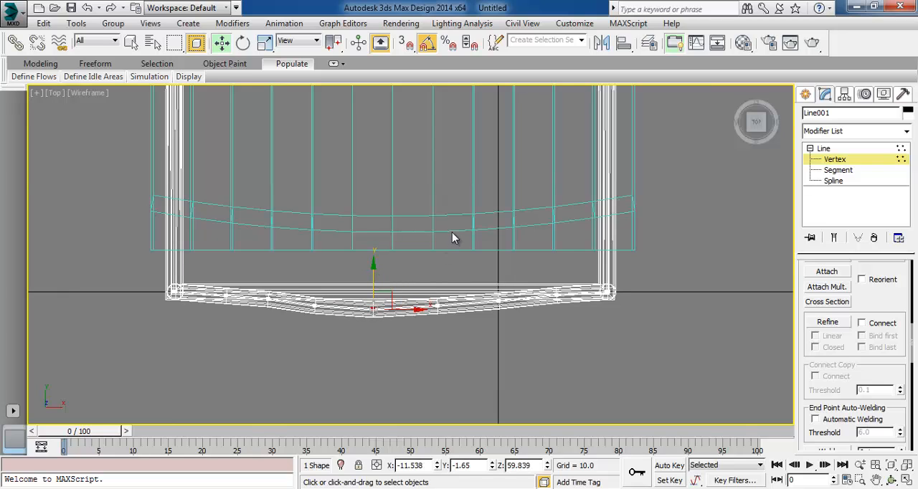
Leave vertex editing, select the backrest and move it back about 6.1 units along Y against the bowed rear bar
left_click(843, 158)
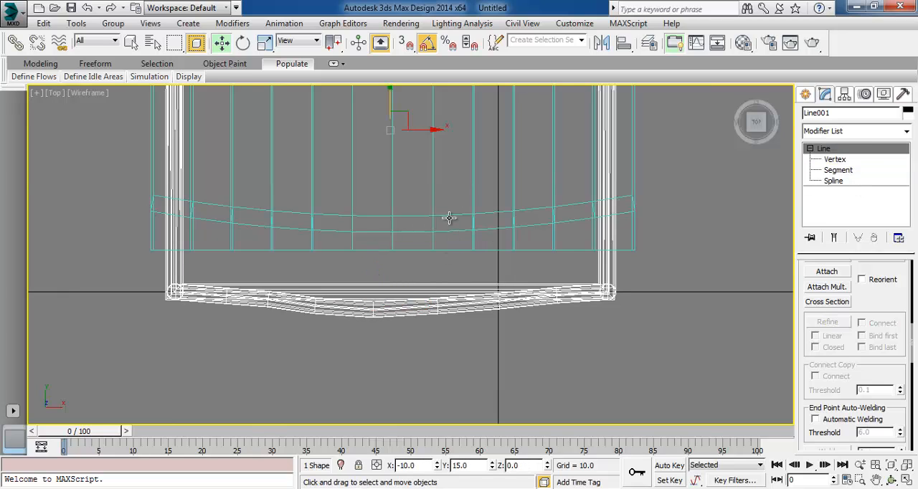
left_click(450, 216)
left_click(385, 211)
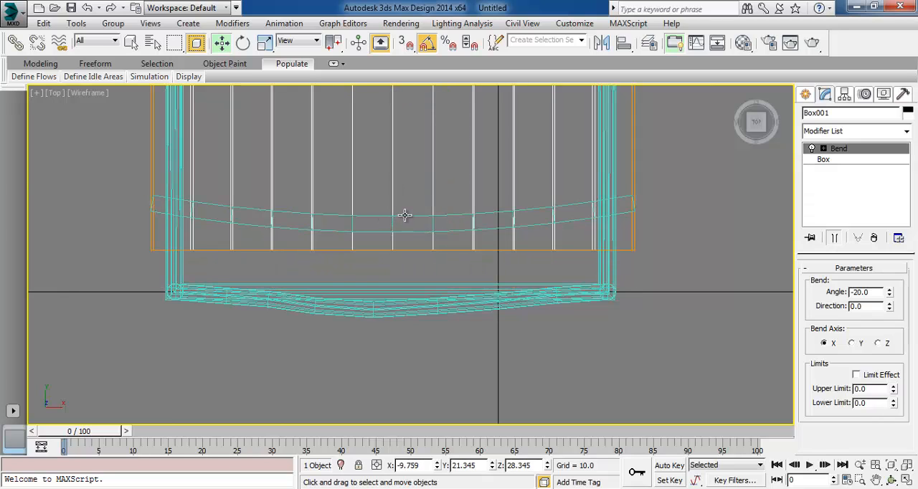
left_click(700, 232)
left_click(574, 206)
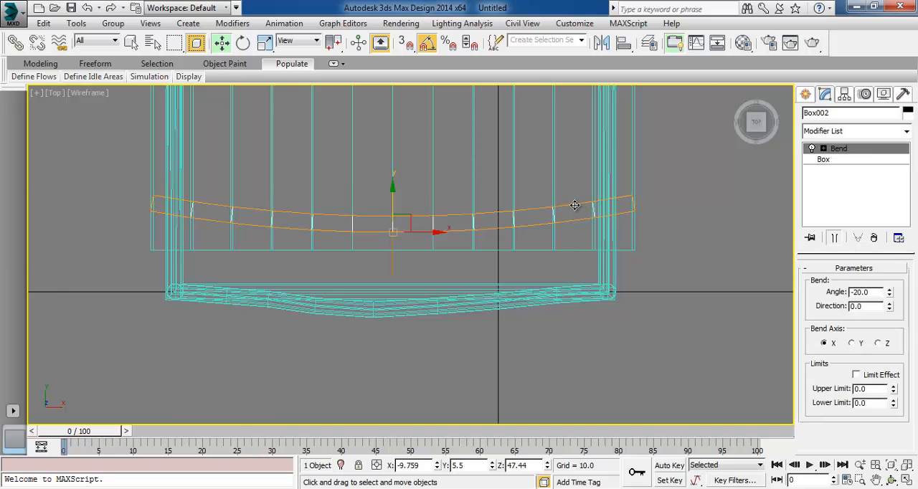
left_click_drag(392, 195, 378, 261)
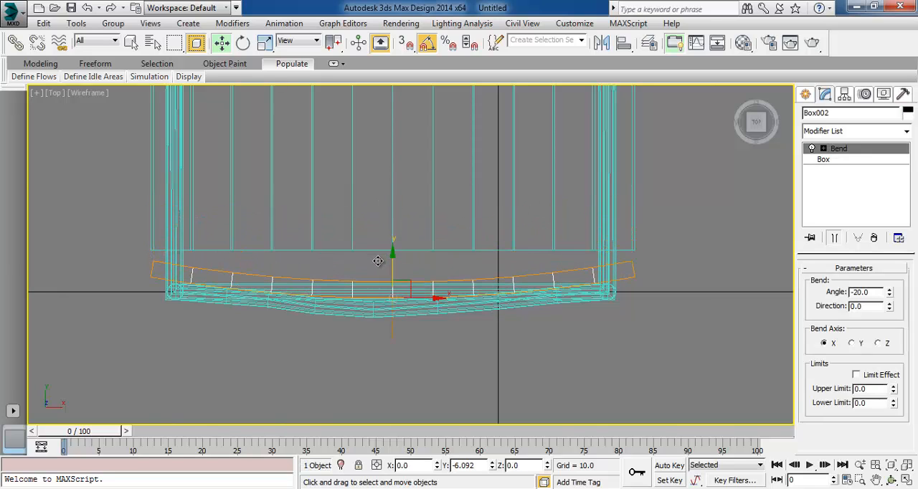
Restore the four-view layout, clear the selection and orbit the Perspective view to examine the whole chair
left_click(906, 480)
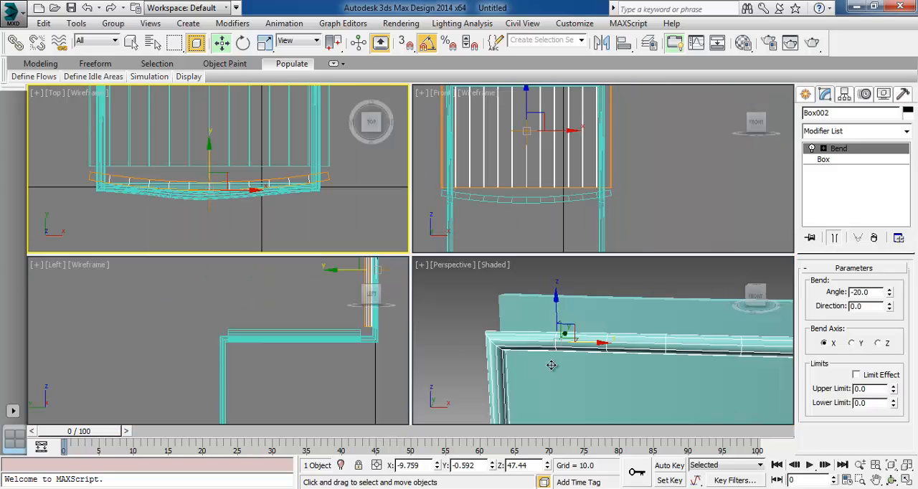
left_click(462, 357)
middle_click_drag(536, 353, 456, 321)
scroll(575, 376, "down", 4)
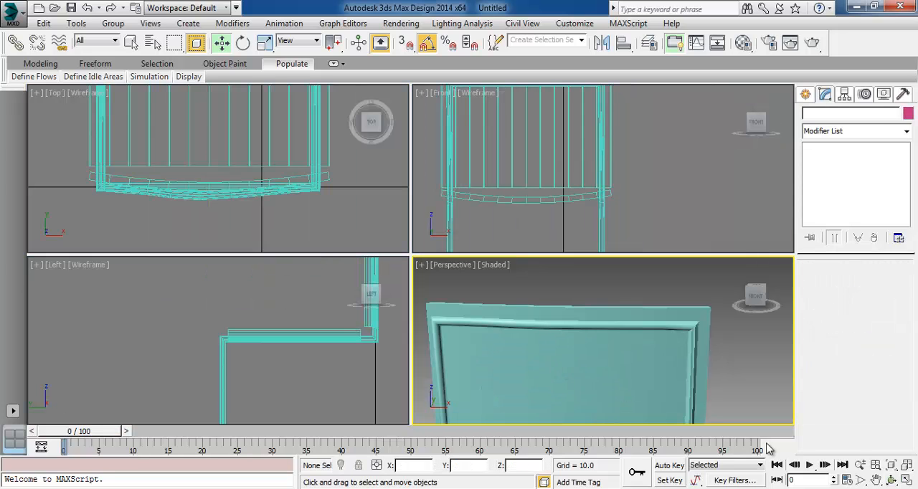
left_click(892, 480)
left_click_drag(643, 369, 621, 356)
right_click(595, 262)
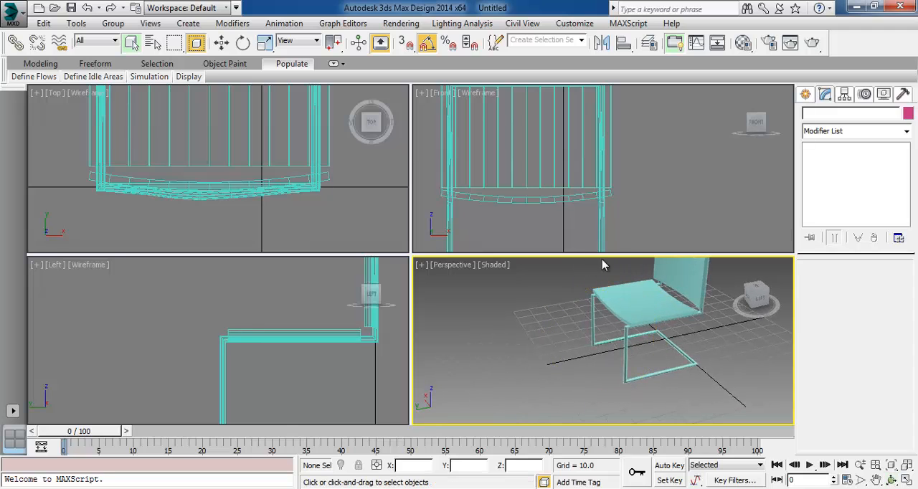
Select the seat and set its box length to 30, keeping the width at 45
left_click(642, 308)
left_click(832, 160)
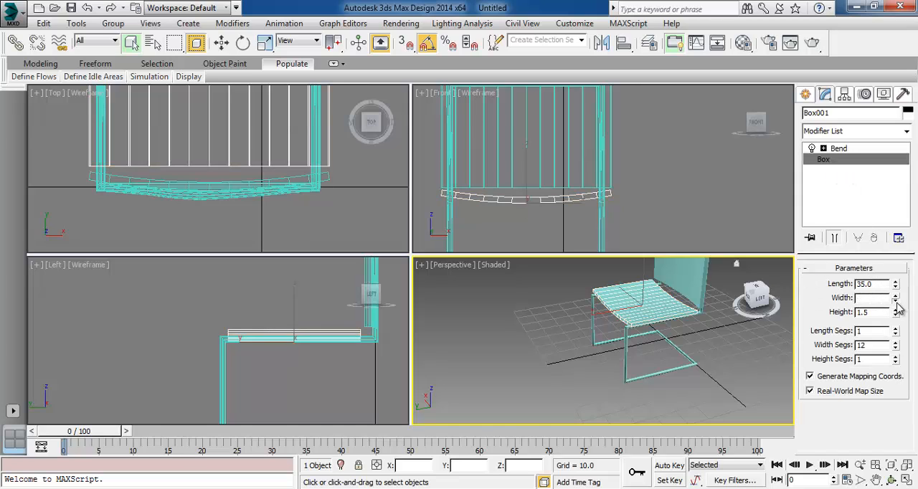
left_click_drag(899, 307, 898, 313)
key("ctrl+z")
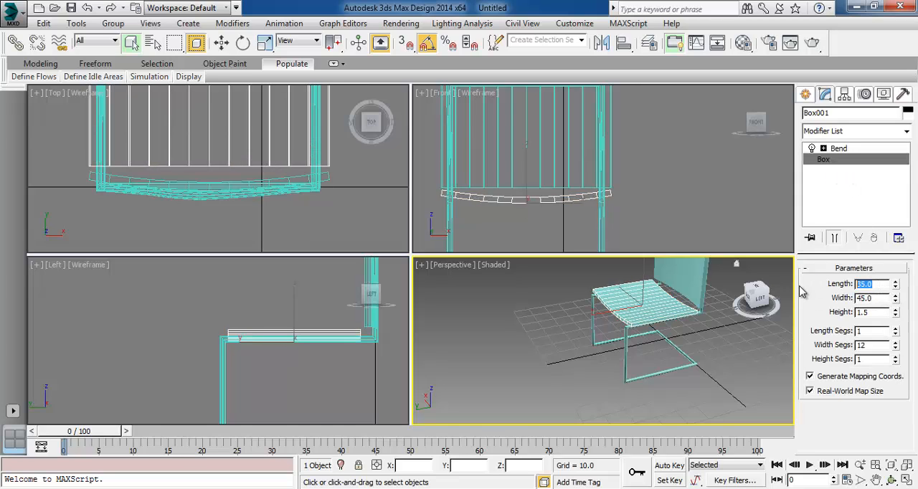
key("Return")
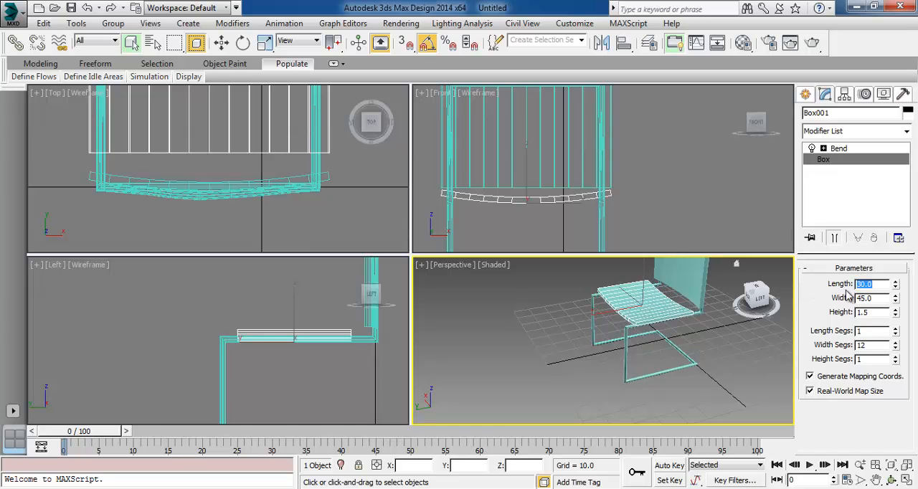
Move the seat forward along Y in the Top view to about 25.9, toward the front legs
middle_click_drag(320, 155, 342, 239)
scroll(285, 183, "down", 2)
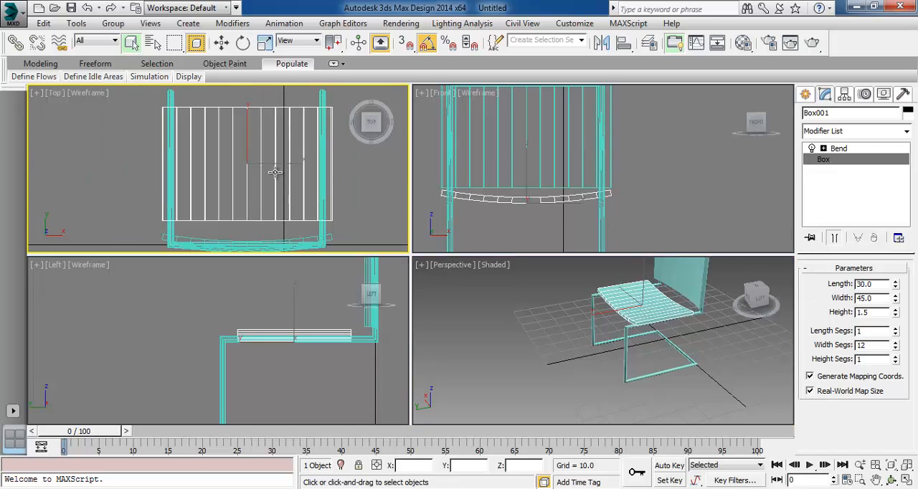
key("w")
left_click_drag(248, 142, 245, 123)
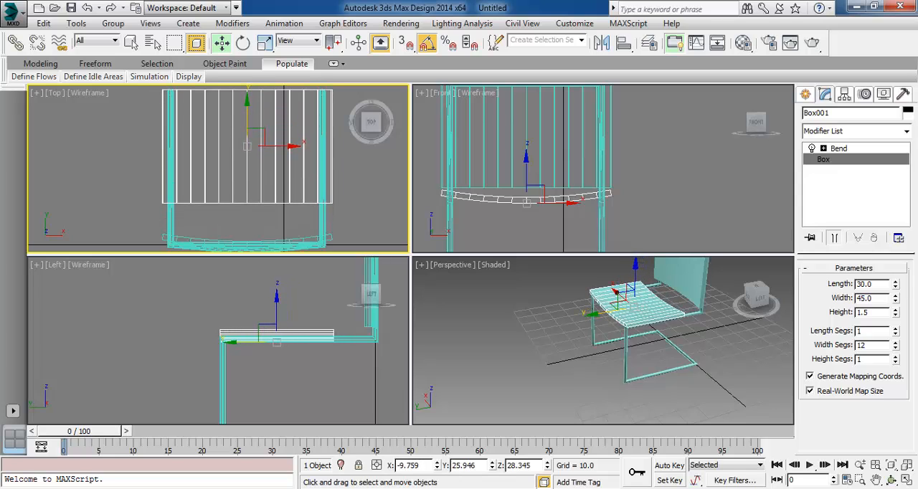
Set the seat's length to 35, shift it slightly back to Y about 24.9 and clear the selection
double_click(877, 285)
type("35")
key("Return")
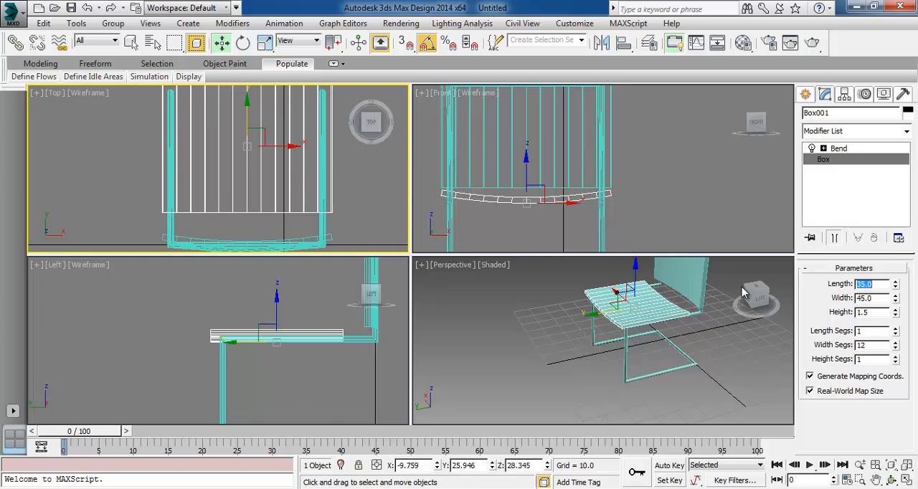
middle_click_drag(230, 99, 224, 125)
left_click_drag(239, 131, 240, 135)
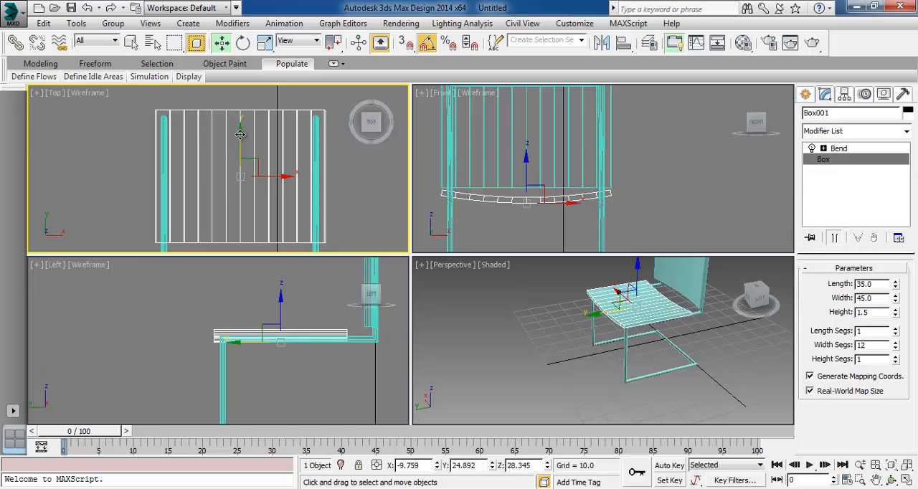
left_click(364, 203)
middle_click_drag(718, 388, 608, 392, "alt")
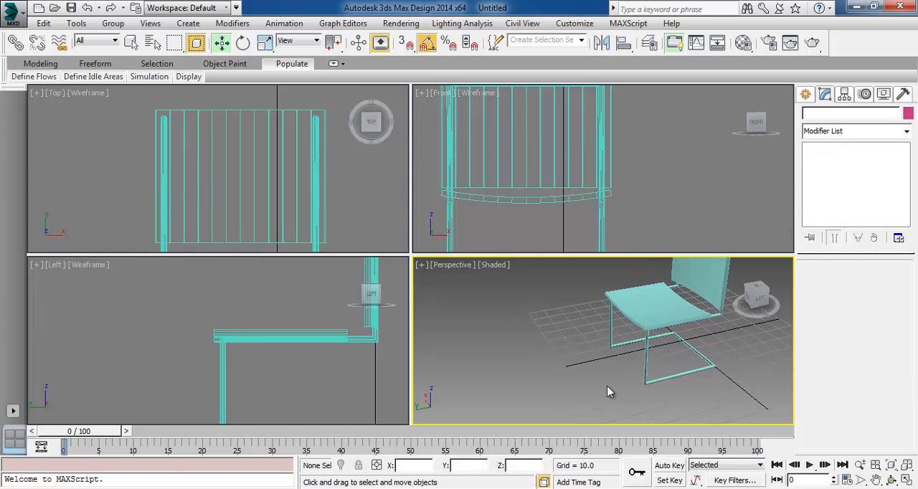
middle_click_drag(574, 366, 553, 403, "alt")
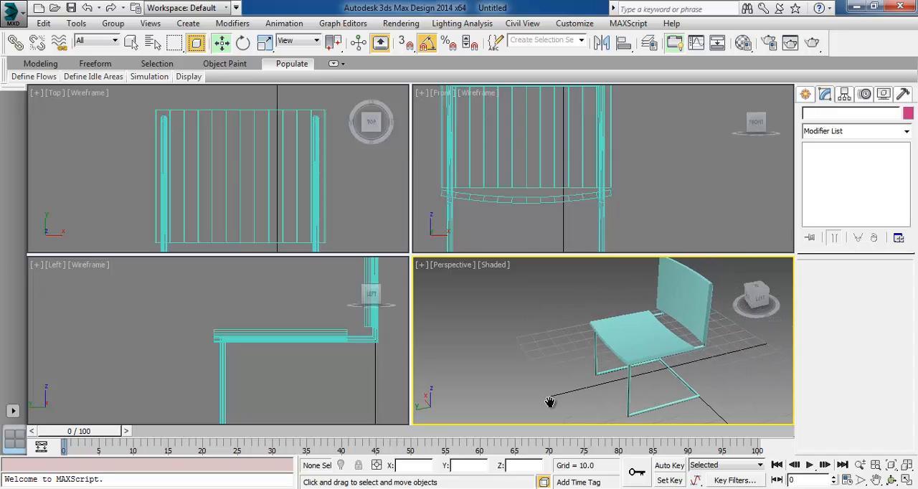
left_click(698, 309)
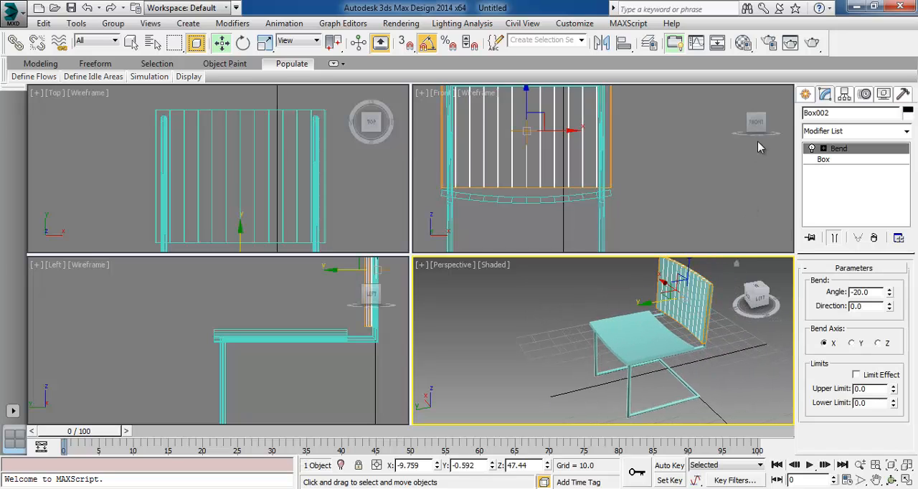
left_click(805, 96)
left_click(853, 134)
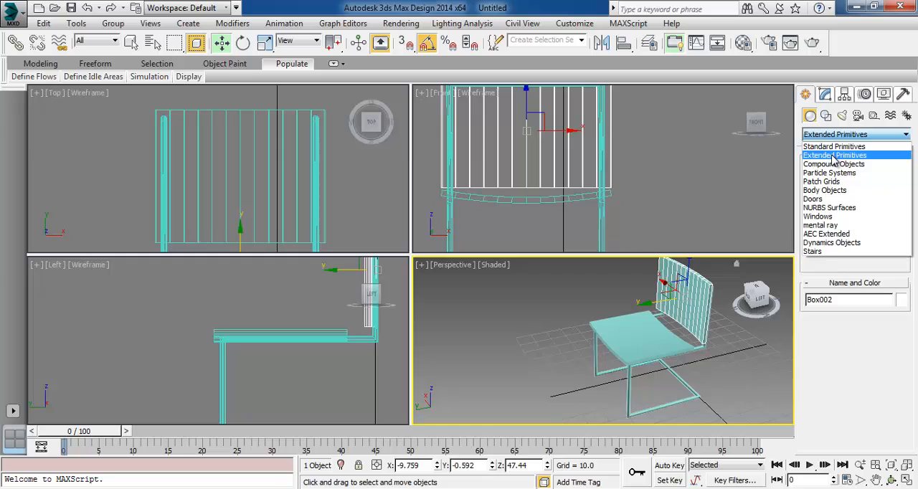
left_click(834, 156)
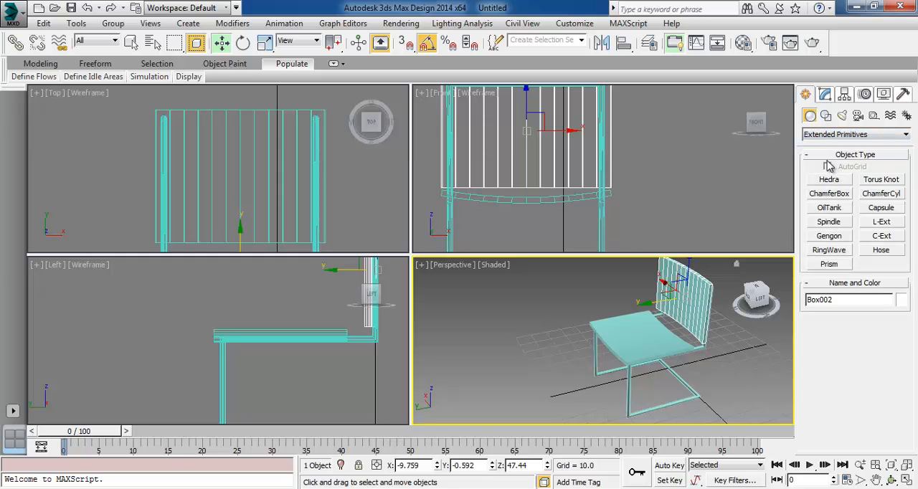
left_click(836, 134)
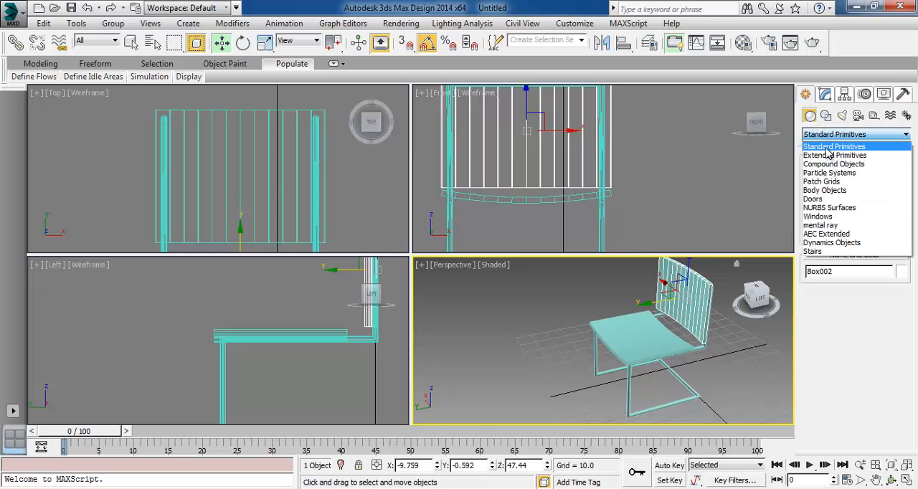
left_click(833, 144)
left_click(728, 389)
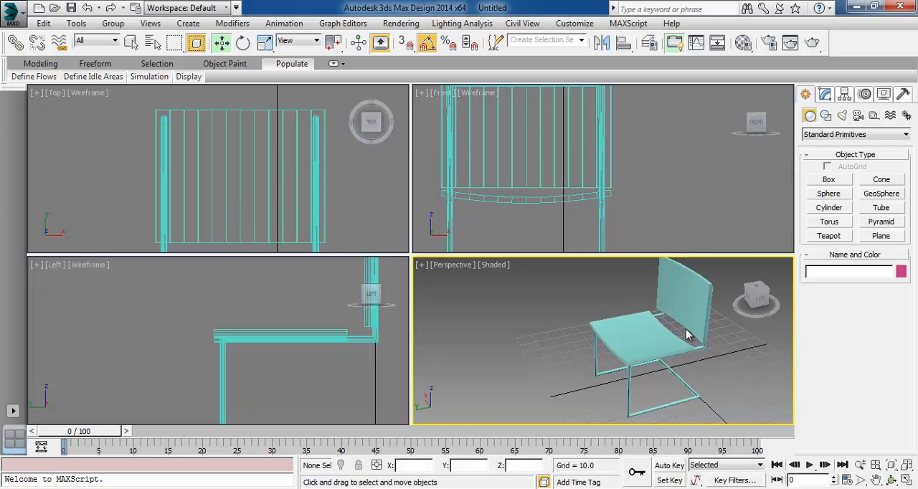
left_click(682, 316)
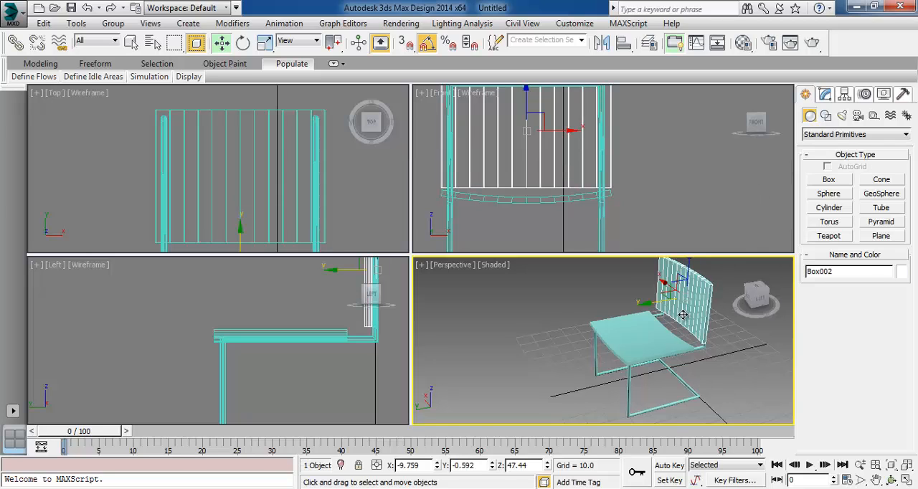
left_click(825, 95)
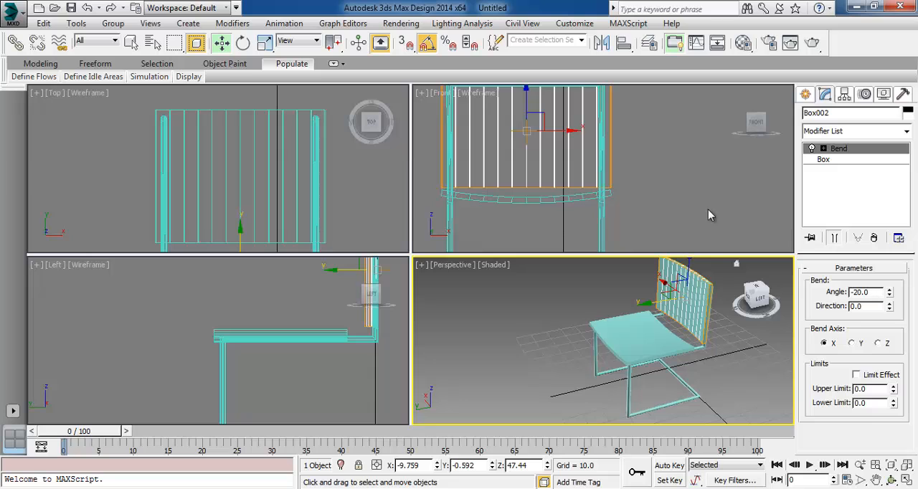
Select the backrest in the Left view and raise it vertically to Z about 49.4
middle_click_drag(396, 163, 377, 158)
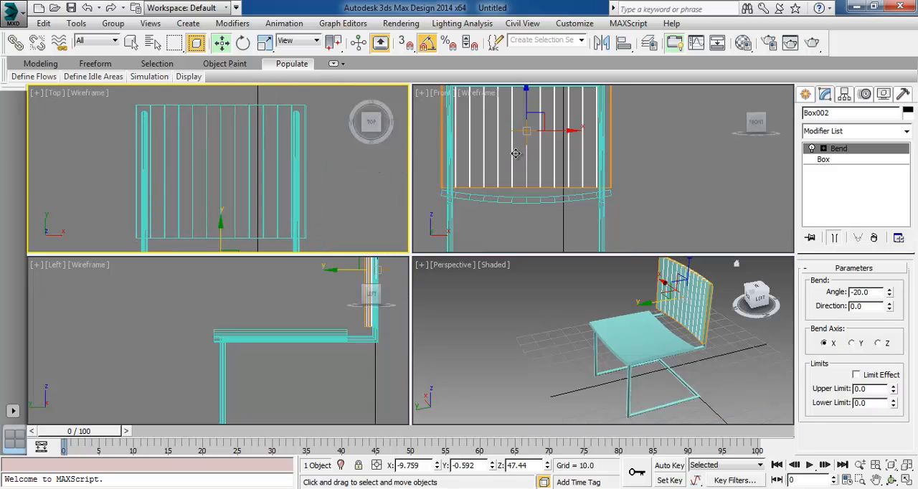
middle_click_drag(399, 338, 344, 396)
left_click(343, 355)
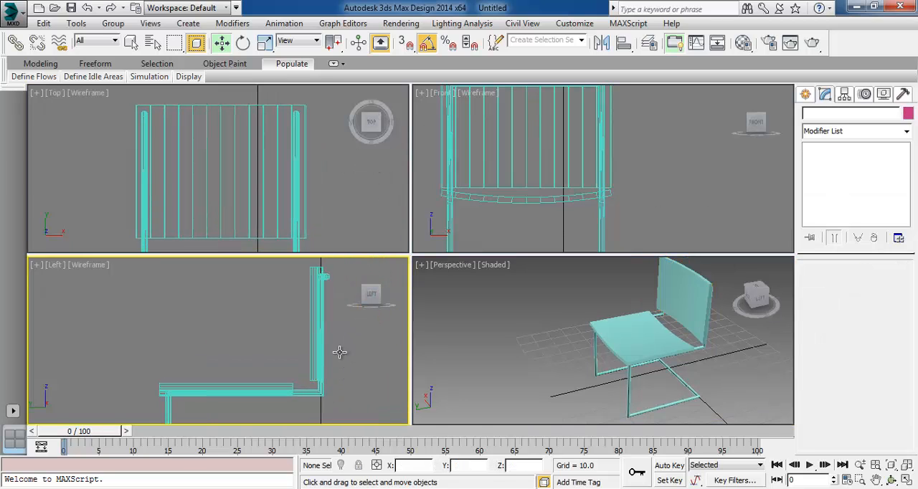
left_click(311, 276)
left_click_drag(322, 294, 327, 286)
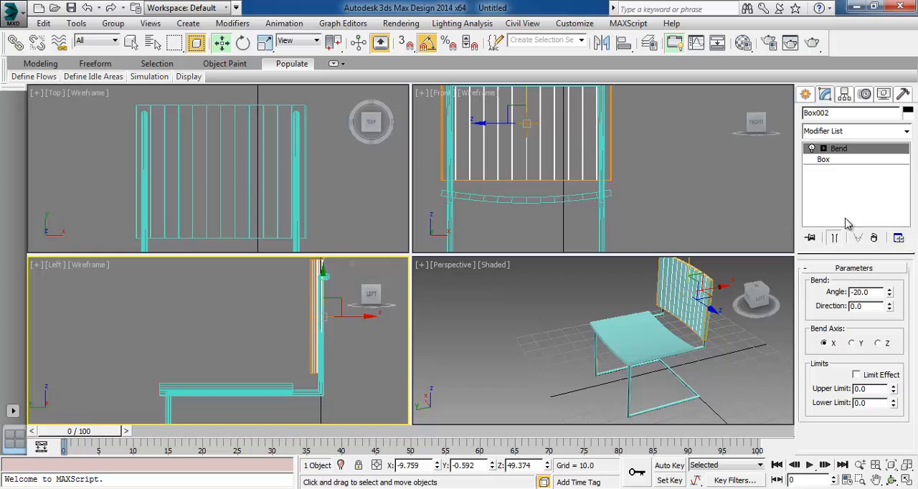
Set the backrest box's length to 27, raise it slightly to Z about 49.9 and clear the selection
left_click(860, 161)
double_click(878, 286)
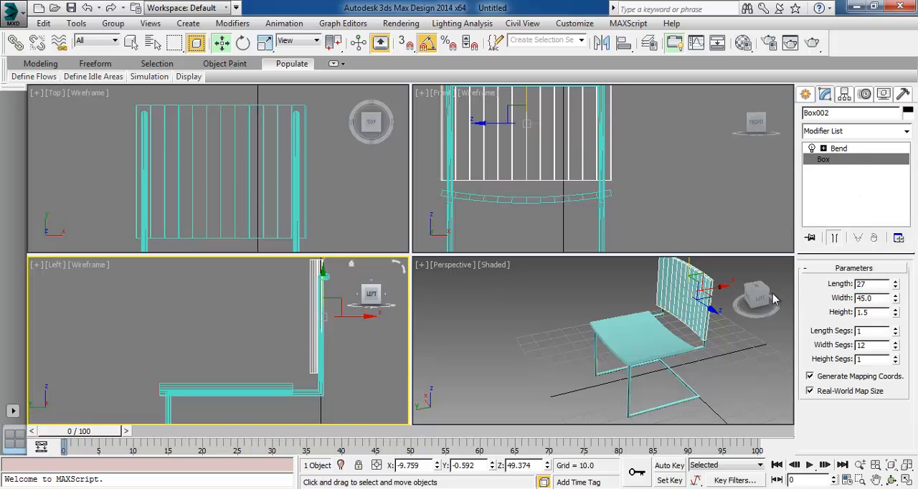
type("27")
key("Return")
middle_click_drag(344, 365, 343, 372)
left_click_drag(323, 295, 319, 290)
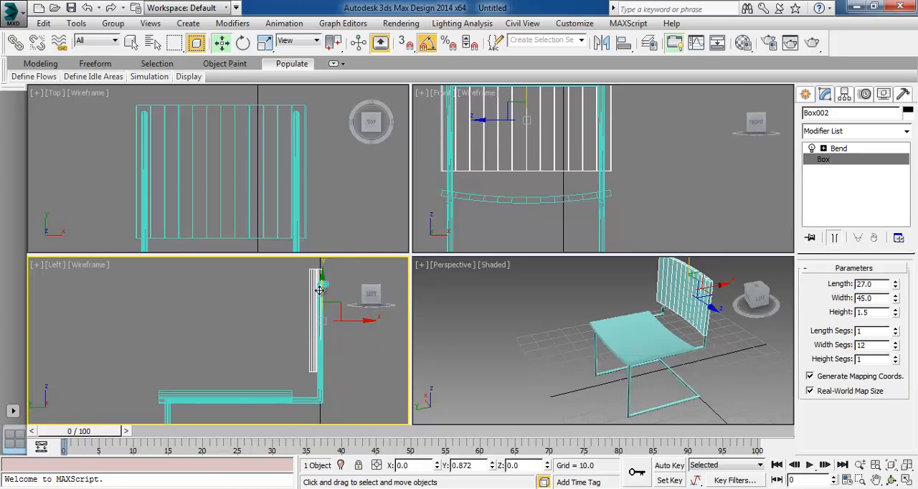
left_click(355, 383)
Create a large ground plane about 952 long and 1014 wide, centred around the chair in the Top view
left_click(892, 480)
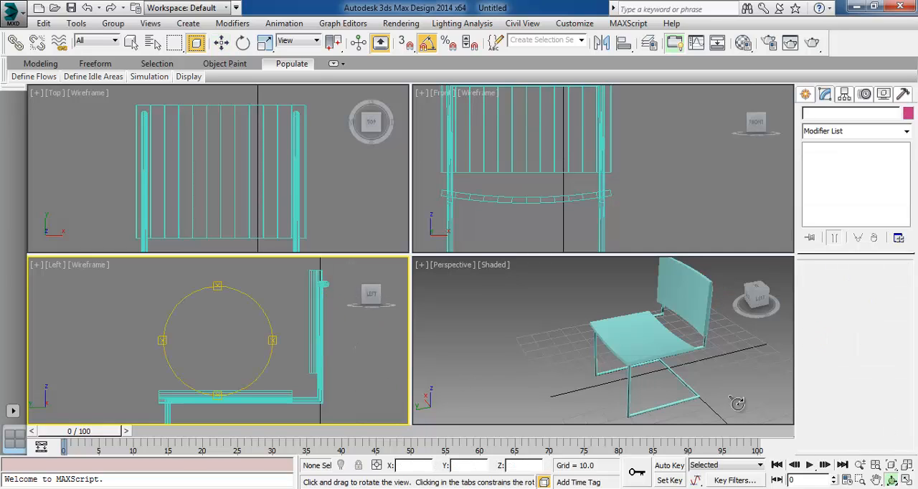
left_click(619, 338)
left_click_drag(619, 338, 591, 379)
right_click(600, 381)
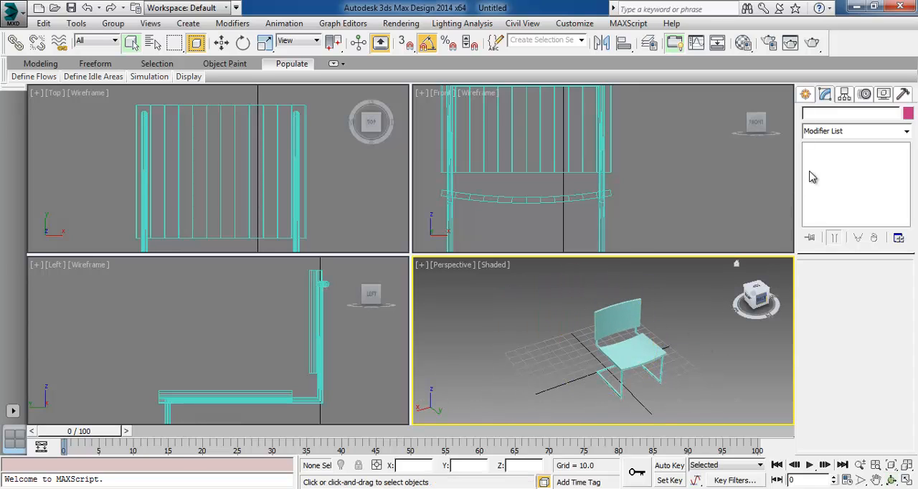
left_click(804, 96)
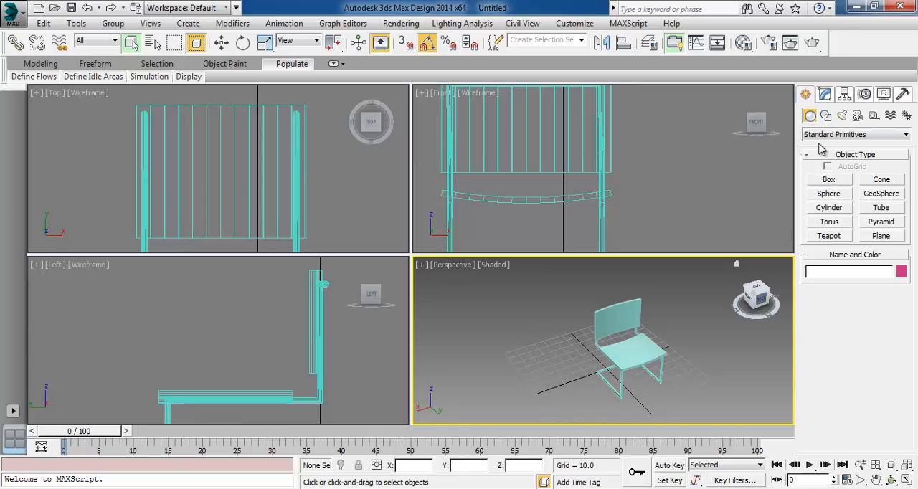
left_click(882, 237)
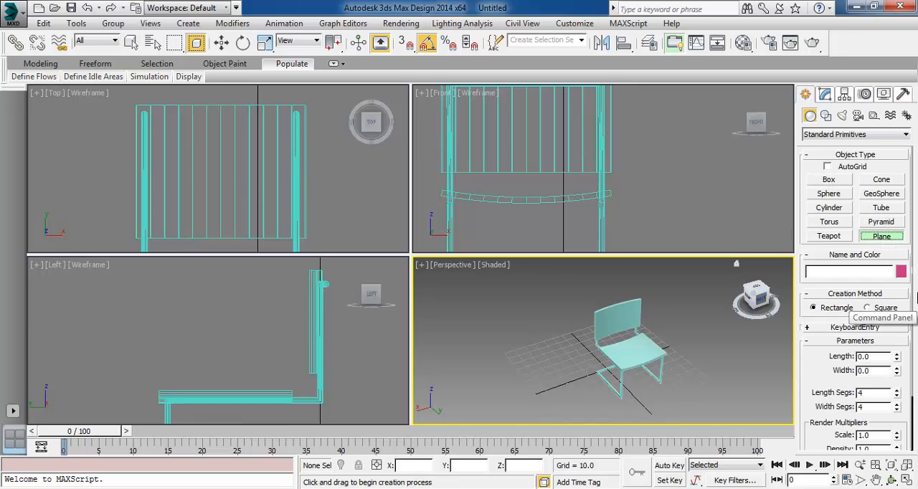
middle_click_drag(510, 348, 473, 328)
middle_click_drag(344, 208, 347, 206)
scroll(314, 201, "up", 2)
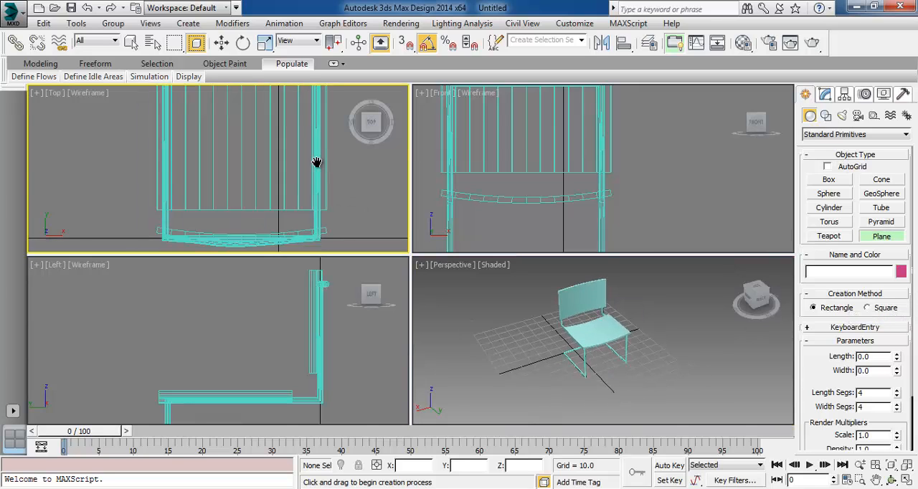
scroll(313, 201, "down", 6)
scroll(156, 127, "down", 3)
left_click_drag(158, 116, 278, 228)
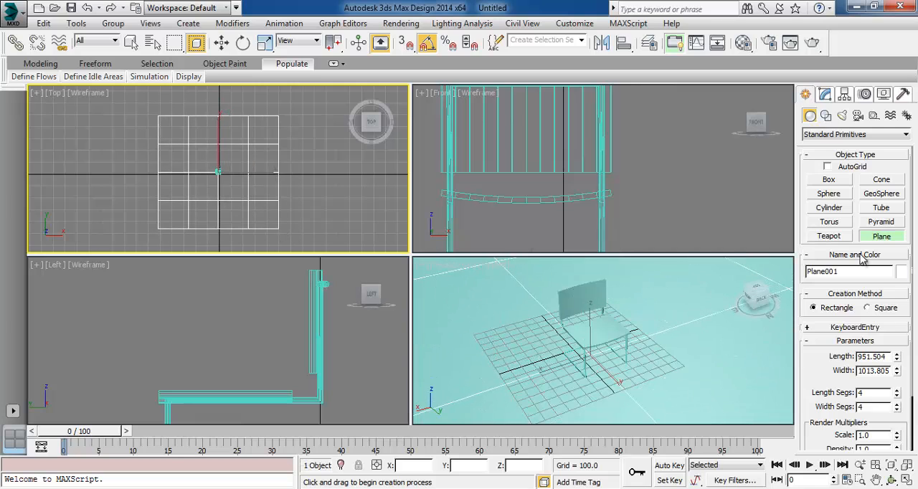
Reduce the ground plane to 1 length segment and 1 width segment, and deselect it
left_click(825, 94)
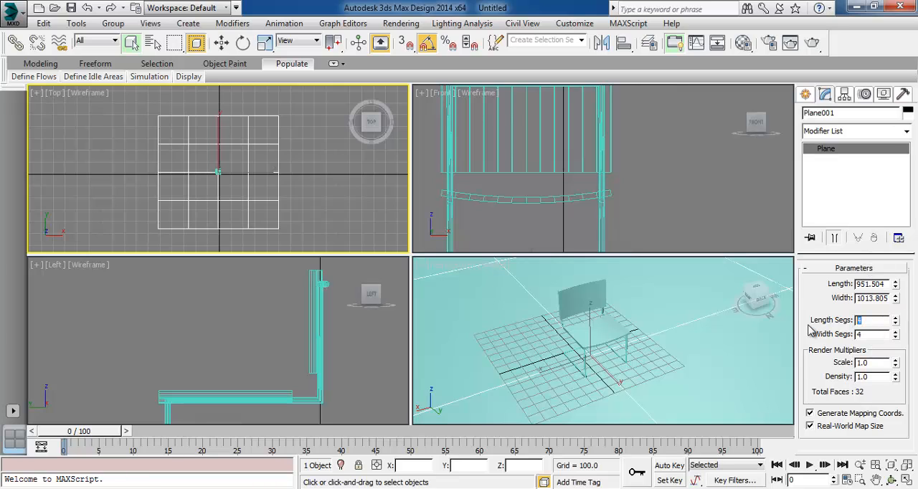
type("1")
key("Tab")
type("1")
key("Tab")
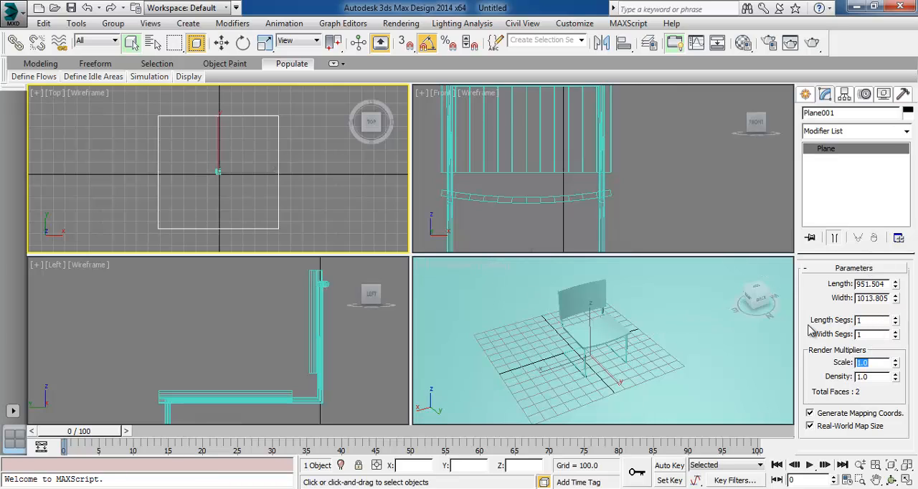
left_click(685, 198)
Lower the ground plane in the Front view to Z about -0.85, level with the underside of the chair frame, and deselect it
middle_click_drag(639, 356, 647, 355)
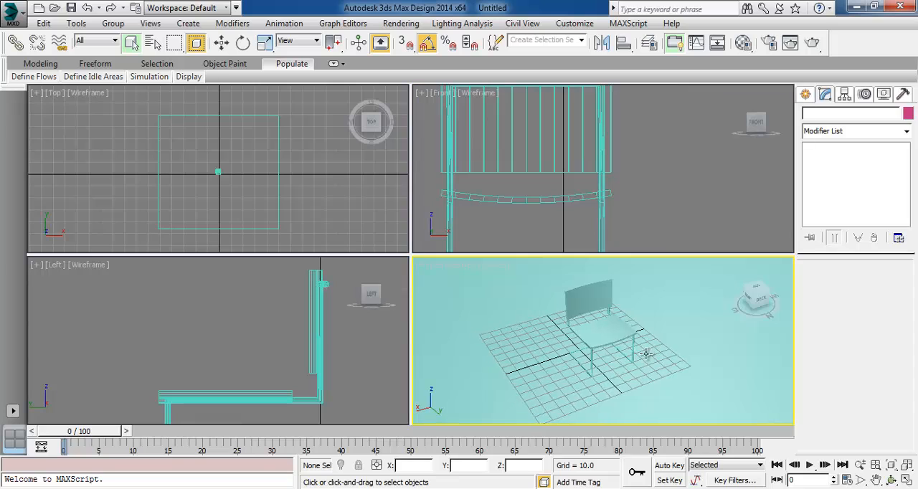
middle_click_drag(600, 211, 660, 100)
scroll(652, 192, "up", 2)
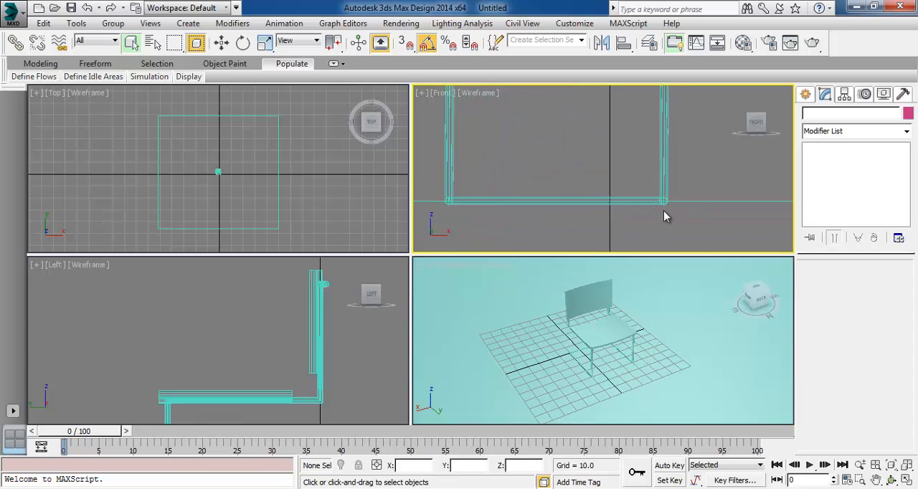
left_click(708, 203)
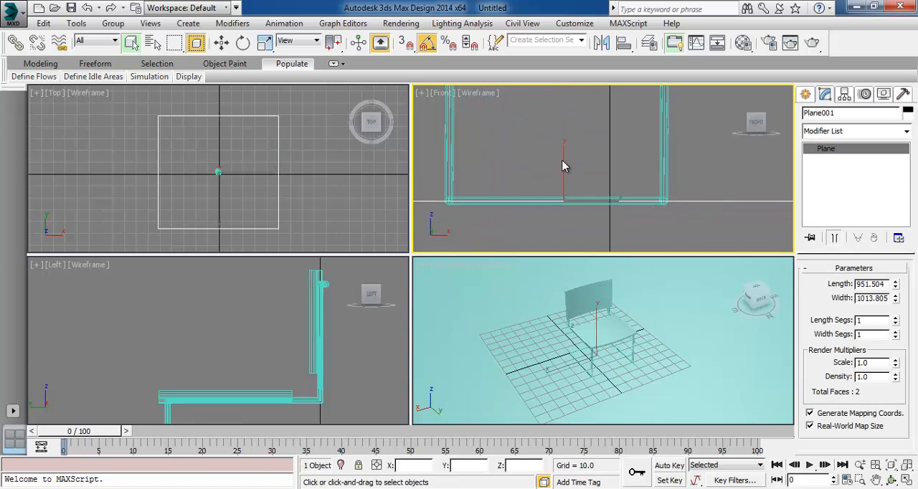
key("w")
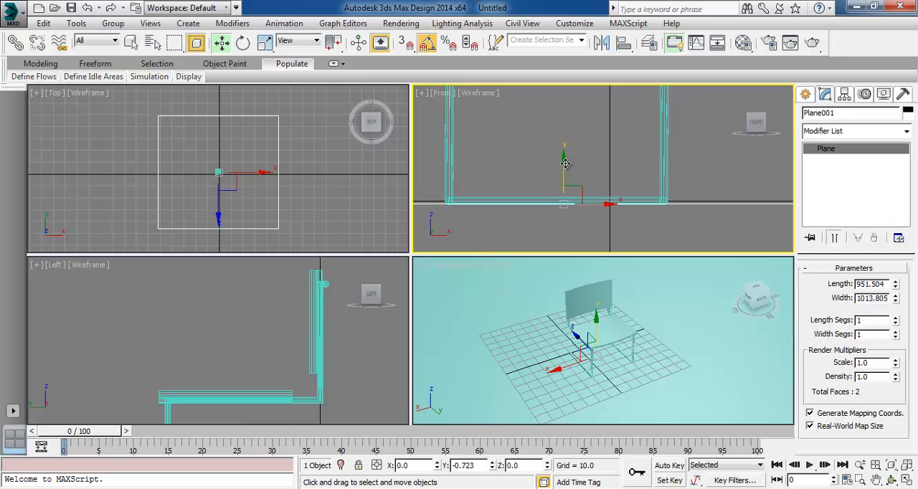
left_click(719, 165)
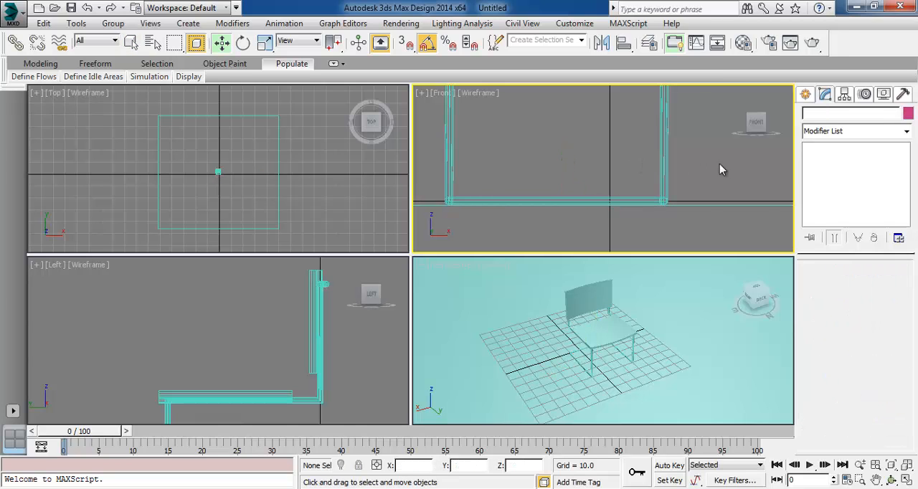
Name the first sample material Plane and change its type from Arch & Design to Standard
scroll(645, 366, "up", 10)
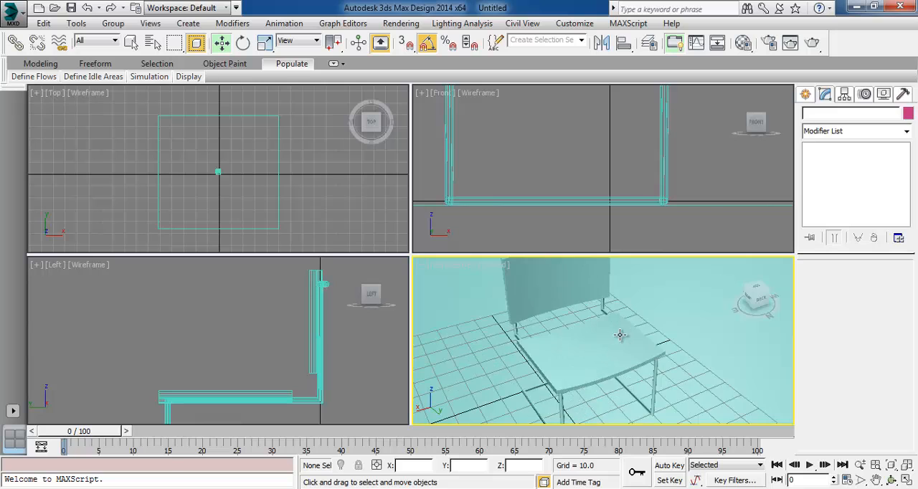
scroll(636, 330, "down", 4)
middle_click_drag(636, 330, 620, 346)
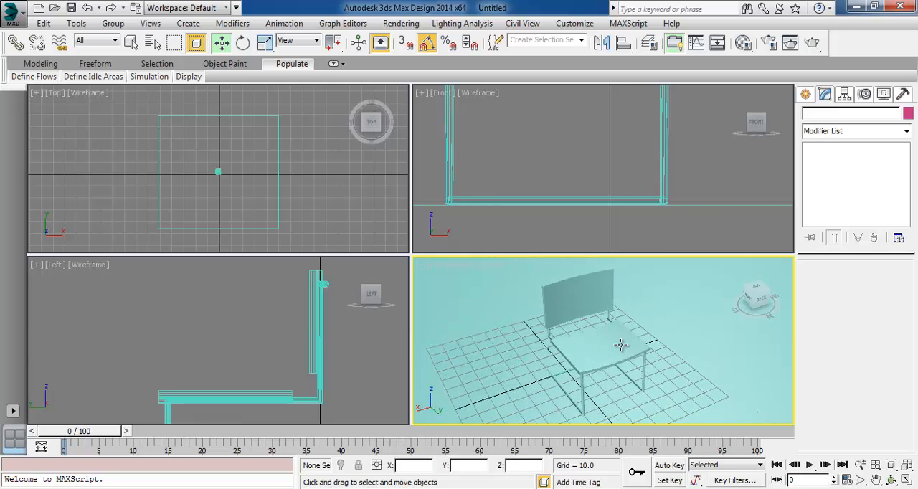
key("m")
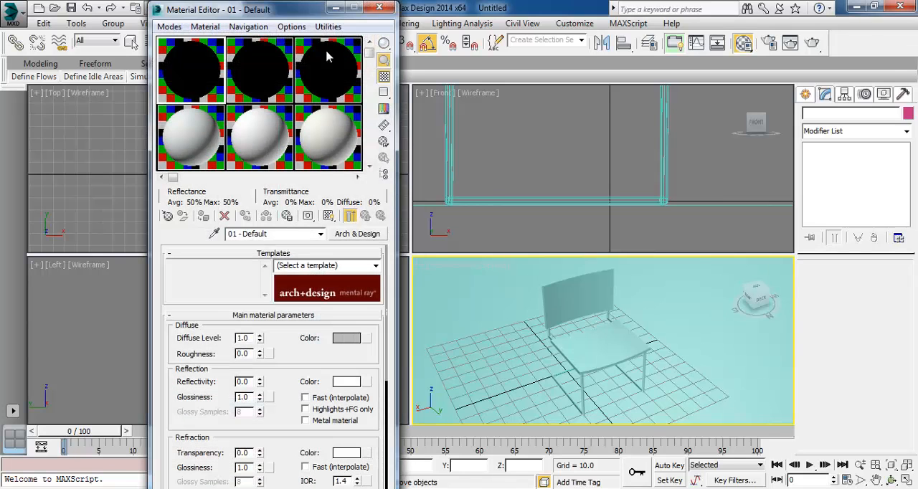
left_click_drag(290, 13, 248, 29)
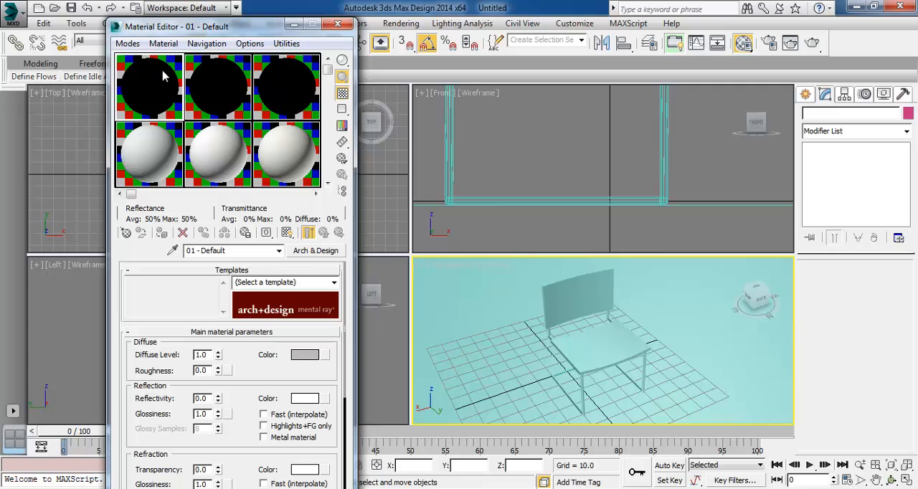
left_click_drag(245, 251, 156, 255)
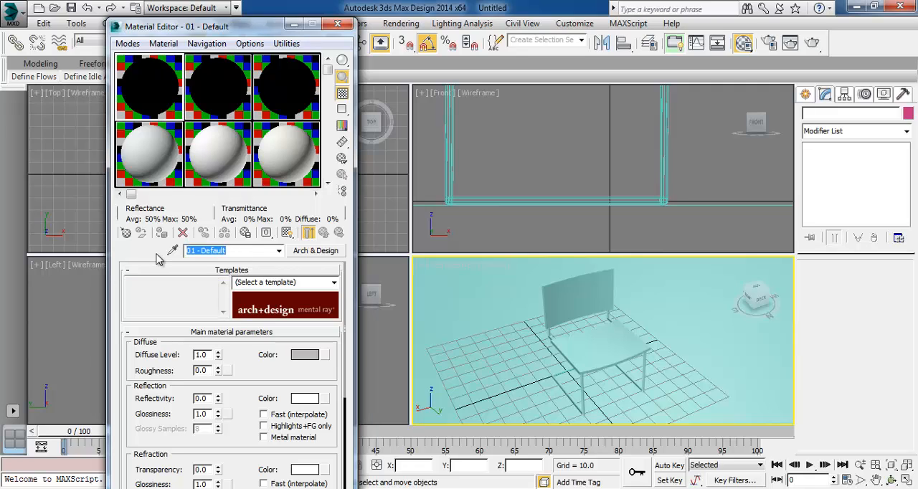
type("Plane")
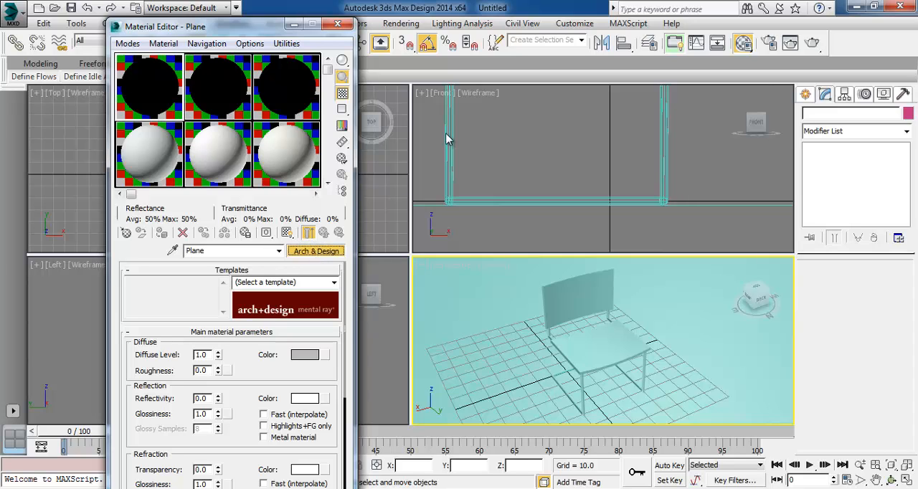
left_click(316, 251)
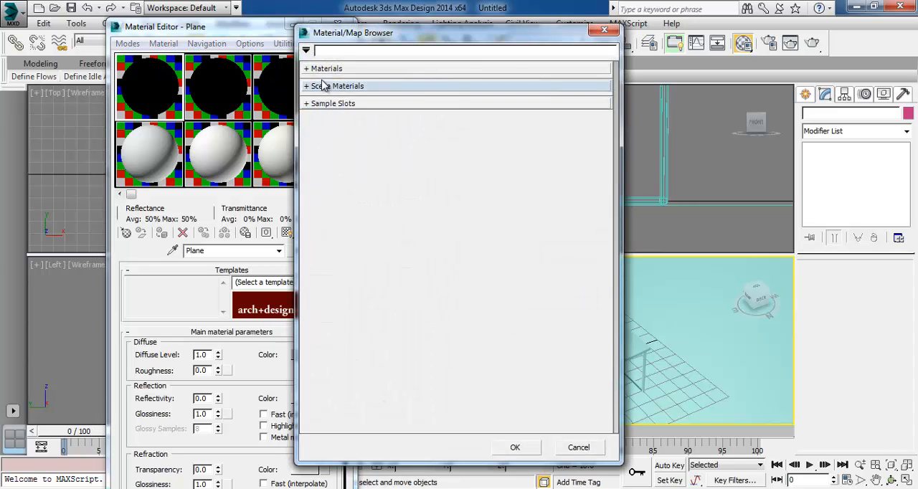
left_click(328, 68)
double_click(350, 272)
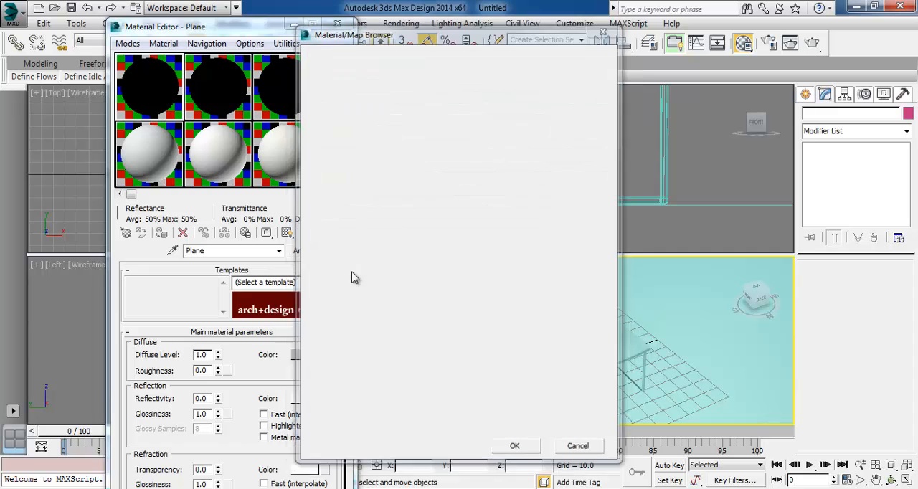
Give the Plane material a light grey colour of value 210 and specular level 30, and assign it to the ground plane
left_click(188, 337)
mouse_move(388, 179)
left_mouse_down()
mouse_move(387, 165)
mouse_move(391, 172)
left_mouse_up()
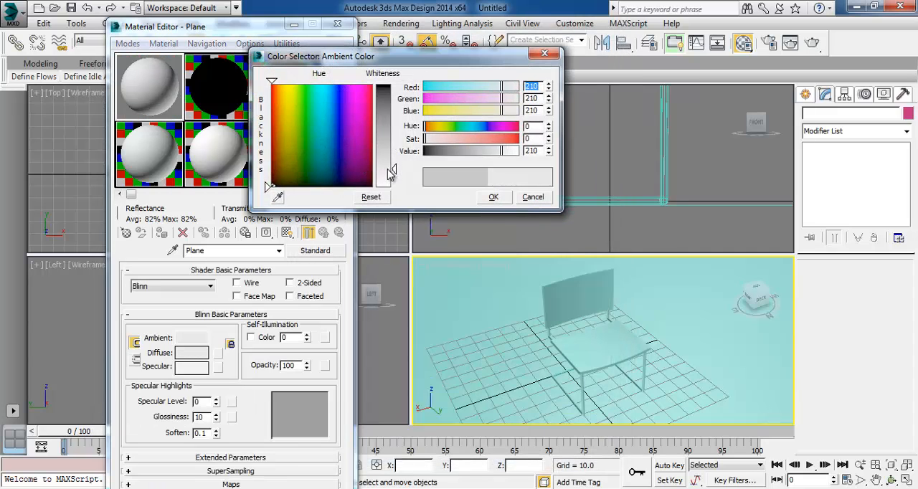
left_click(494, 196)
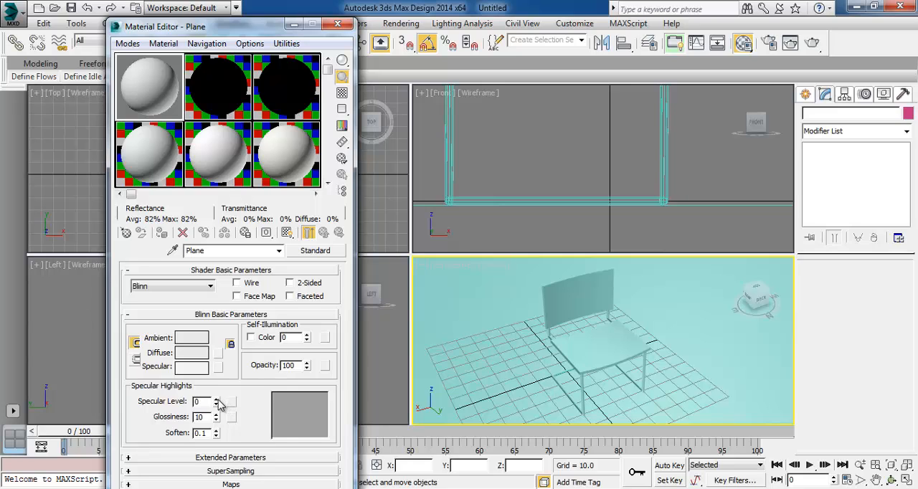
left_click_drag(219, 406, 226, 382)
left_click(471, 303)
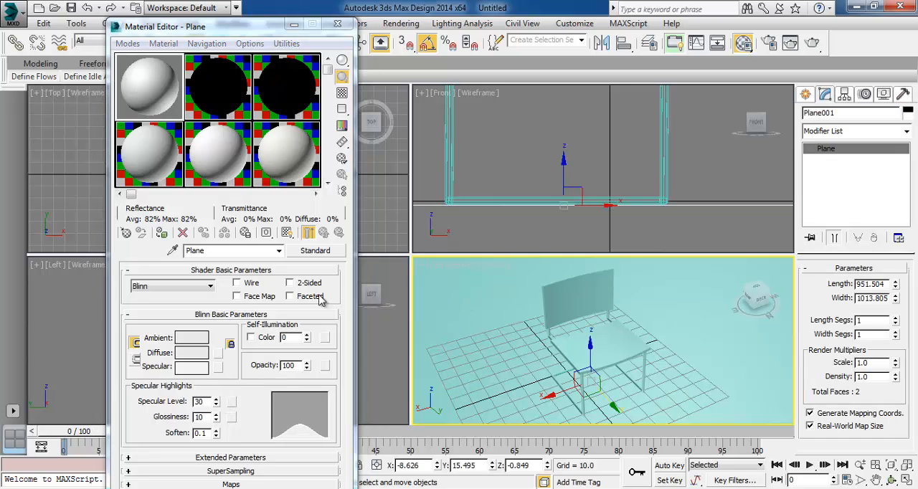
left_click(163, 238)
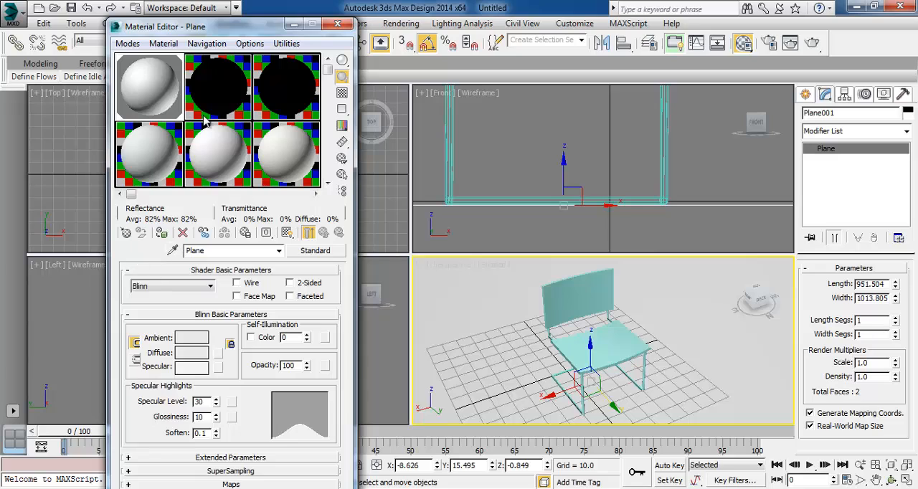
Name the second sample material Iron and open the choice of its material type
left_click(218, 98)
left_click_drag(239, 251, 124, 254)
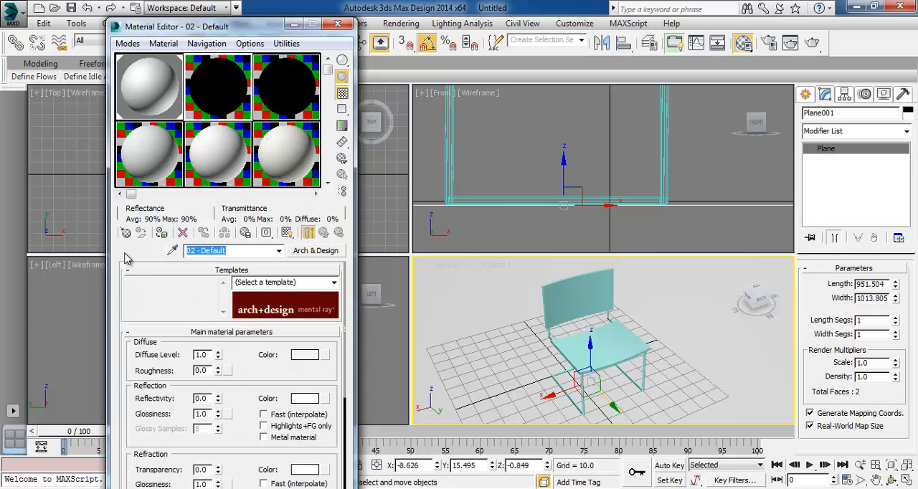
type("T")
type("Iron")
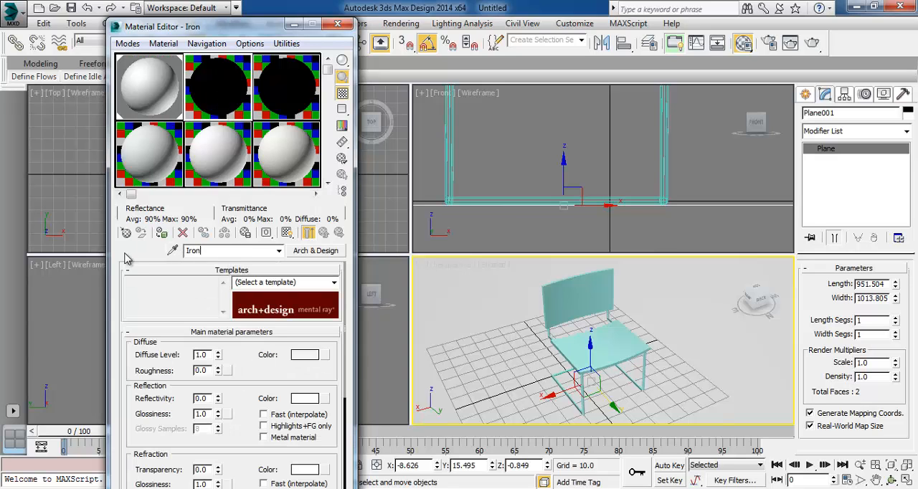
left_click(316, 251)
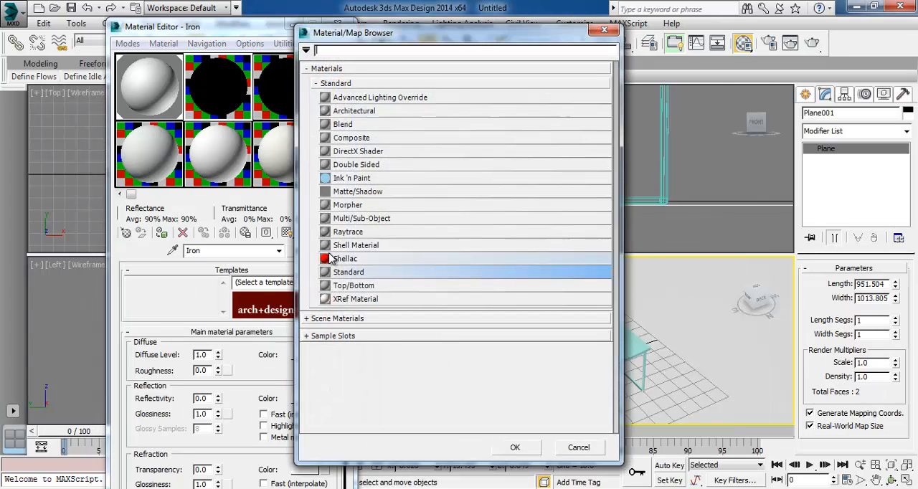
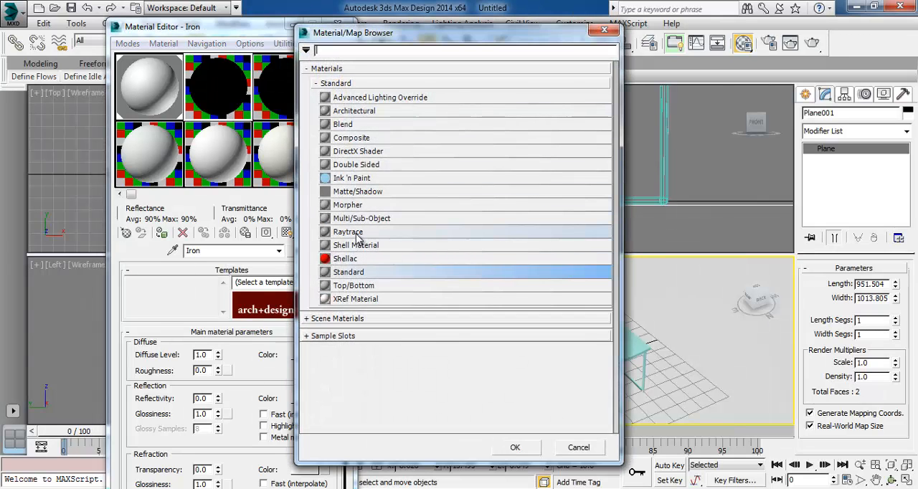
Make Iron a Standard material with white ambient, diffuse and specular colours and specular level 135, and assign it to the chair frame
double_click(348, 277)
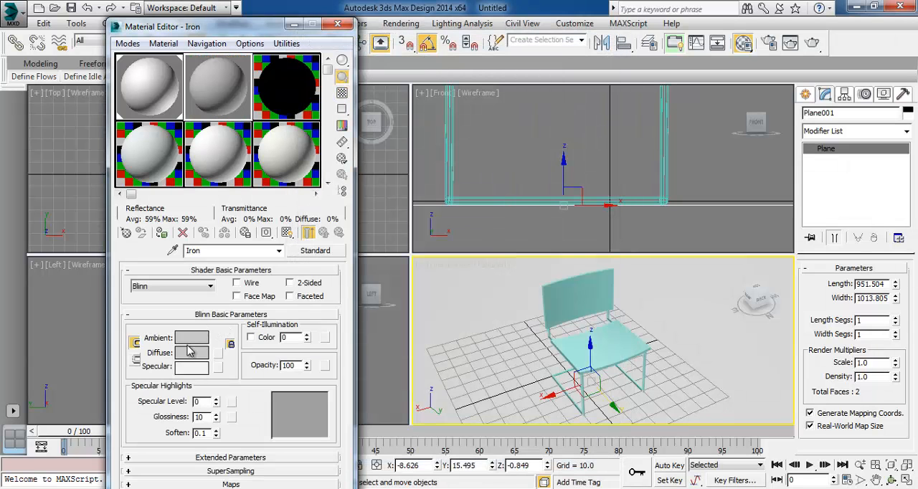
left_click(194, 340)
left_click_drag(385, 157, 384, 198)
left_click(494, 198)
left_click(193, 369)
left_click(488, 191)
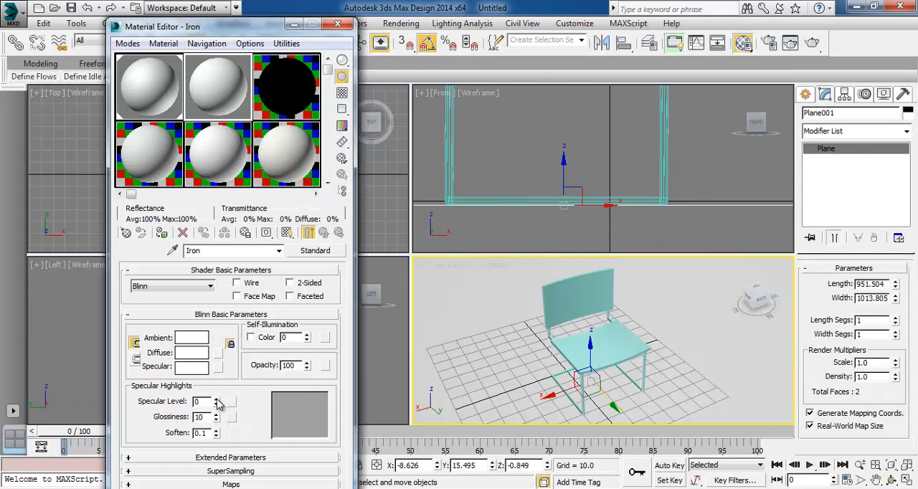
left_click_drag(215, 399, 212, 380)
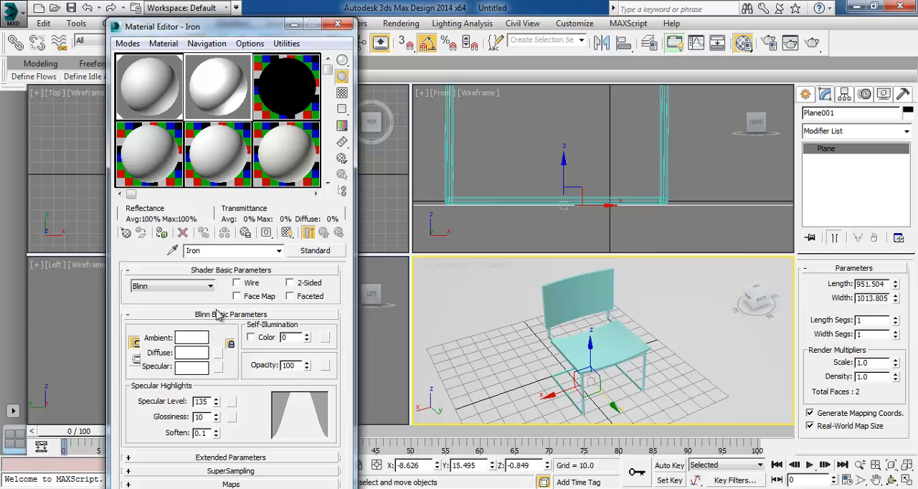
left_click(572, 388)
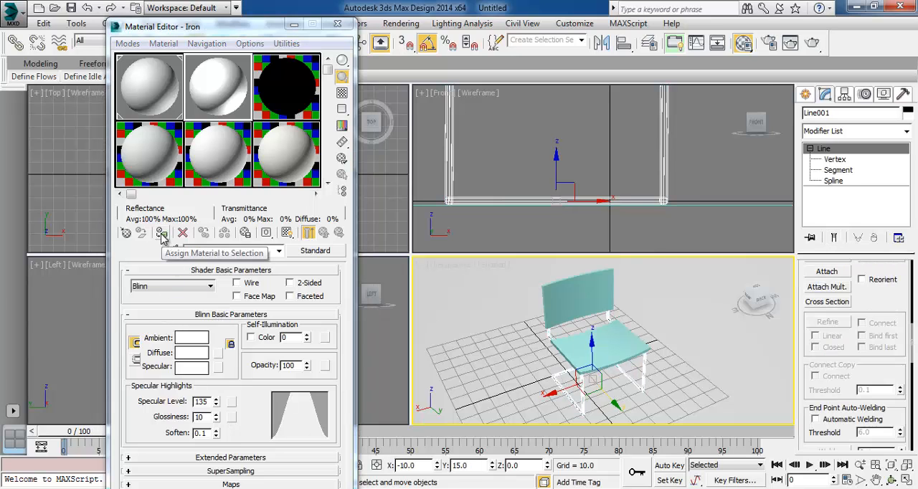
Select the chair's seat and backrest, name the third sample material Leader and change its type to Standard
left_click(608, 349)
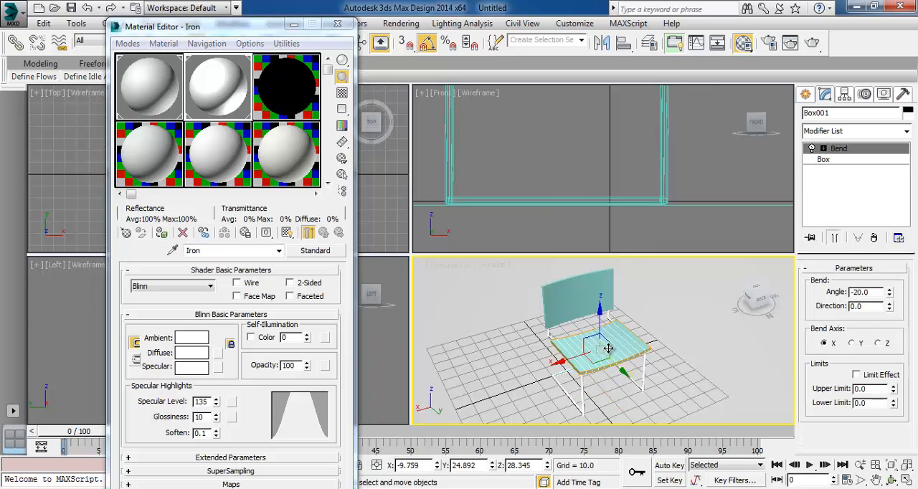
left_click(578, 300, "ctrl")
left_click(286, 84)
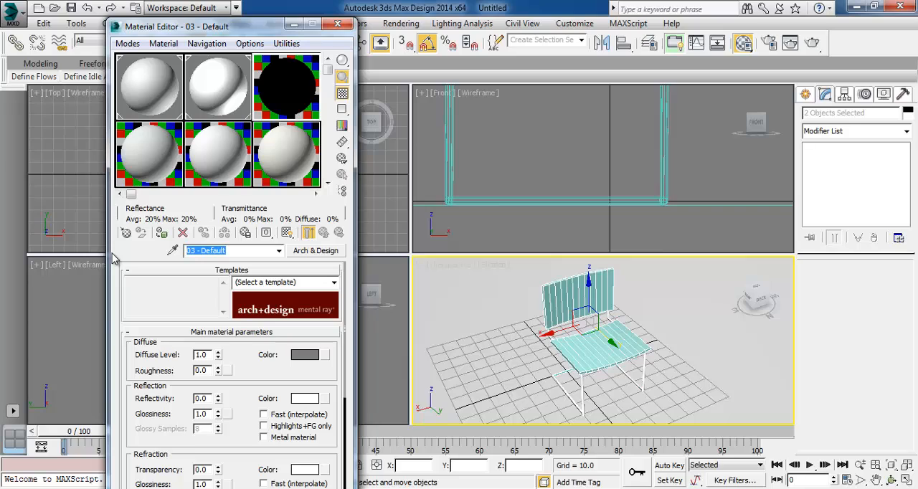
type("Leader")
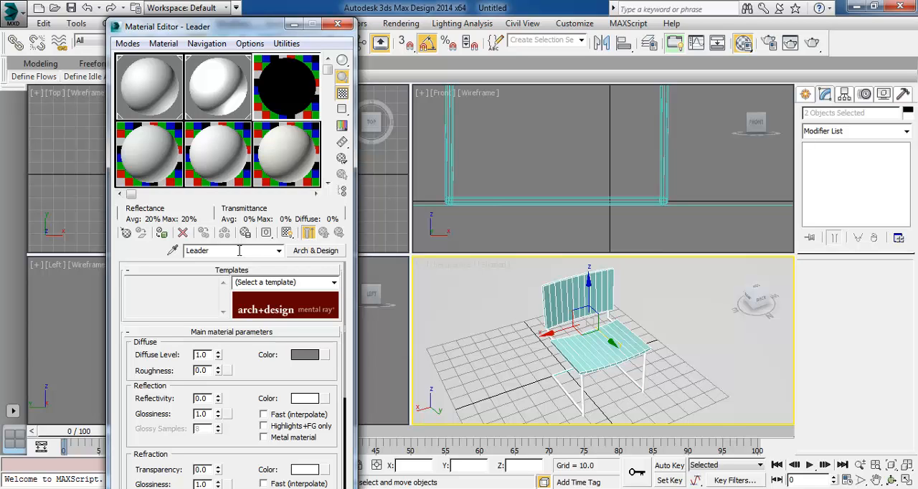
left_click(316, 252)
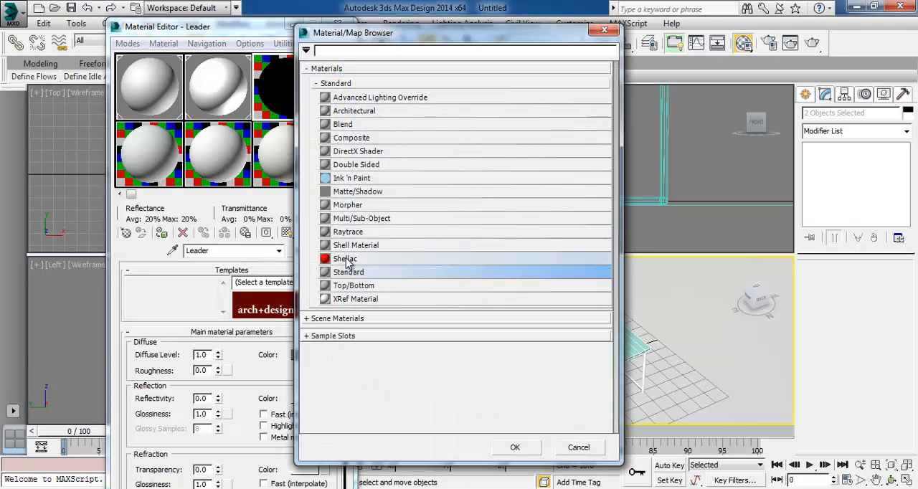
double_click(352, 272)
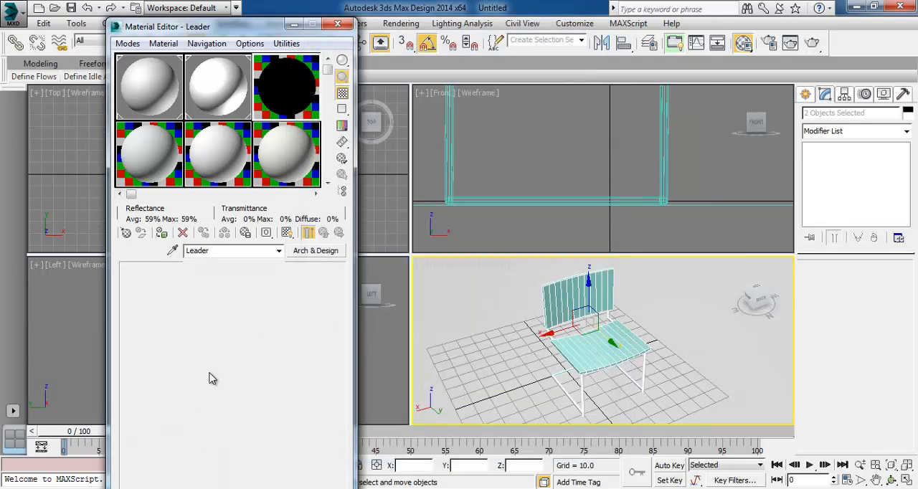
Give the Leader material a near-black ambient and diffuse colour of value 2
left_click(200, 345)
left_click_drag(391, 136, 391, 86)
left_click(390, 89)
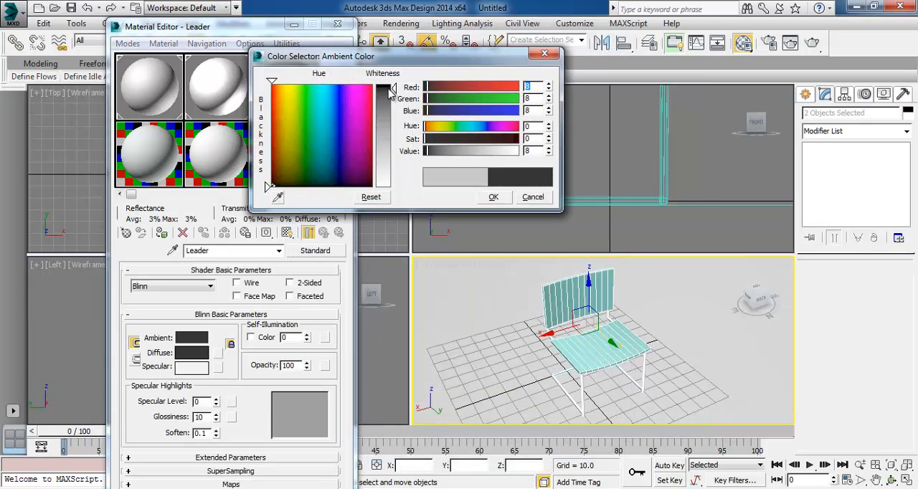
left_click(394, 87)
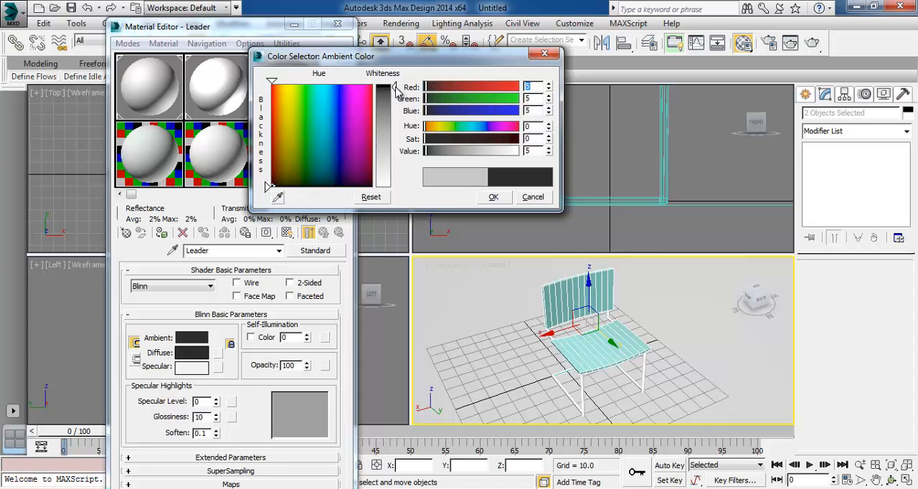
left_click(395, 86)
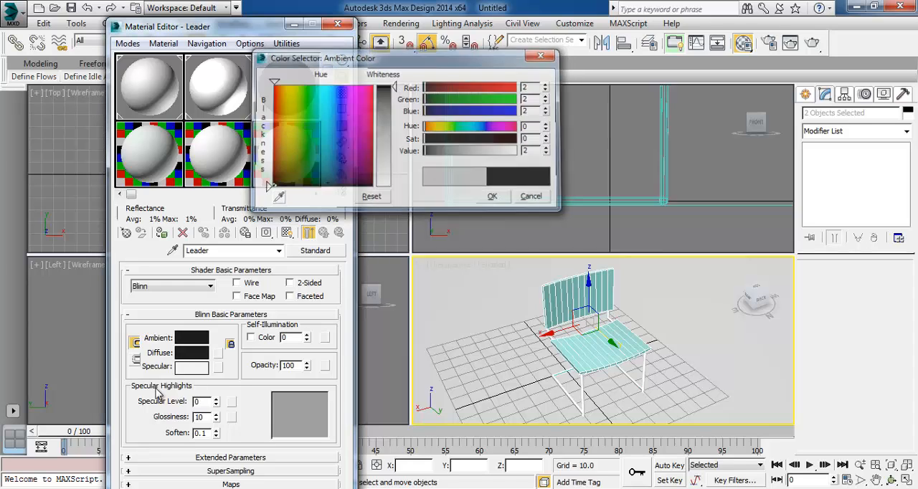
left_click(495, 198)
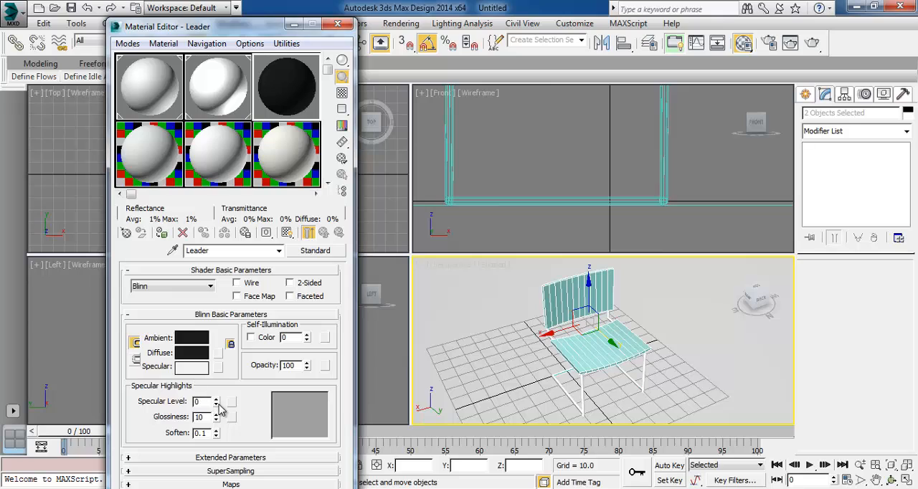
Set the Leader material's specular level to 37 and glossiness to 41, and assign it to the seat and backrest
mouse_move(219, 406)
left_mouse_down()
mouse_move(219, 419)
mouse_move(219, 402)
left_mouse_up()
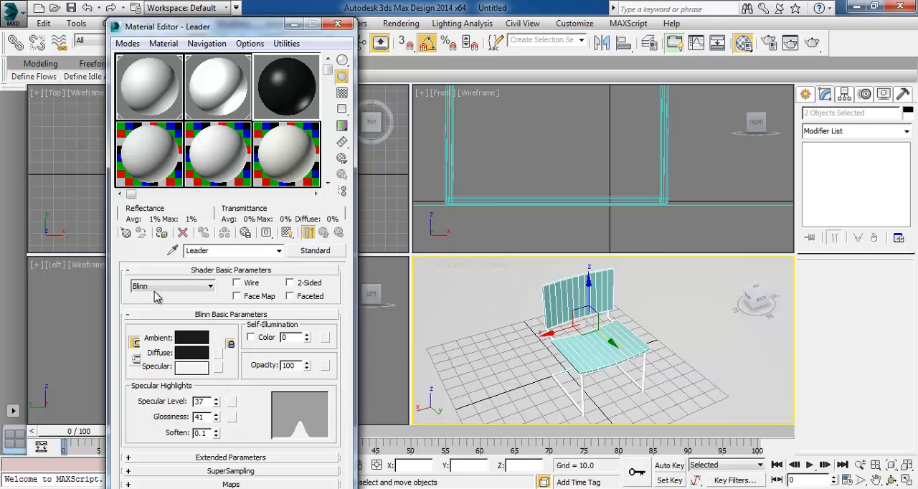
left_click(162, 233)
left_click(448, 296)
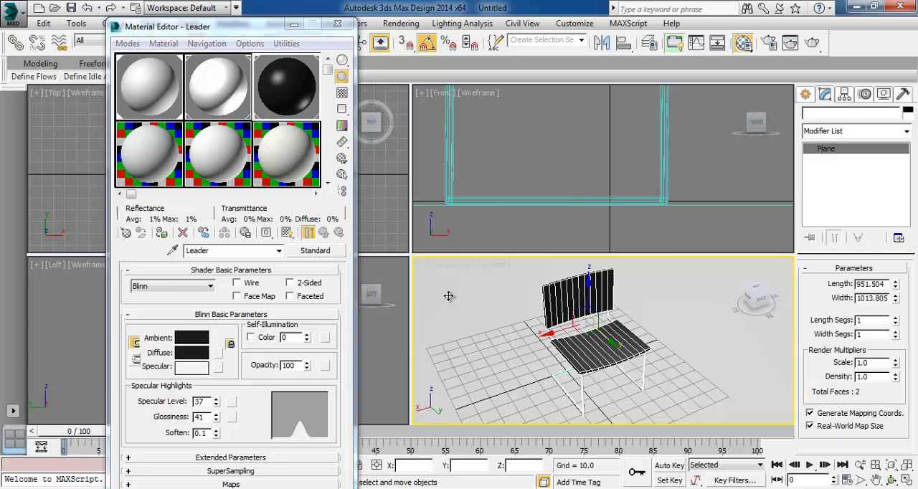
Test-render the Perspective view and darken the Leader material's ambient and diffuse colour to pure black, value 0
left_click(818, 44)
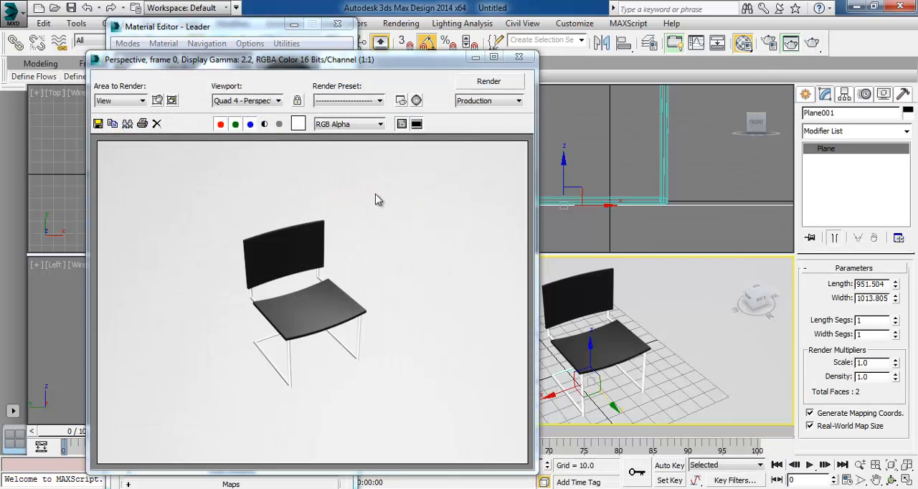
left_click(520, 57)
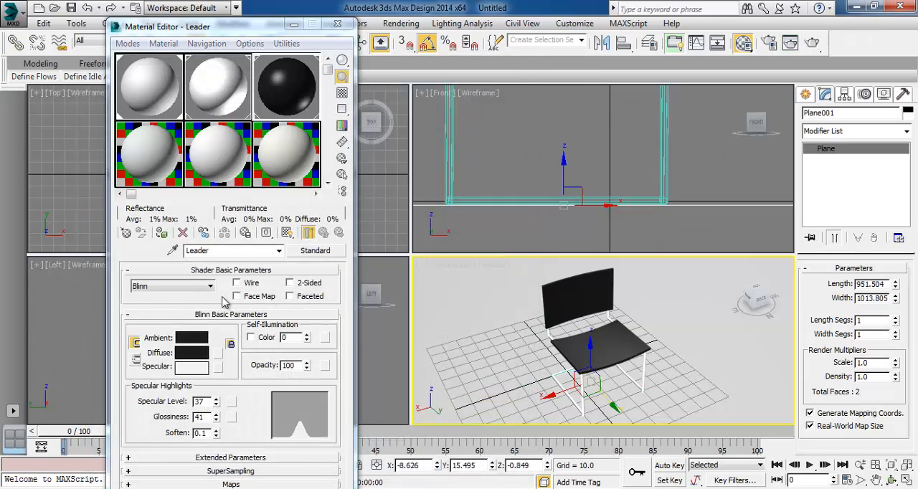
left_click(192, 337)
left_click_drag(386, 96, 388, 84)
left_click(491, 196)
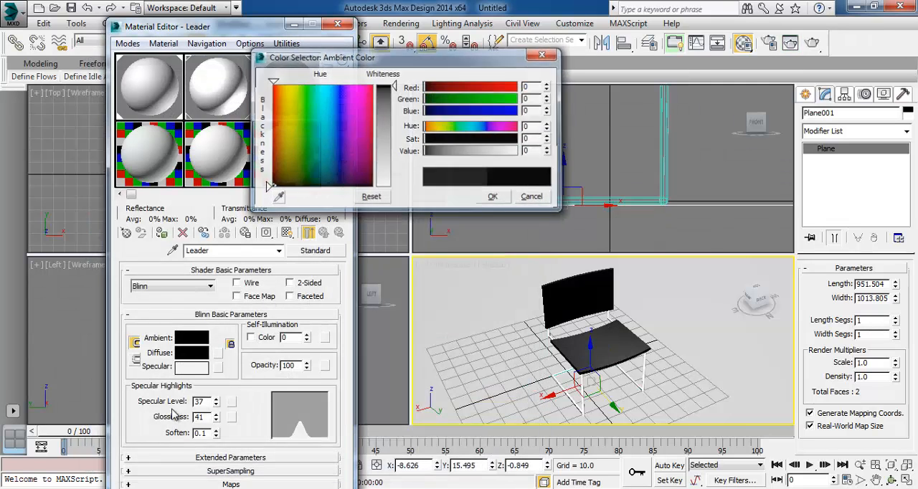
Set the Leader material's specular level to 46 and glossiness to 77, and test-render the Perspective view
mouse_move(215, 403)
left_mouse_down()
mouse_move(218, 413)
mouse_move(219, 396)
left_mouse_up()
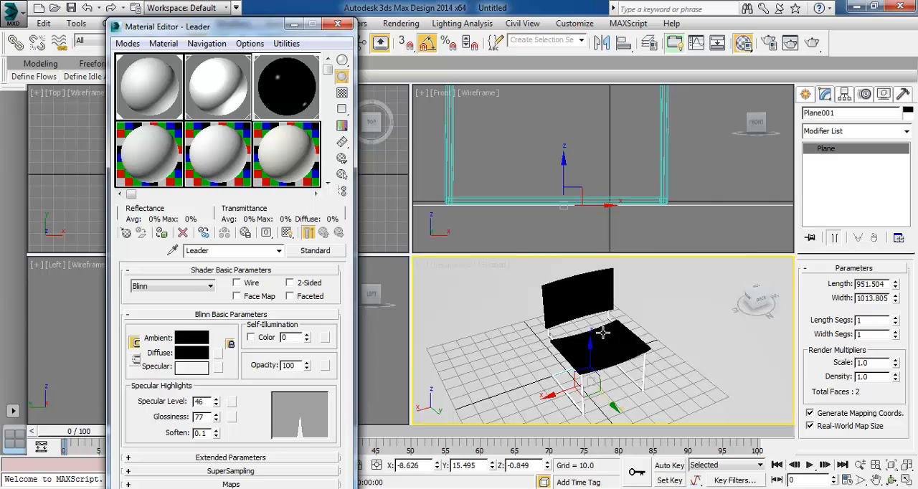
left_click(811, 43)
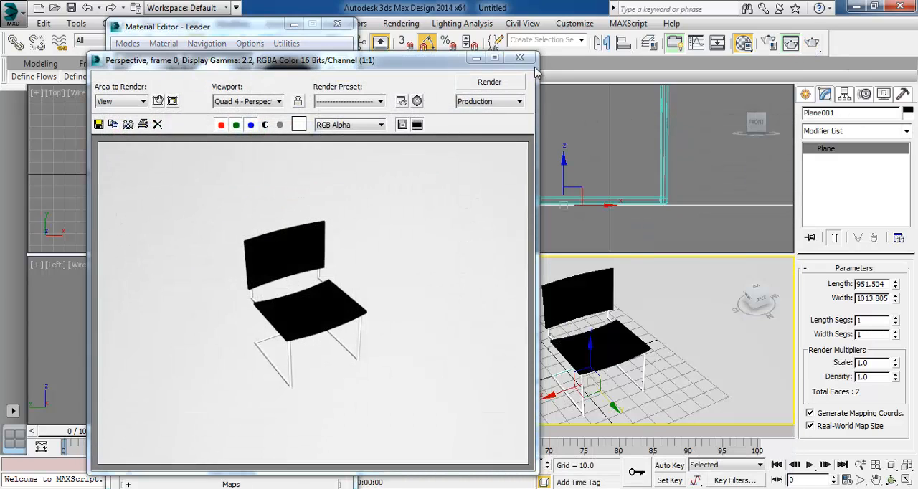
left_click(519, 57)
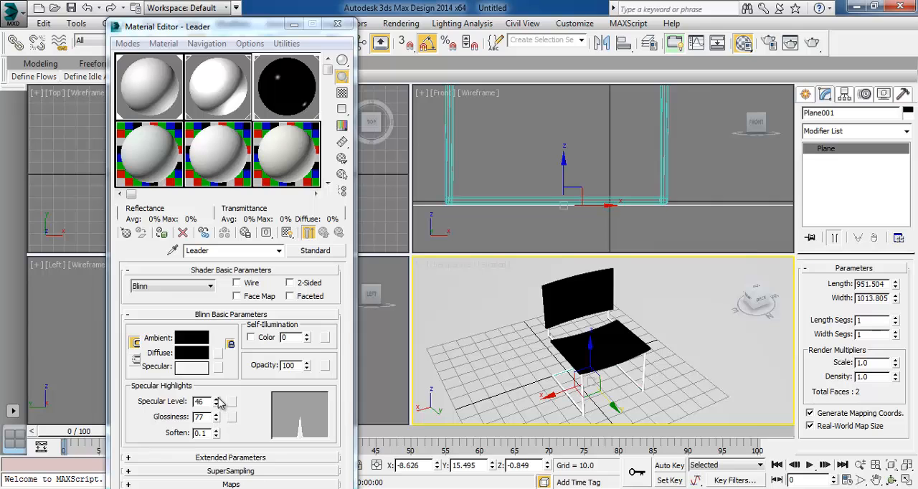
Readjust the Leader material's specular highlights for a broader sheen, test-render the chair again and close the Material Editor
left_click_drag(220, 404, 217, 430)
left_click(810, 48)
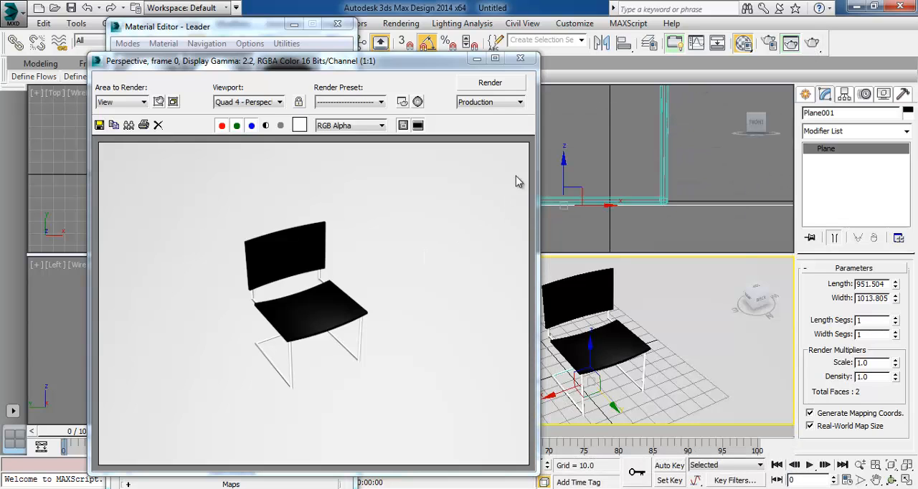
left_click(521, 59)
left_click(337, 25)
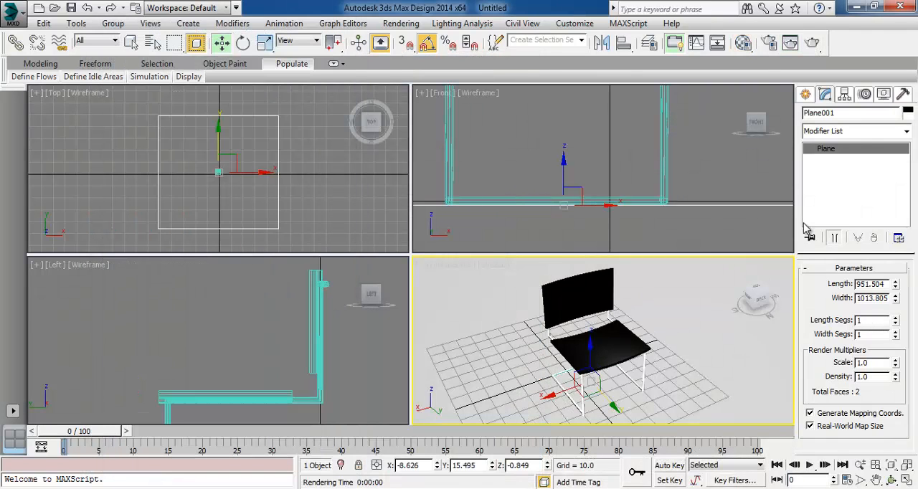
Create a standard Target Spot light in the Top view, placed diagonally off the chair and aimed at it
left_click(806, 95)
left_click(842, 115)
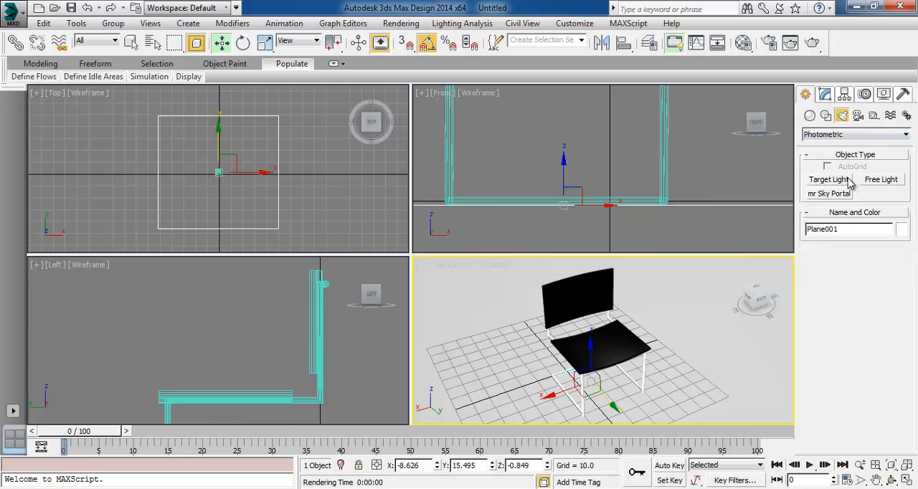
left_click(837, 136)
left_click(834, 156)
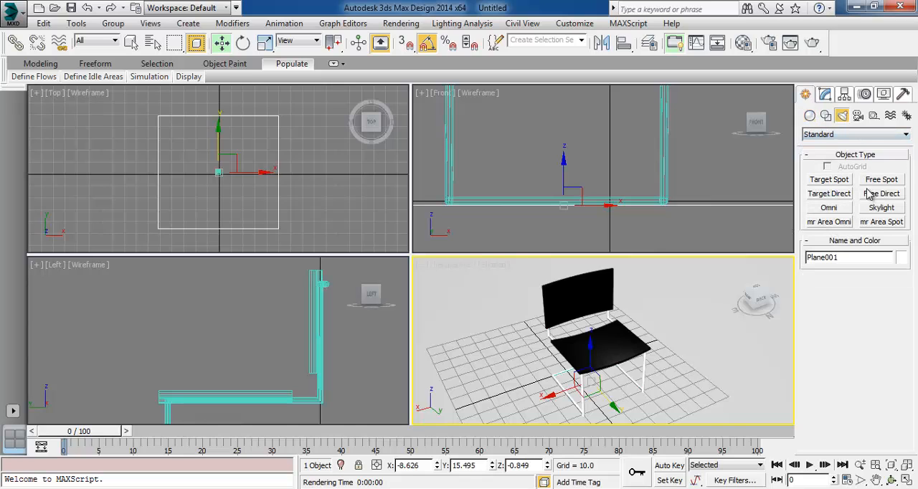
left_click(831, 184)
scroll(267, 188, "down", 3)
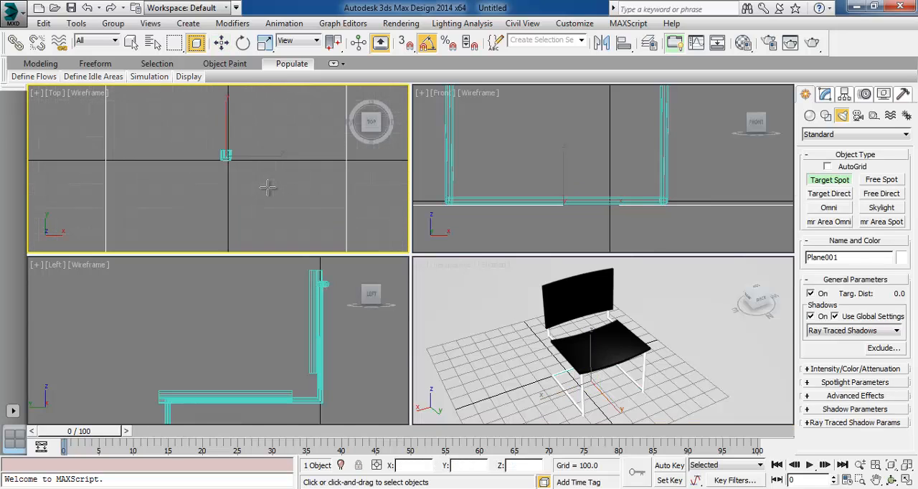
left_click_drag(266, 188, 225, 155)
Raise the spotlight above the chair and move it closer, to about X 77, Y -139, Z 297
left_click(221, 42)
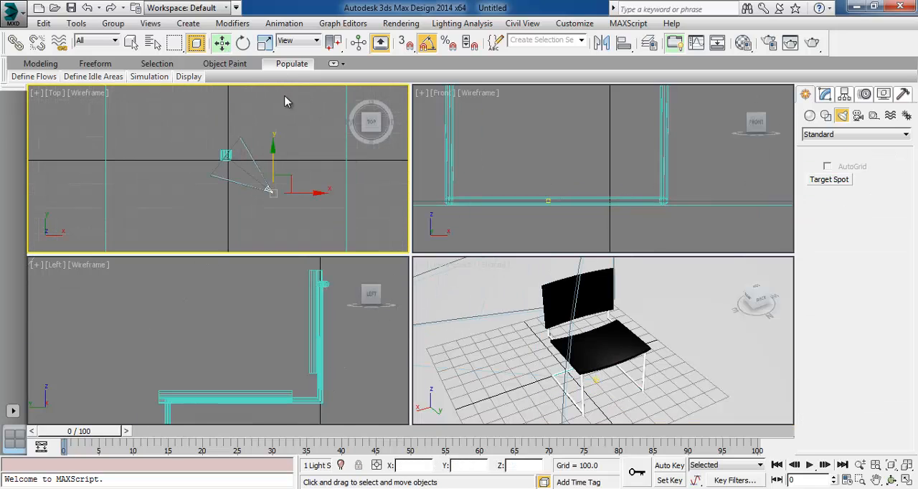
scroll(587, 223, "down", 5)
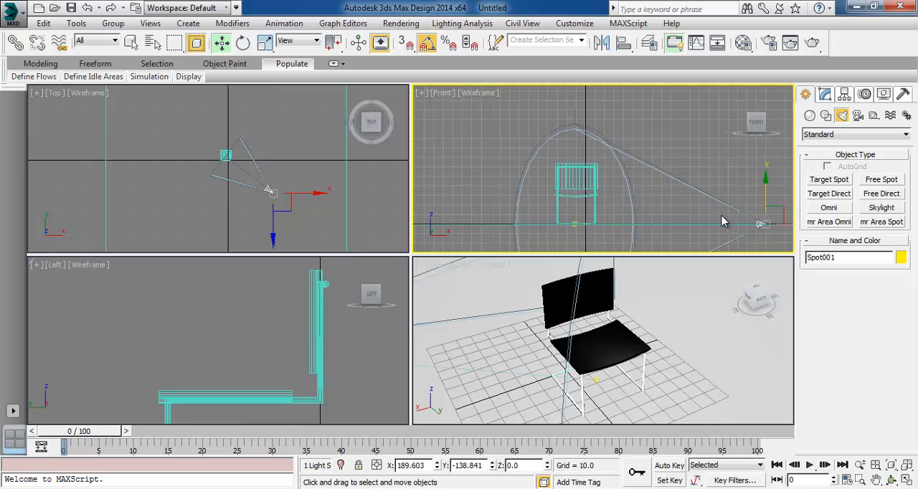
left_click_drag(764, 190, 765, 39)
middle_click_drag(644, 145, 603, 234)
scroll(603, 234, "down", 5)
left_click_drag(635, 207, 629, 142)
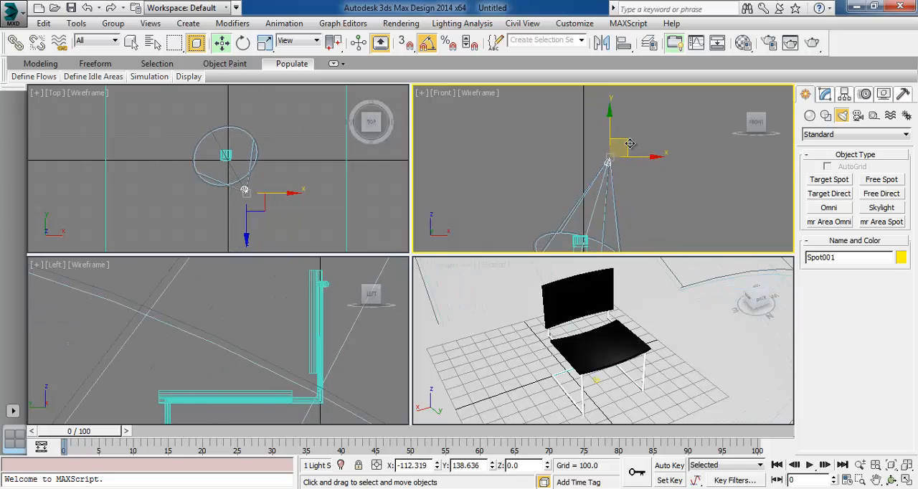
middle_click_drag(225, 190, 236, 183)
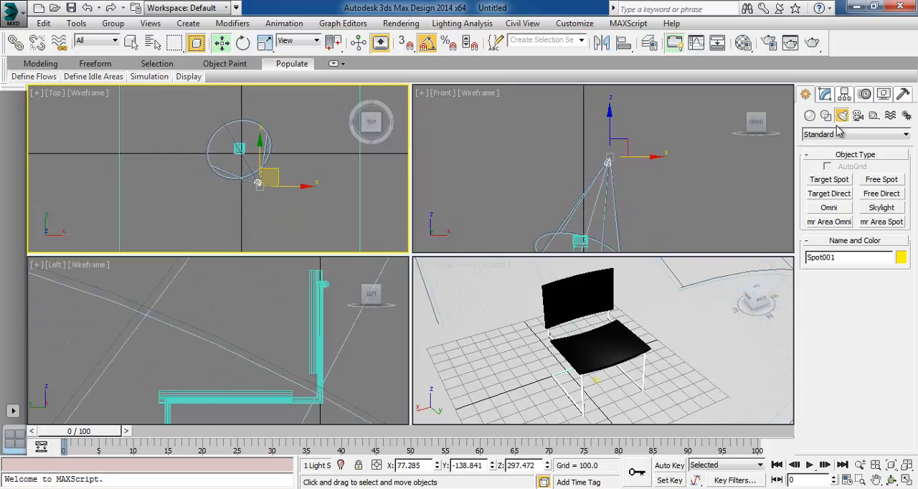
Narrow the spotlight's cone to a hotspot of 17 and a falloff of 32
left_click(825, 93)
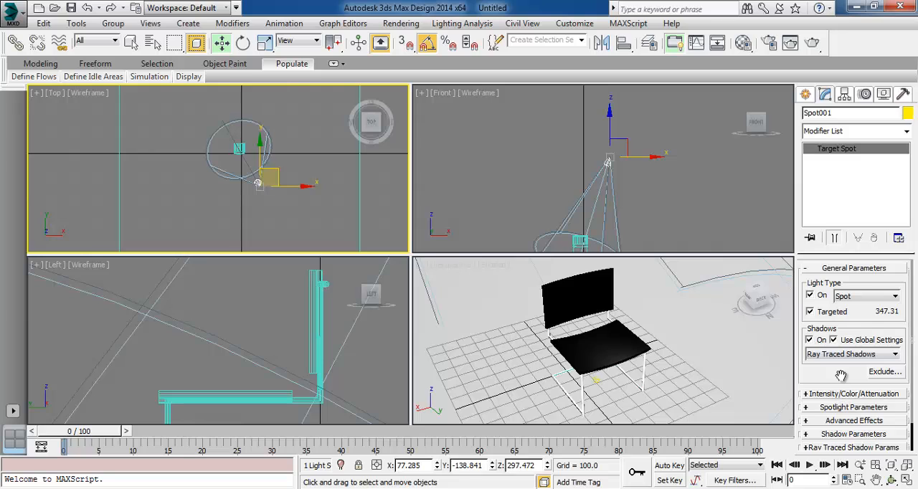
scroll(841, 376, "down", 2)
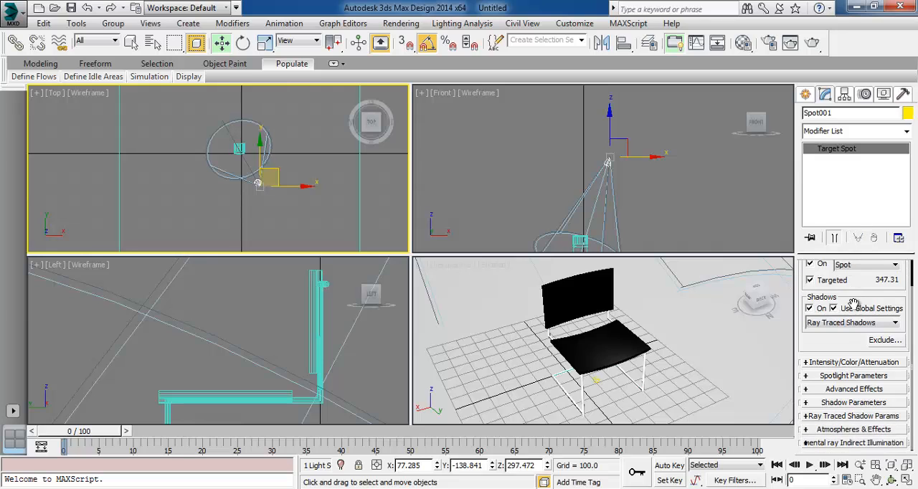
left_click(843, 404)
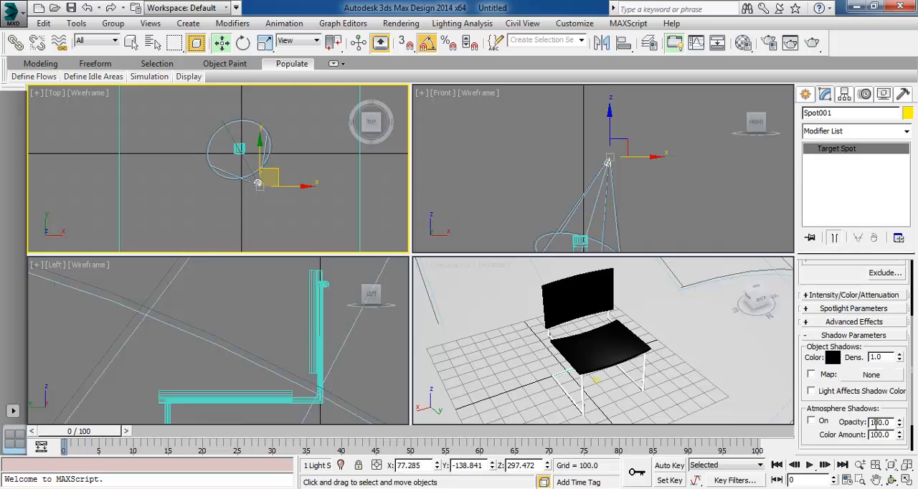
left_click(852, 309)
left_click_drag(897, 363, 897, 401)
left_click_drag(906, 486, 916, 449)
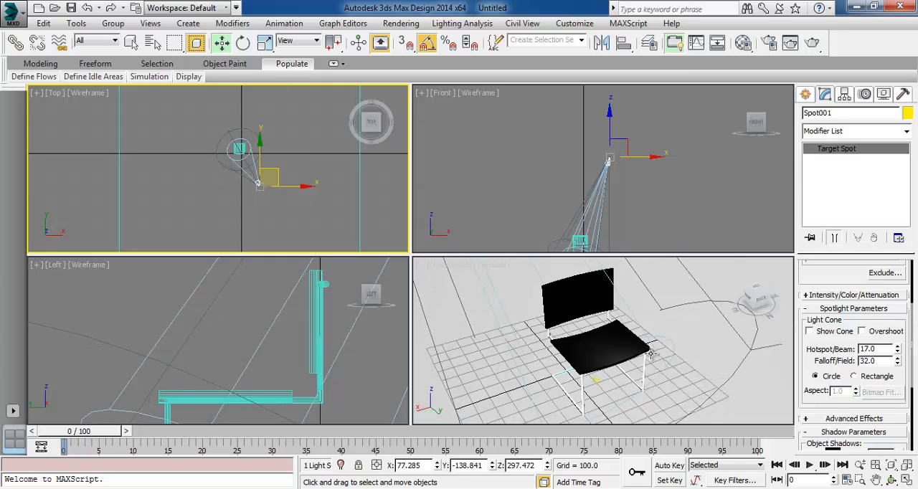
Render the Perspective view from slightly farther out to check the narrow spotlight cone, and close the rendered frame
left_click(678, 355)
middle_click_drag(630, 181, 627, 154)
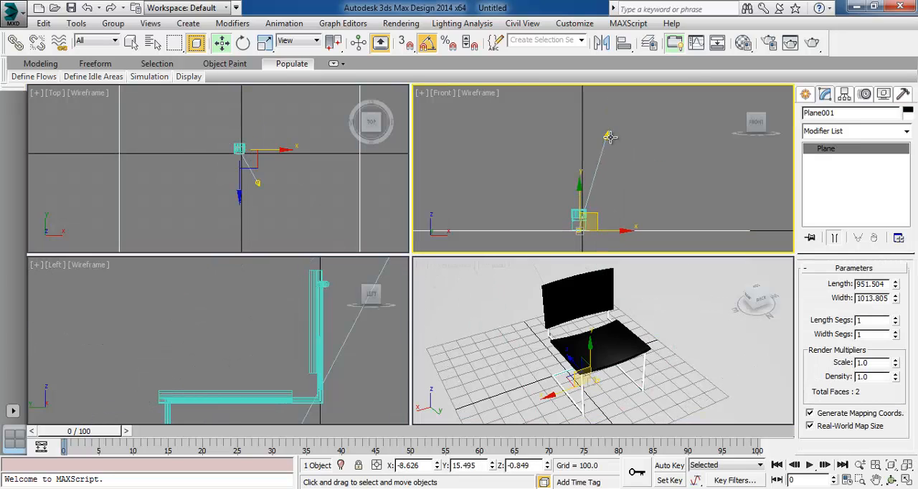
left_click(608, 134)
left_click(667, 189)
scroll(670, 327, "down", 3)
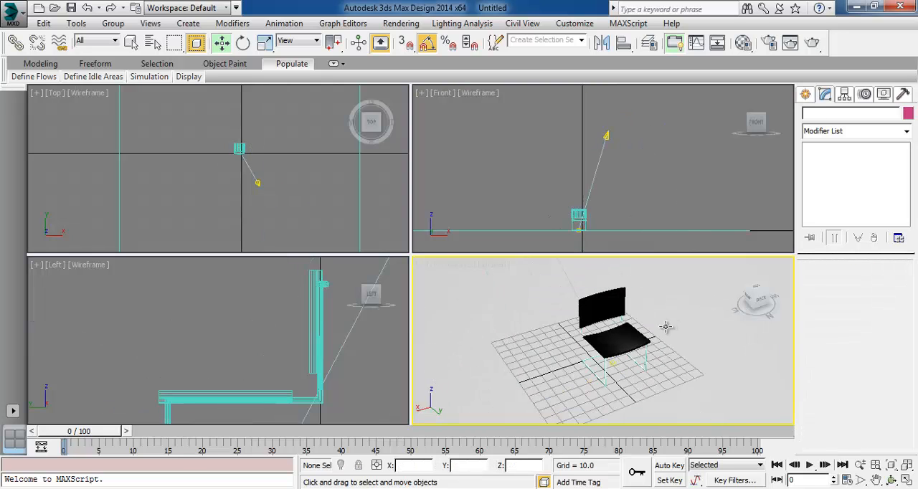
scroll(656, 330, "up", 2)
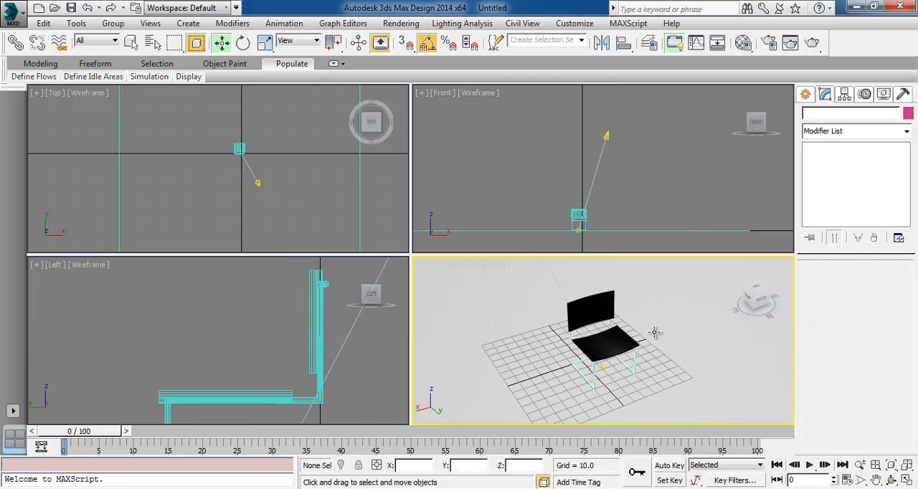
left_click(815, 43)
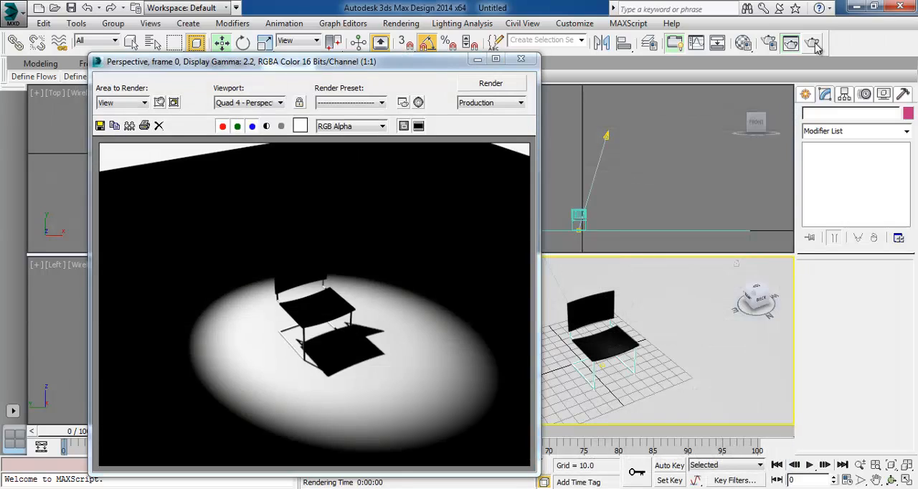
left_click(520, 58)
Widen the spotlight's cone to a hotspot of 24.4 and a falloff of 34.6
left_click(289, 178)
left_click(259, 184)
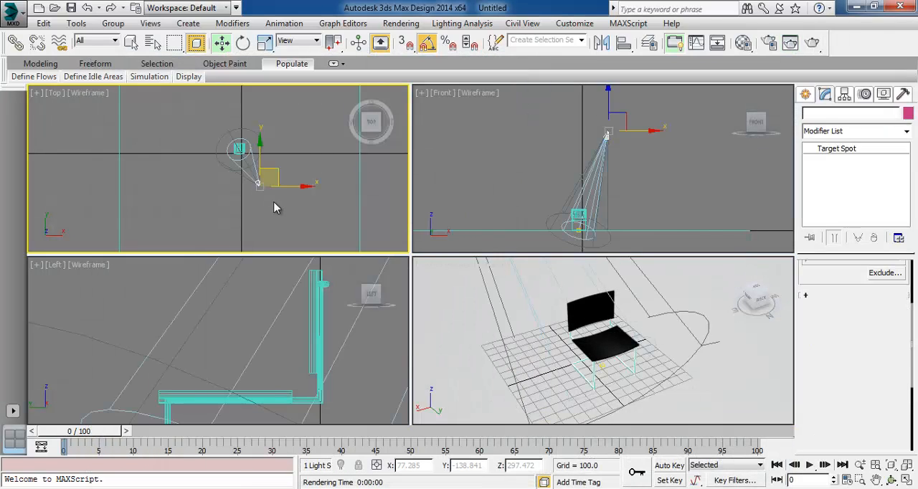
scroll(247, 176, "up", 3)
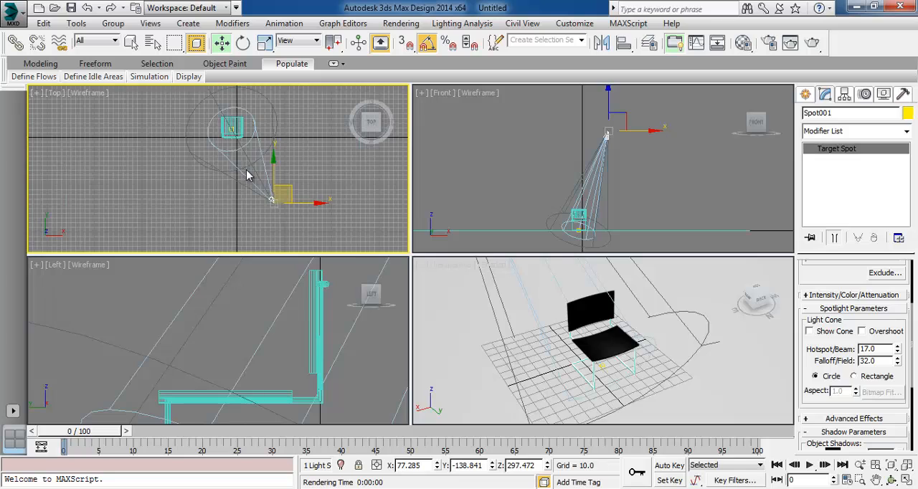
left_click(246, 116)
left_click(609, 136)
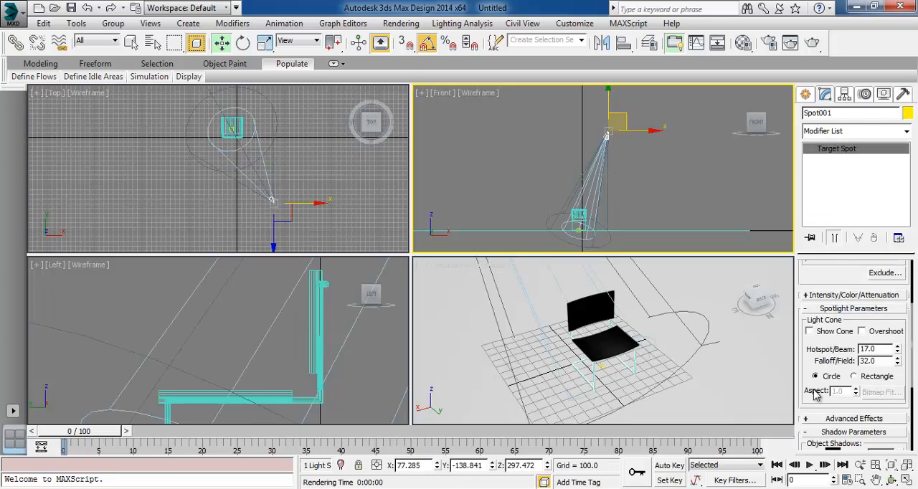
left_click_drag(815, 394, 796, 231)
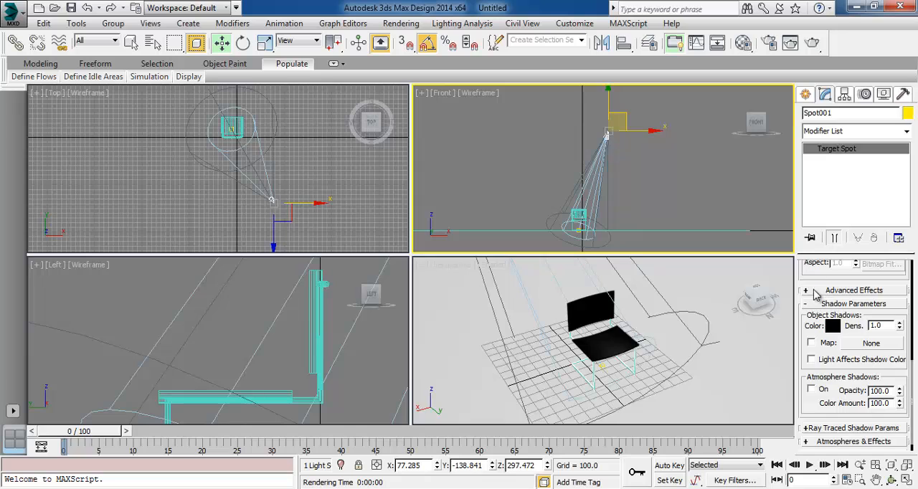
left_click_drag(804, 274, 809, 395)
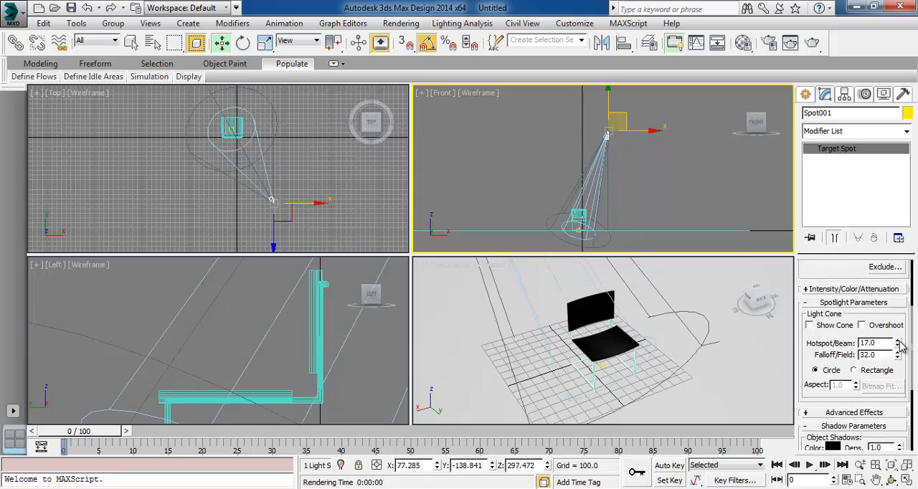
left_click_drag(898, 345, 901, 292)
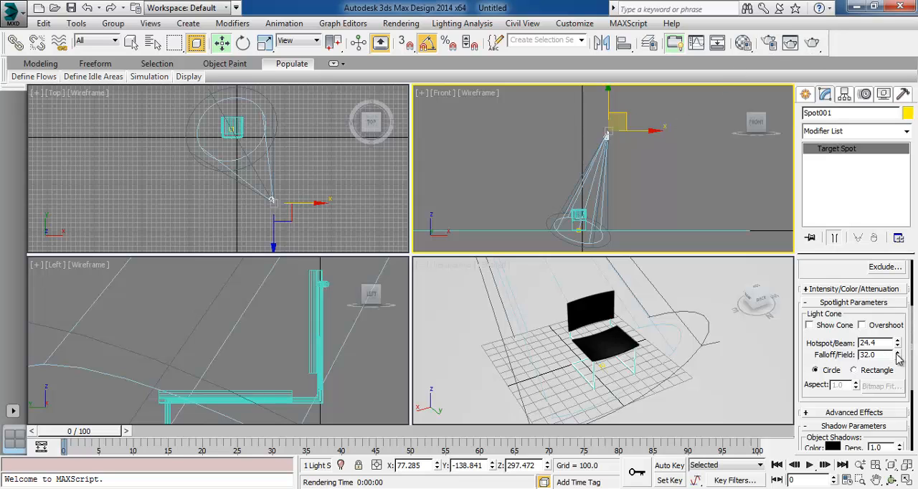
left_click_drag(898, 359, 898, 353)
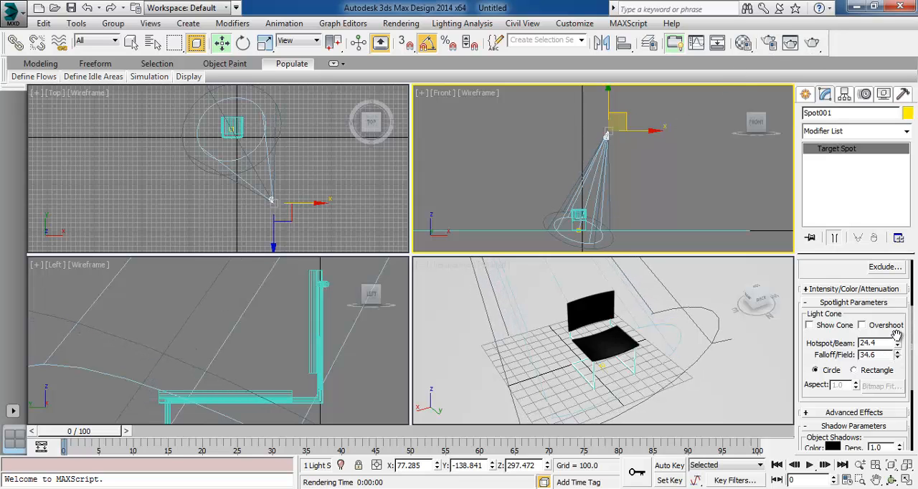
Render the Perspective view to check the widened light cone, and close the rendered frame
left_click(812, 43)
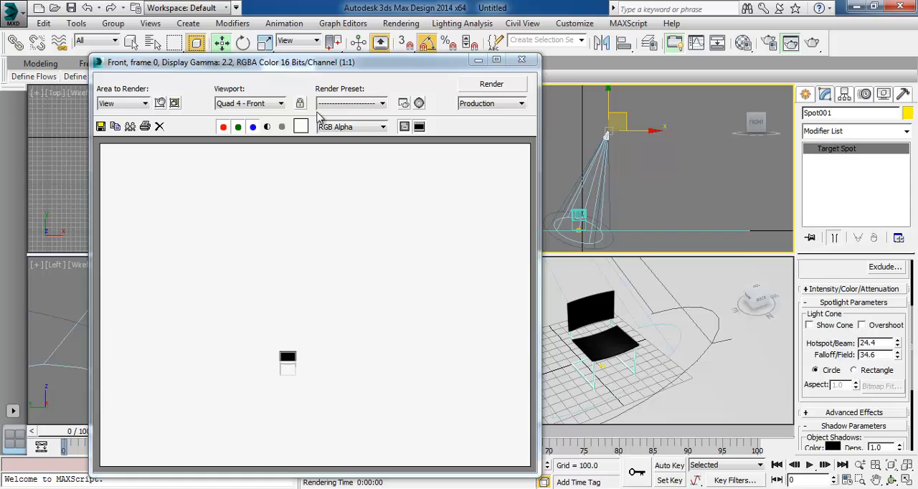
left_click(251, 106)
left_click(242, 144)
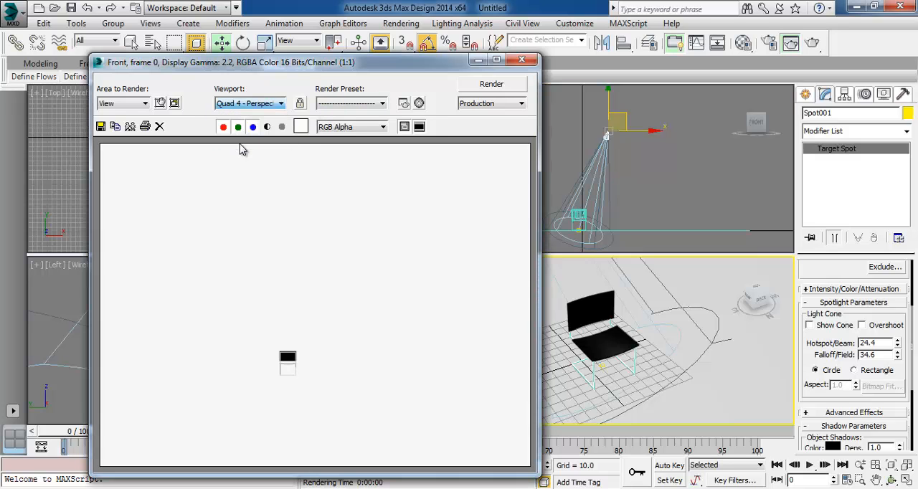
left_click(490, 88)
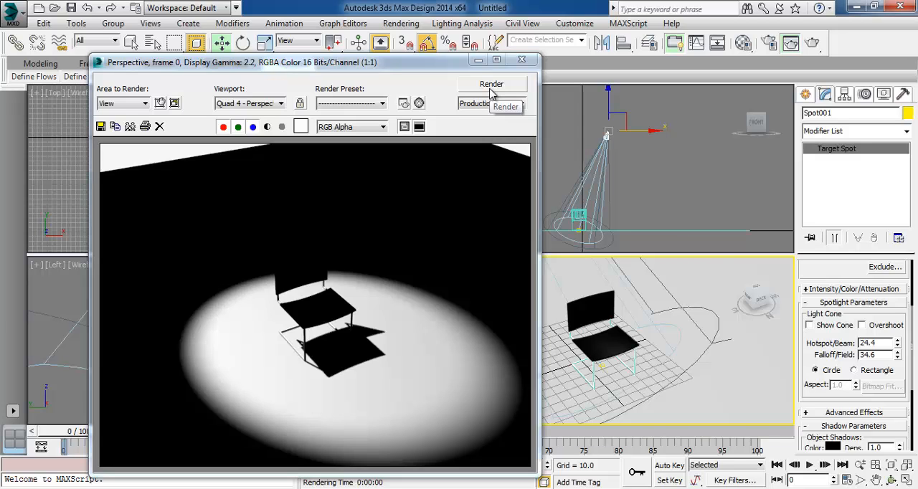
left_click(522, 59)
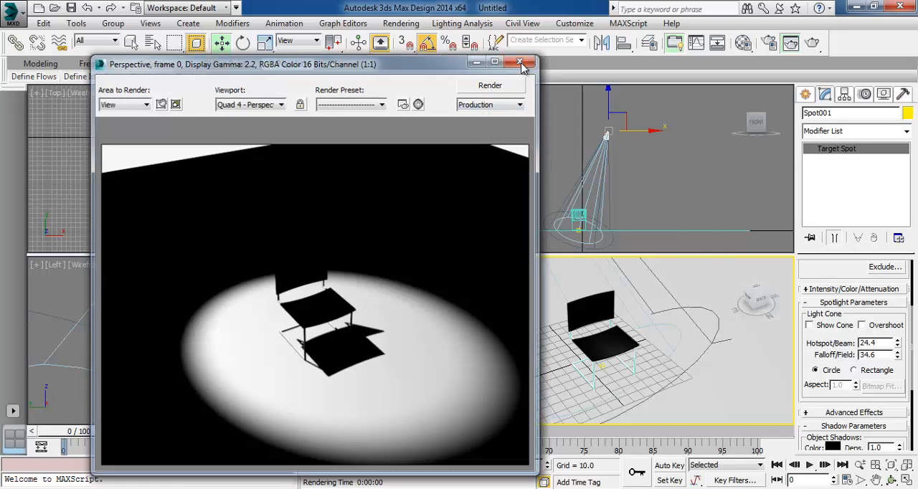
Move the spotlight in the Top view to the opposite side of the chair, to about X 62, Y 166
left_click(441, 144)
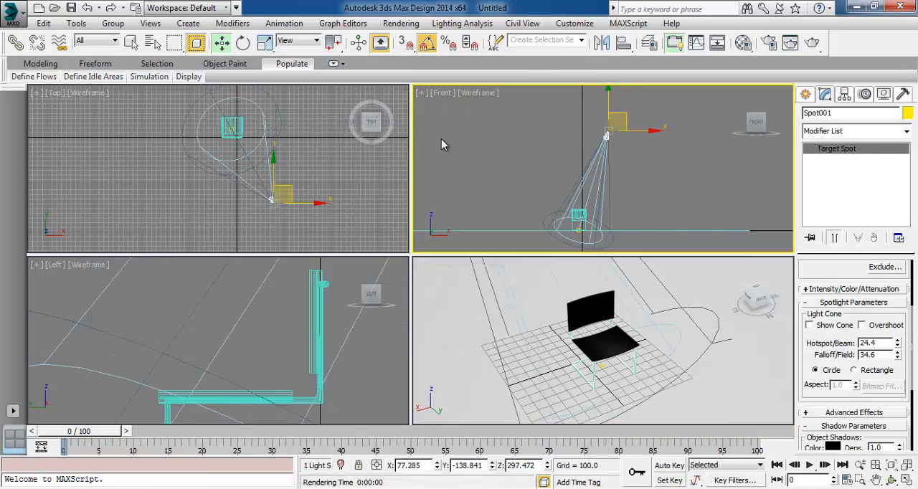
left_click(272, 199)
middle_click_drag(318, 179, 306, 198)
left_click_drag(277, 202, 277, 94)
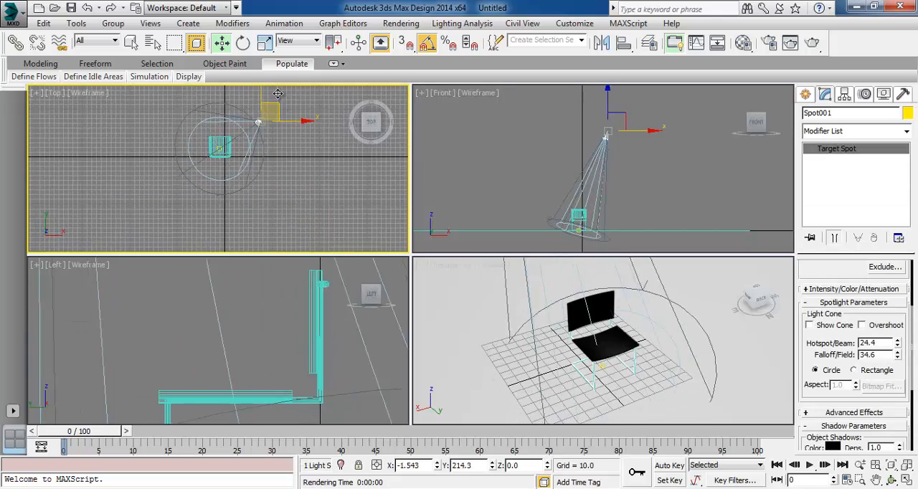
Render the Perspective view to check the lighting from the spotlight's new position, and close the rendered frame
left_click(813, 45)
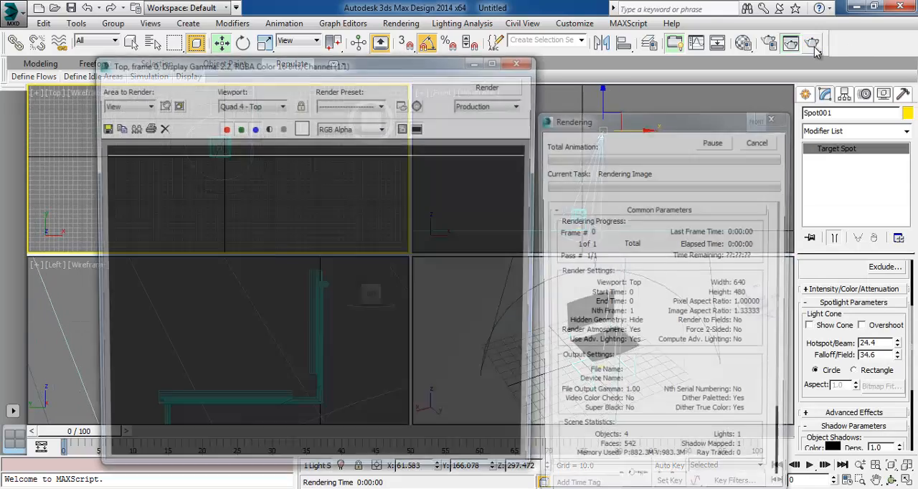
left_click(269, 105)
left_click(247, 144)
left_click(493, 86)
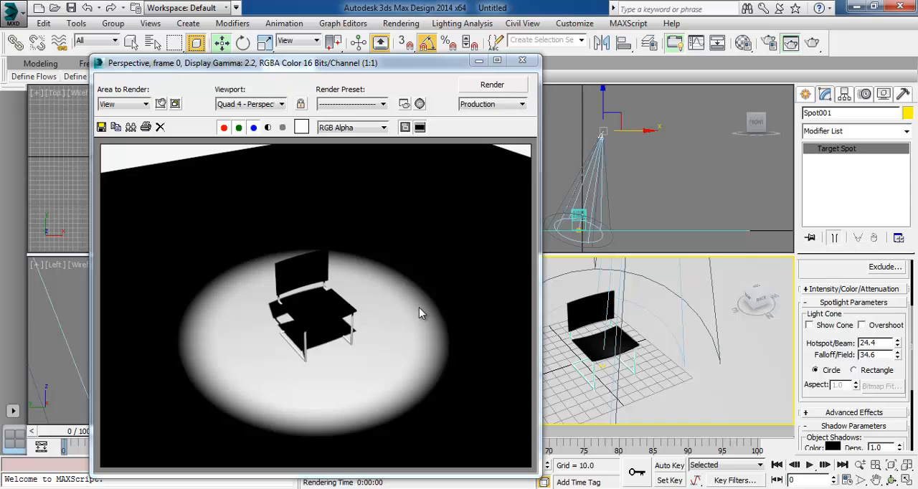
left_click(530, 63)
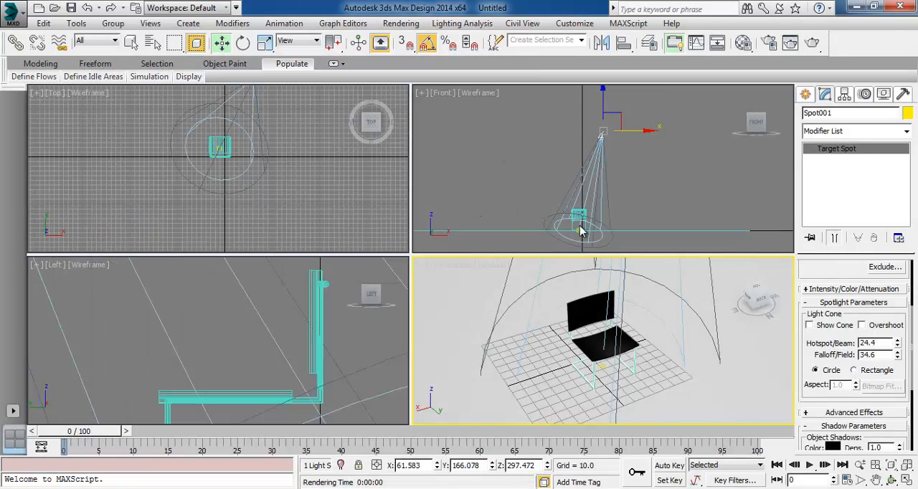
Increase the spotlight's falloff to 72.2 for a much softer, larger light edge
left_click(621, 164)
left_click(600, 136)
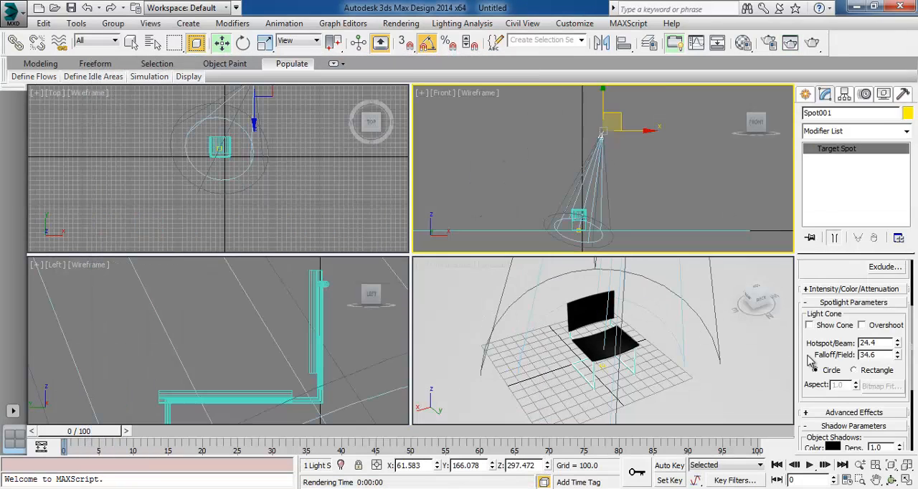
left_click_drag(898, 356, 898, 323)
Render the Perspective view to check the larger falloff on the ground plane, and close the rendered frame
left_click(813, 43)
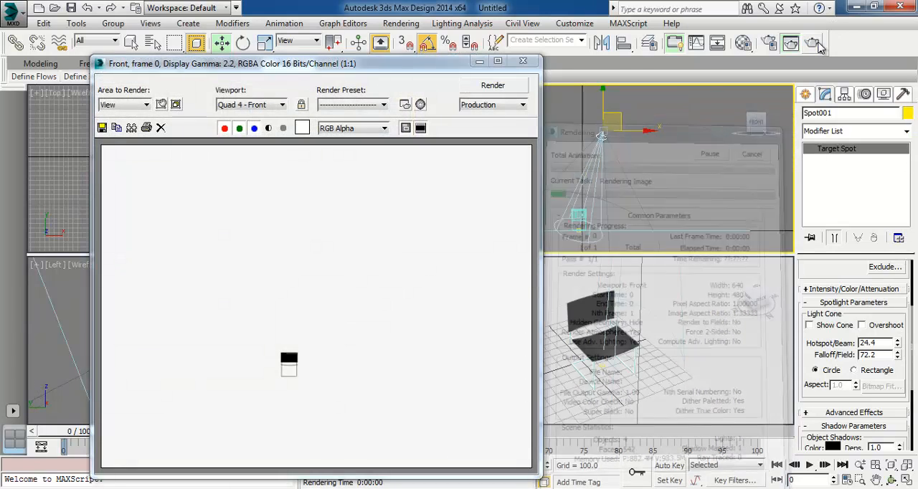
left_click(244, 106)
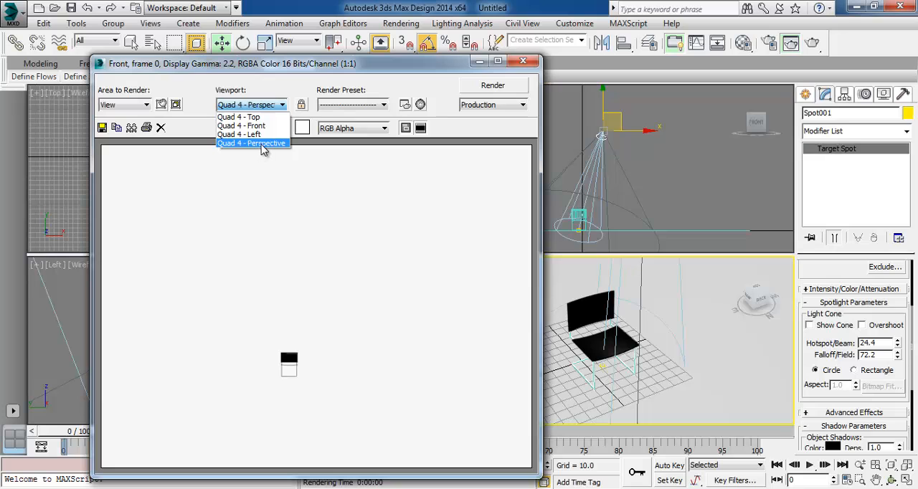
left_click(258, 152)
left_click(492, 90)
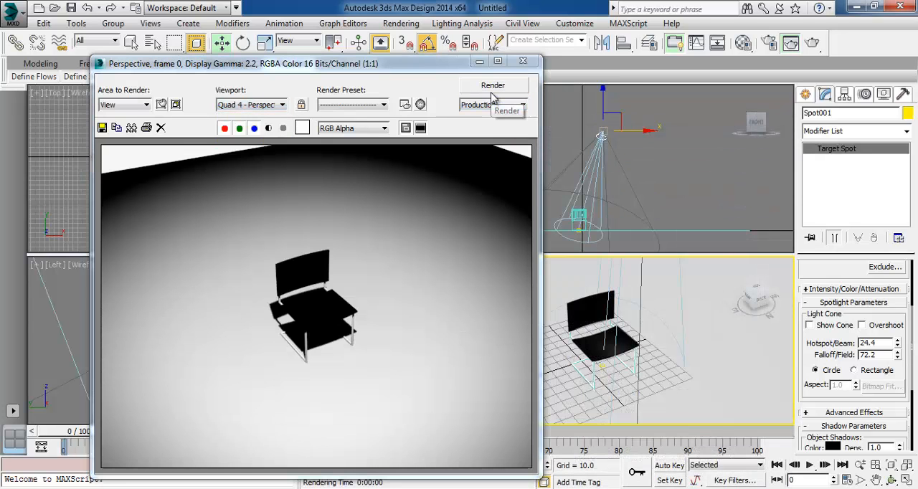
left_click(522, 60)
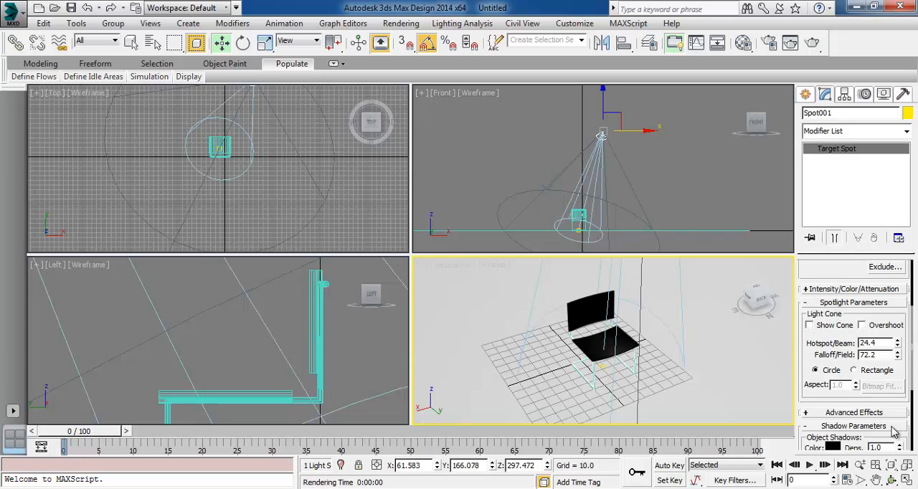
Lower the spotlight's shadow density to 0.51 and test-render the Perspective view
scroll(912, 367, "down", 5)
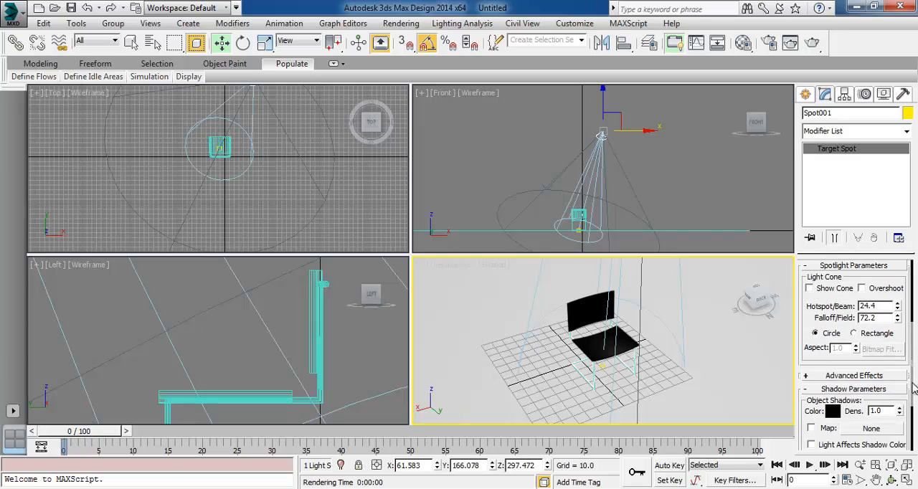
left_click_drag(902, 374, 904, 425)
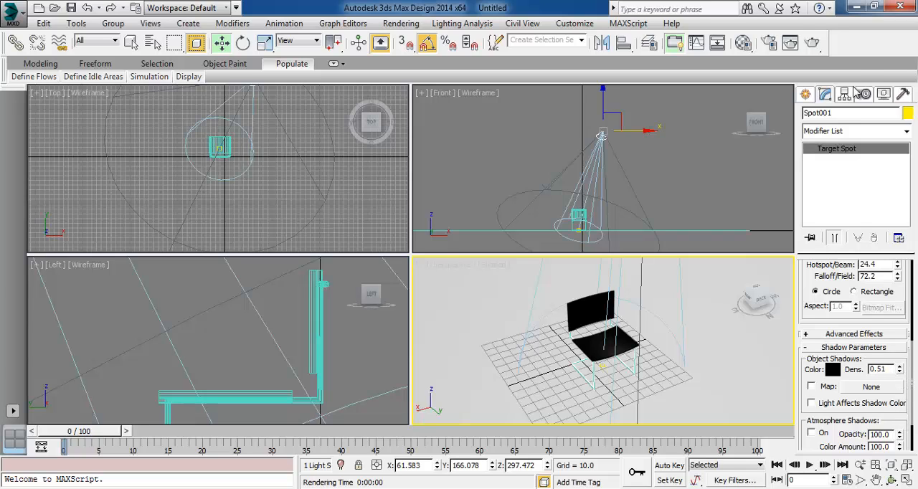
left_click(736, 350)
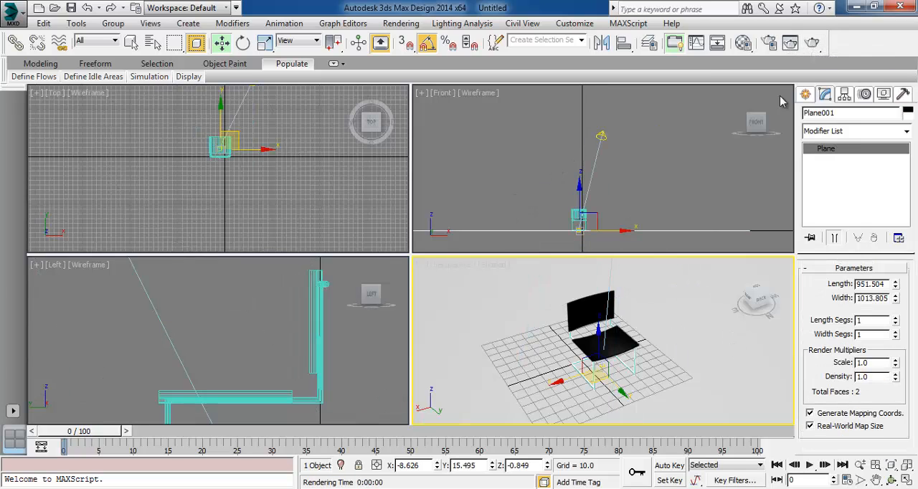
left_click(812, 43)
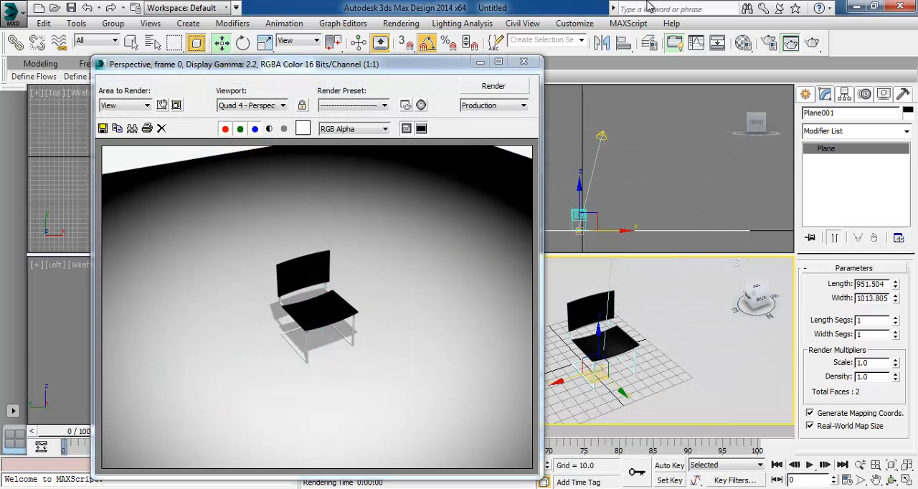
left_click(523, 61)
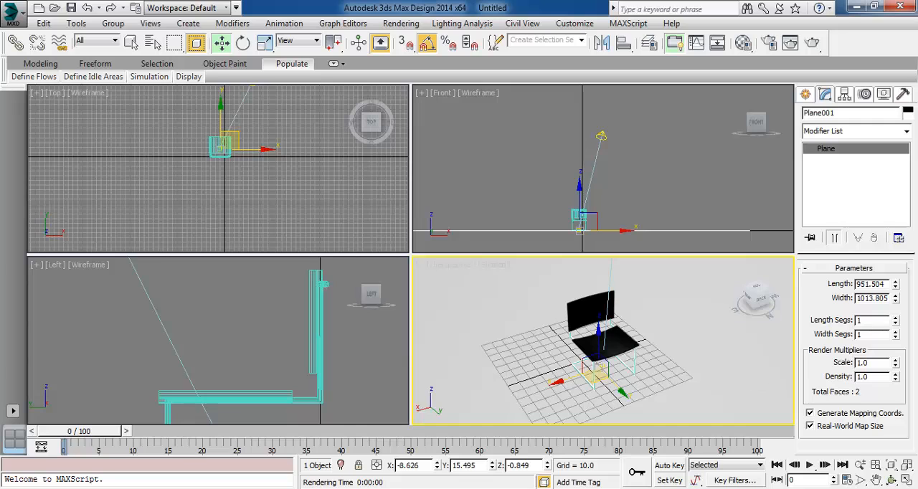
Orbit the Perspective view to a lower angle on the chair and render it from there, ending with the Move tool active
left_click(892, 480)
left_click_drag(616, 356, 678, 296)
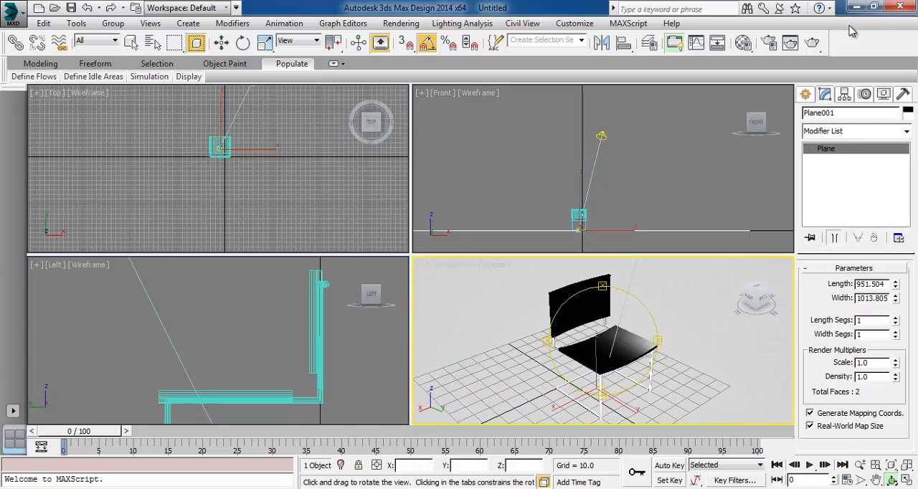
left_click(811, 43)
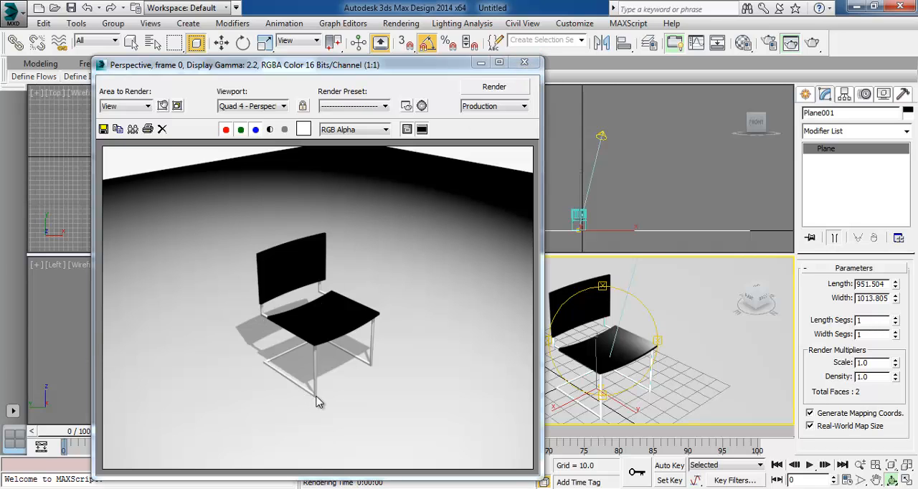
left_click(524, 62)
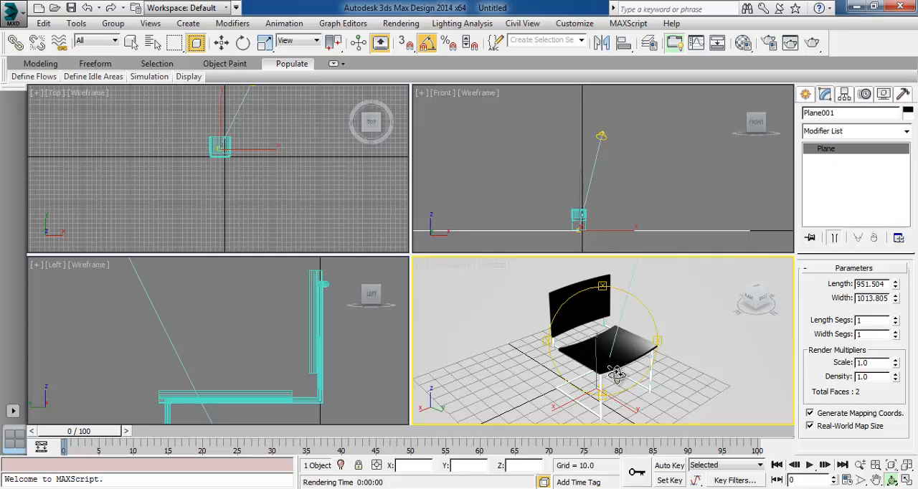
left_click(530, 166)
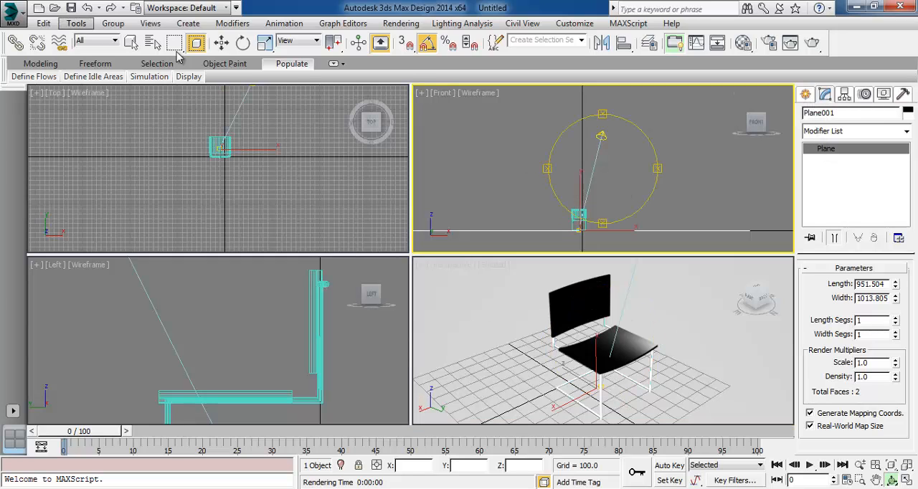
left_click(222, 43)
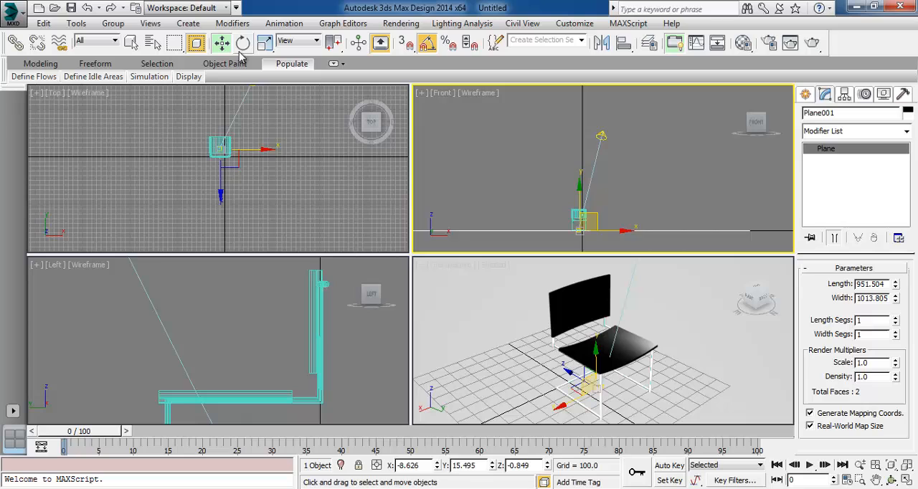
Select the chair's tubular metal frame line and switch it to vertex editing
left_click(588, 208)
scroll(568, 207, "up", 5)
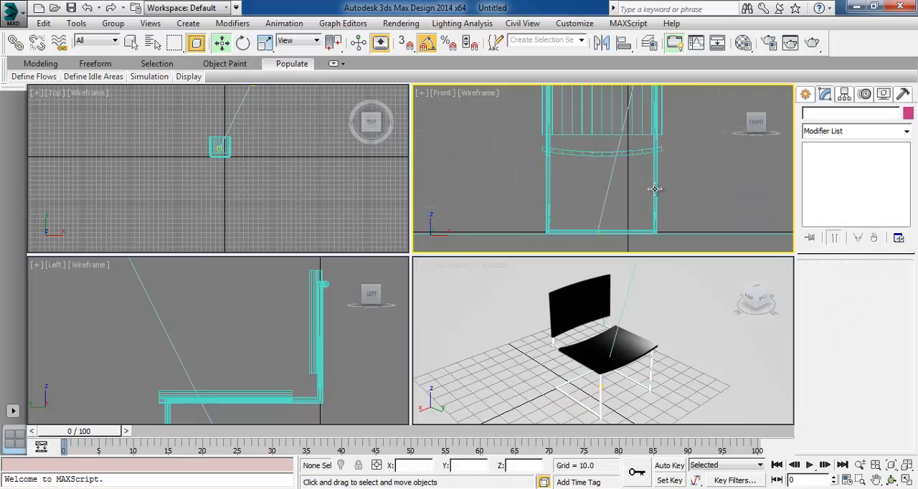
left_click(655, 191)
left_click(834, 159)
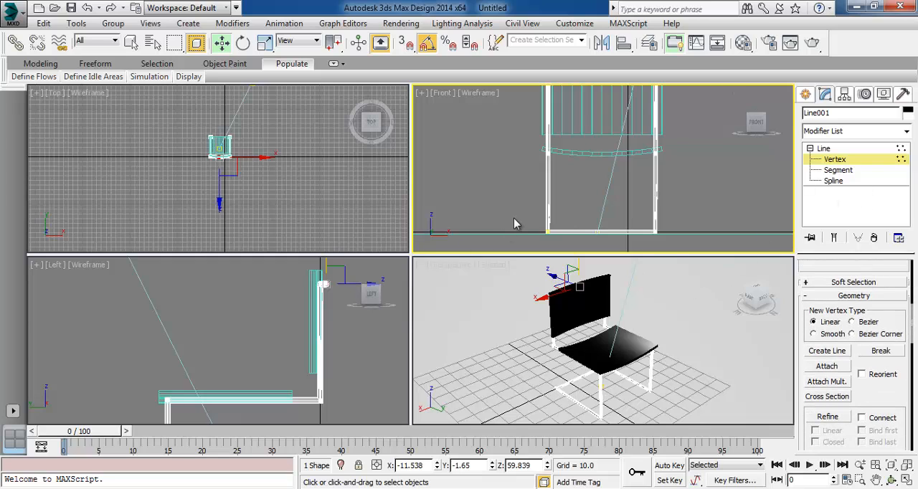
Select the frame's corner vertices along the floor and at seat height, and chamfer them into angled bends
middle_click_drag(472, 199, 485, 123)
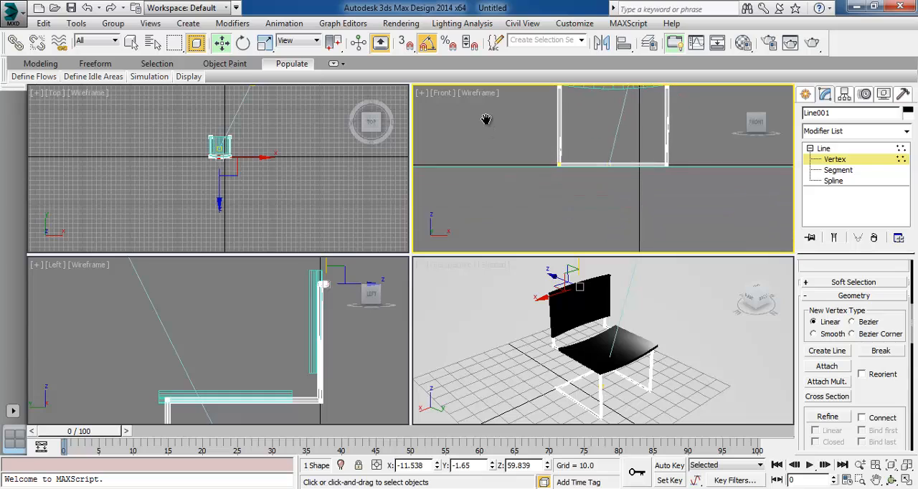
middle_click_drag(372, 341, 380, 214)
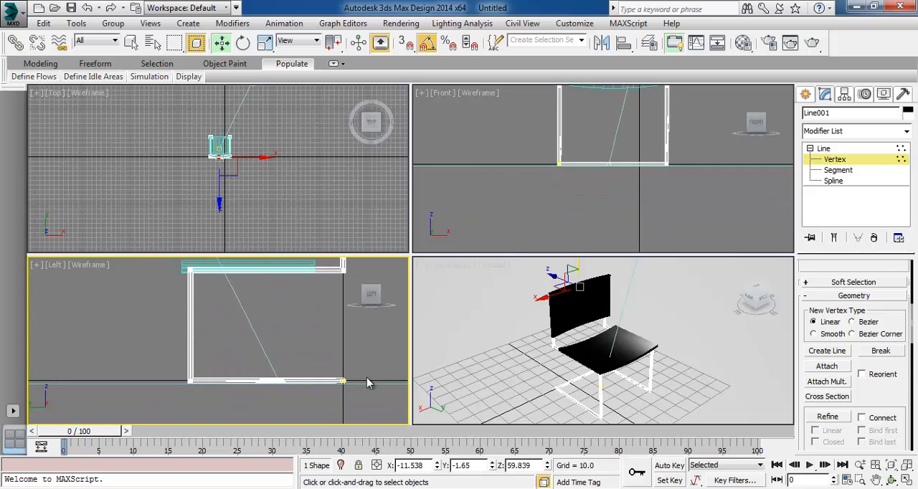
left_click_drag(162, 356, 352, 421)
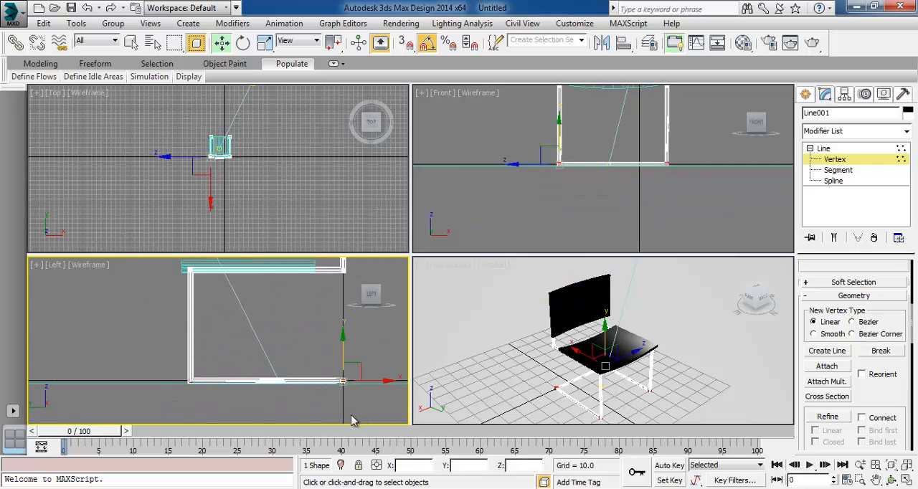
middle_click_drag(293, 320, 282, 363)
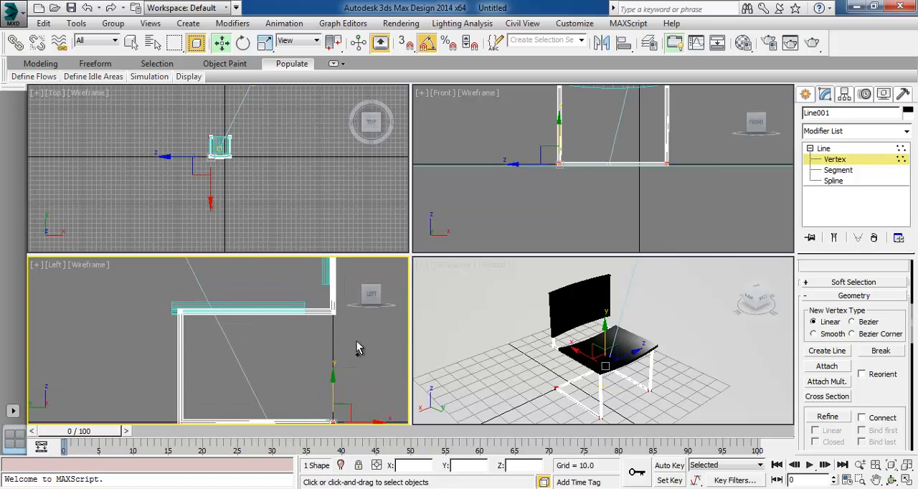
left_click_drag(350, 332, 139, 307)
middle_click_drag(696, 380, 694, 359)
left_click_drag(876, 399, 878, 149)
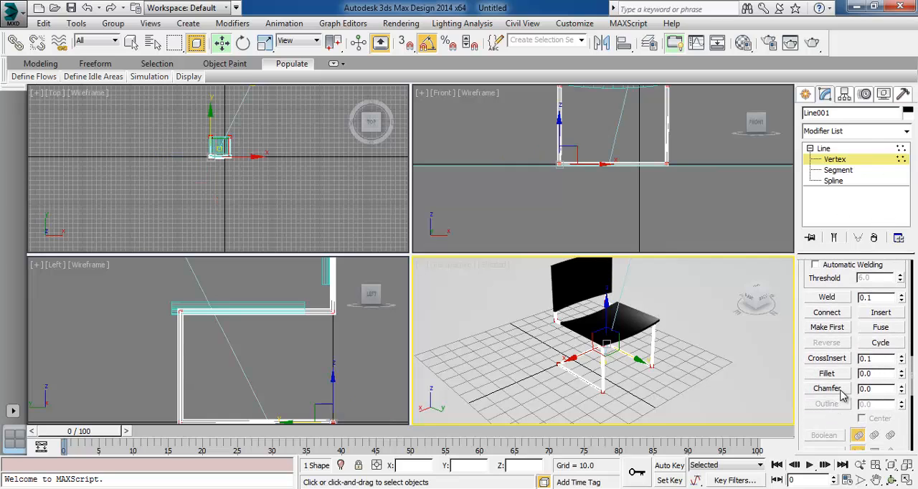
left_click_drag(902, 390, 900, 386)
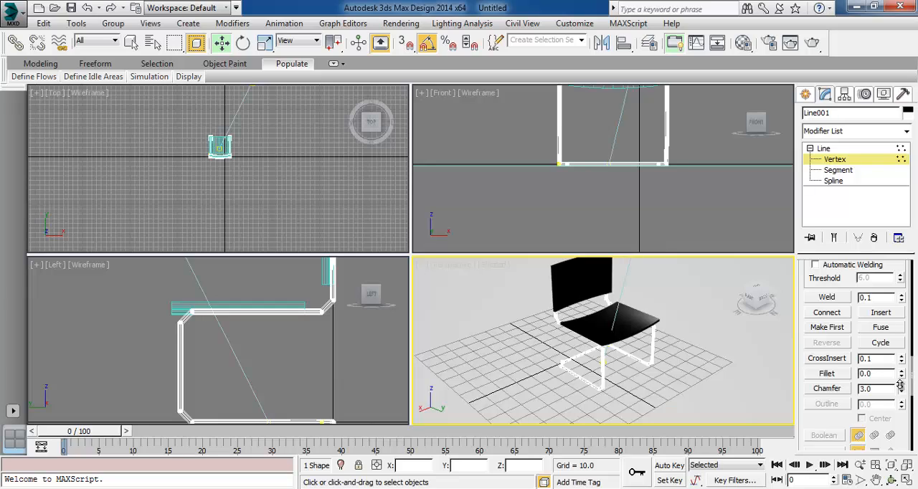
left_click_drag(901, 385, 901, 386)
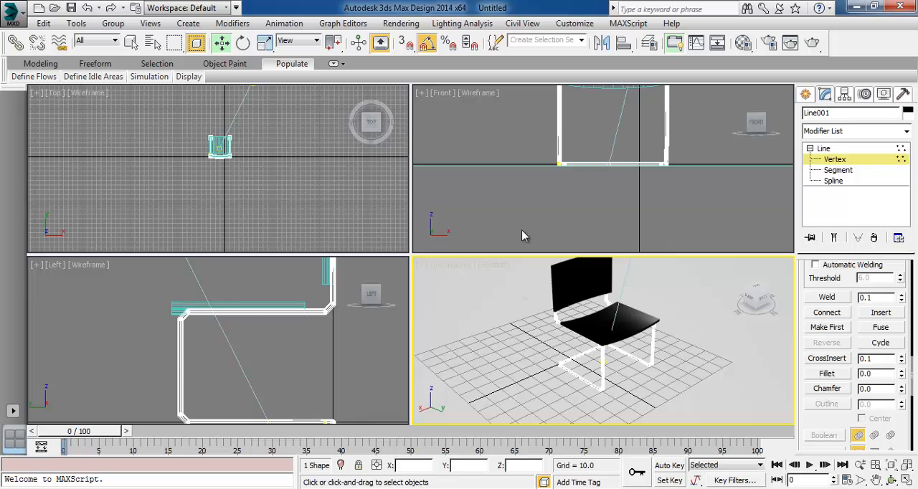
left_click_drag(463, 188, 721, 147)
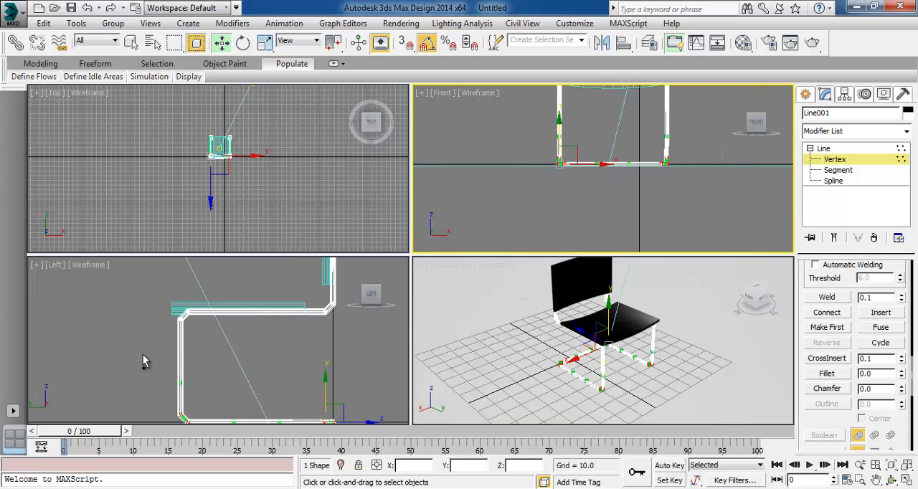
left_click_drag(188, 359, 353, 302)
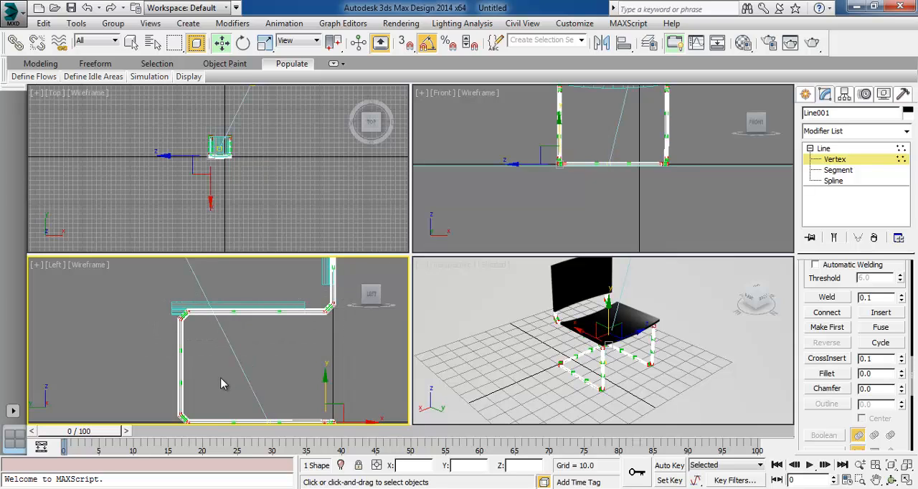
left_click(115, 350)
Select the frame's floor-level vertices and the rear bend at seat height, and chamfer them by 1.4 to round them further
middle_click_drag(345, 373, 329, 341)
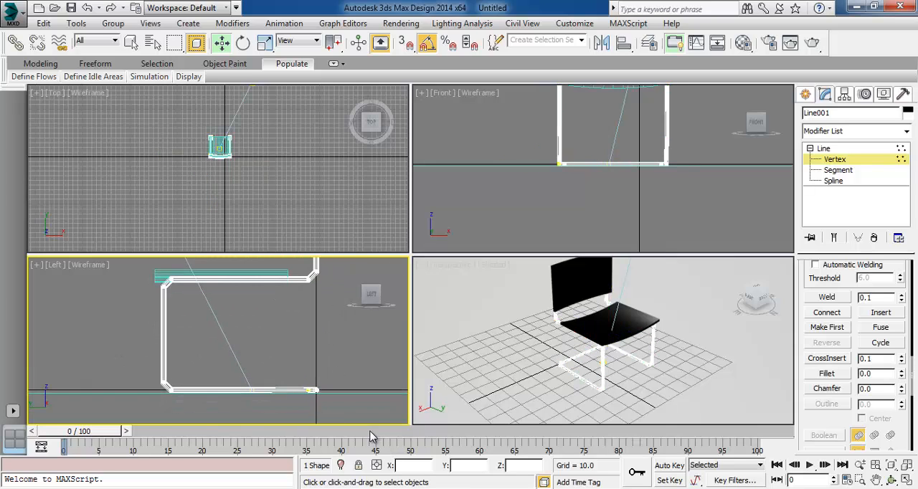
left_click_drag(345, 401, 92, 371)
middle_click_drag(277, 337, 238, 361)
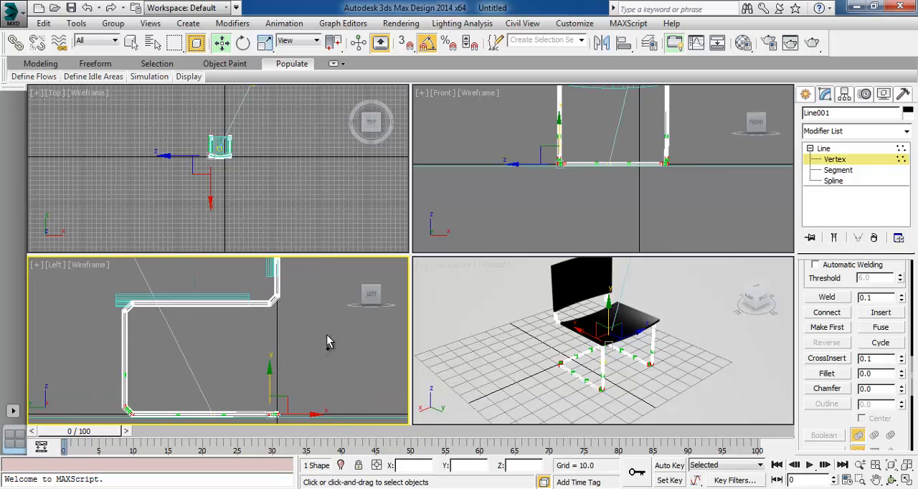
left_click_drag(325, 335, 237, 276, "ctrl")
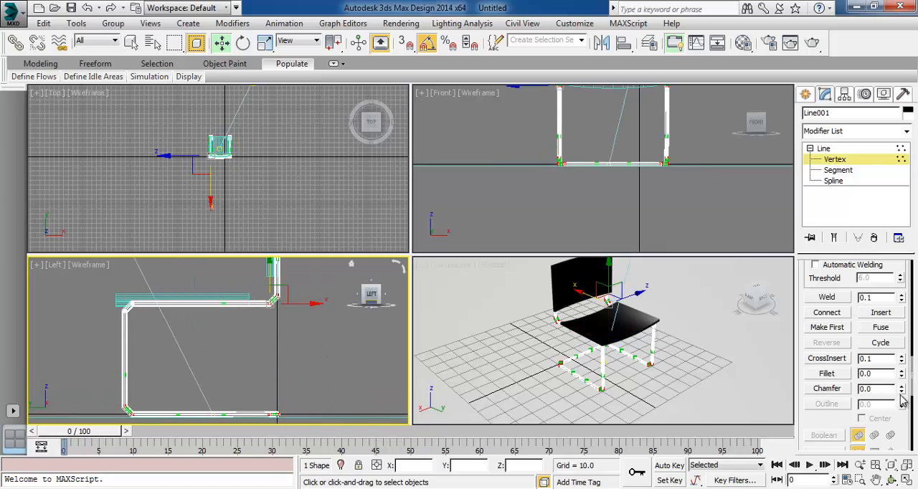
left_click_drag(904, 389, 902, 380)
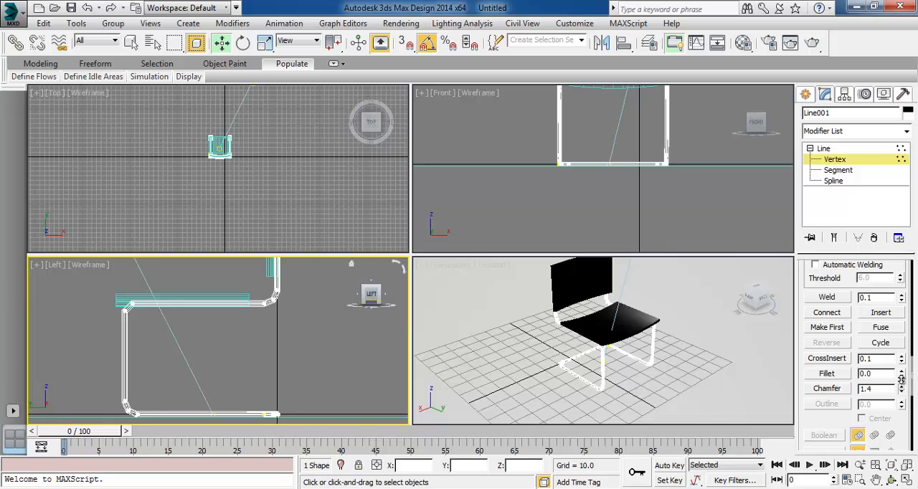
left_click_drag(902, 380, 901, 381)
Leave vertex editing of the frame line and render the Perspective view to check the rounded bends
right_click(657, 292)
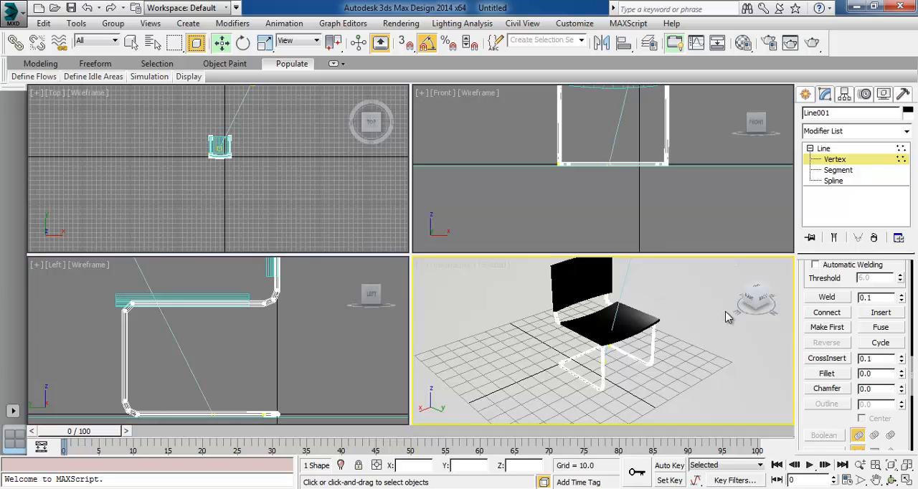
left_click(823, 149)
left_click(891, 479)
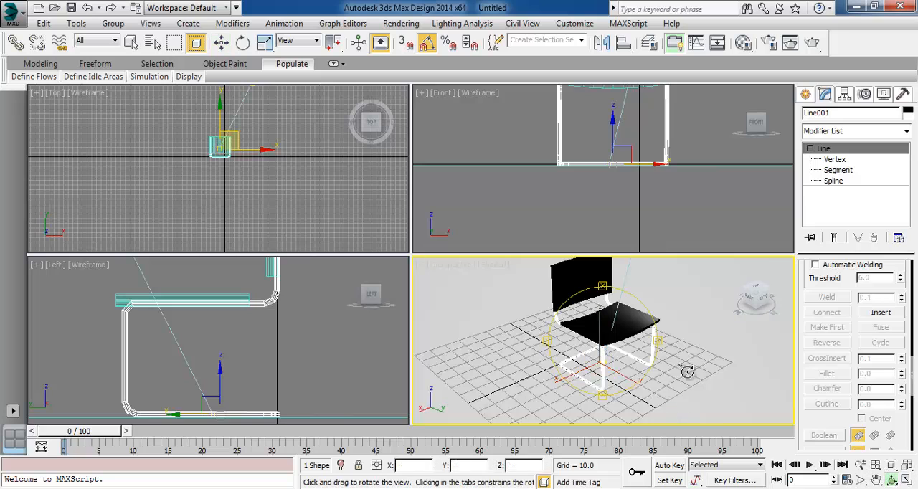
left_click(812, 44)
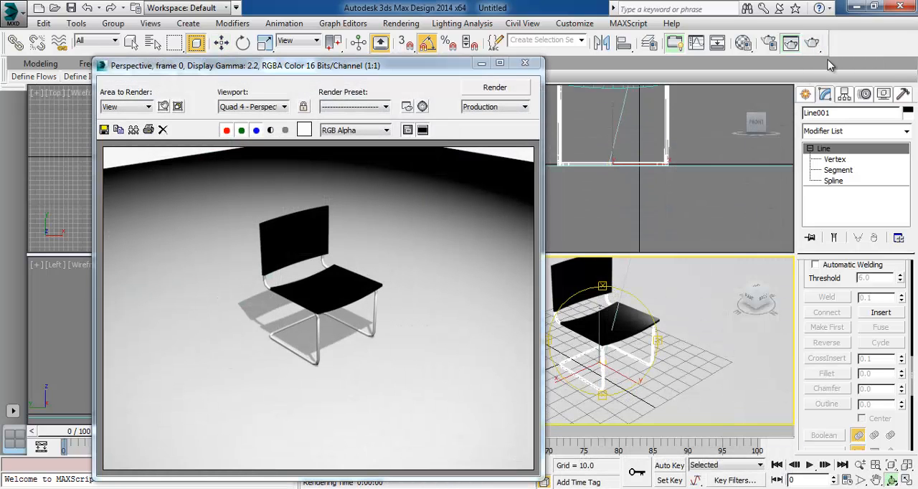